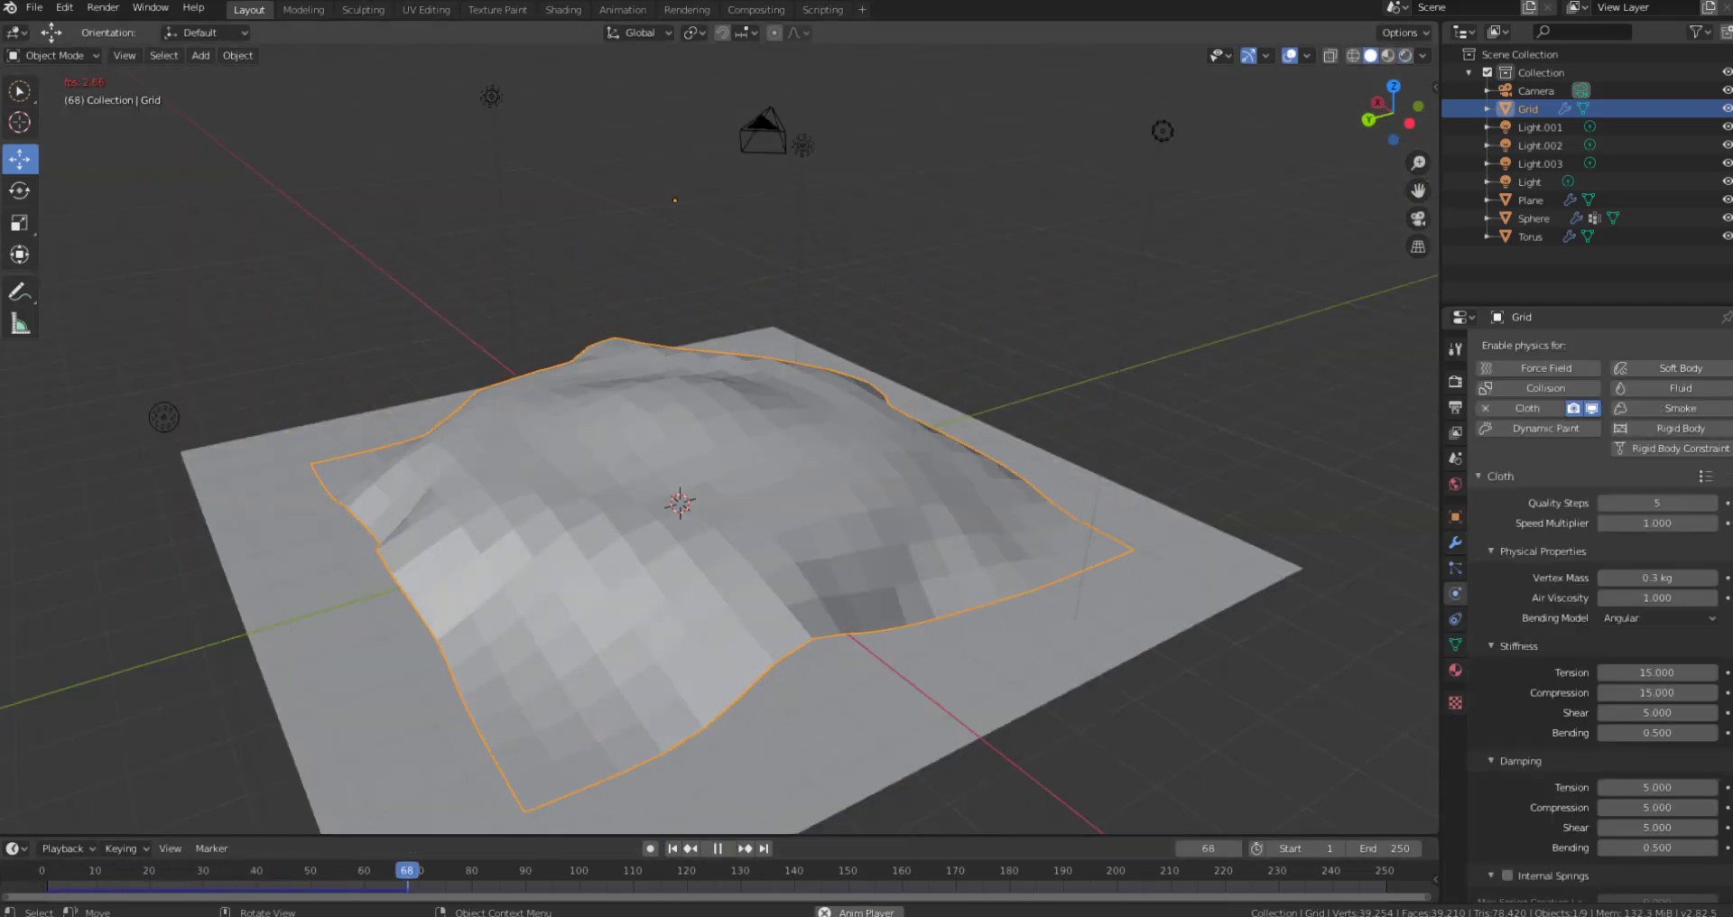
Replay the grid's cloth drape with its Subdivision viewport level raised to 3
key(Escape)
click(1455, 541)
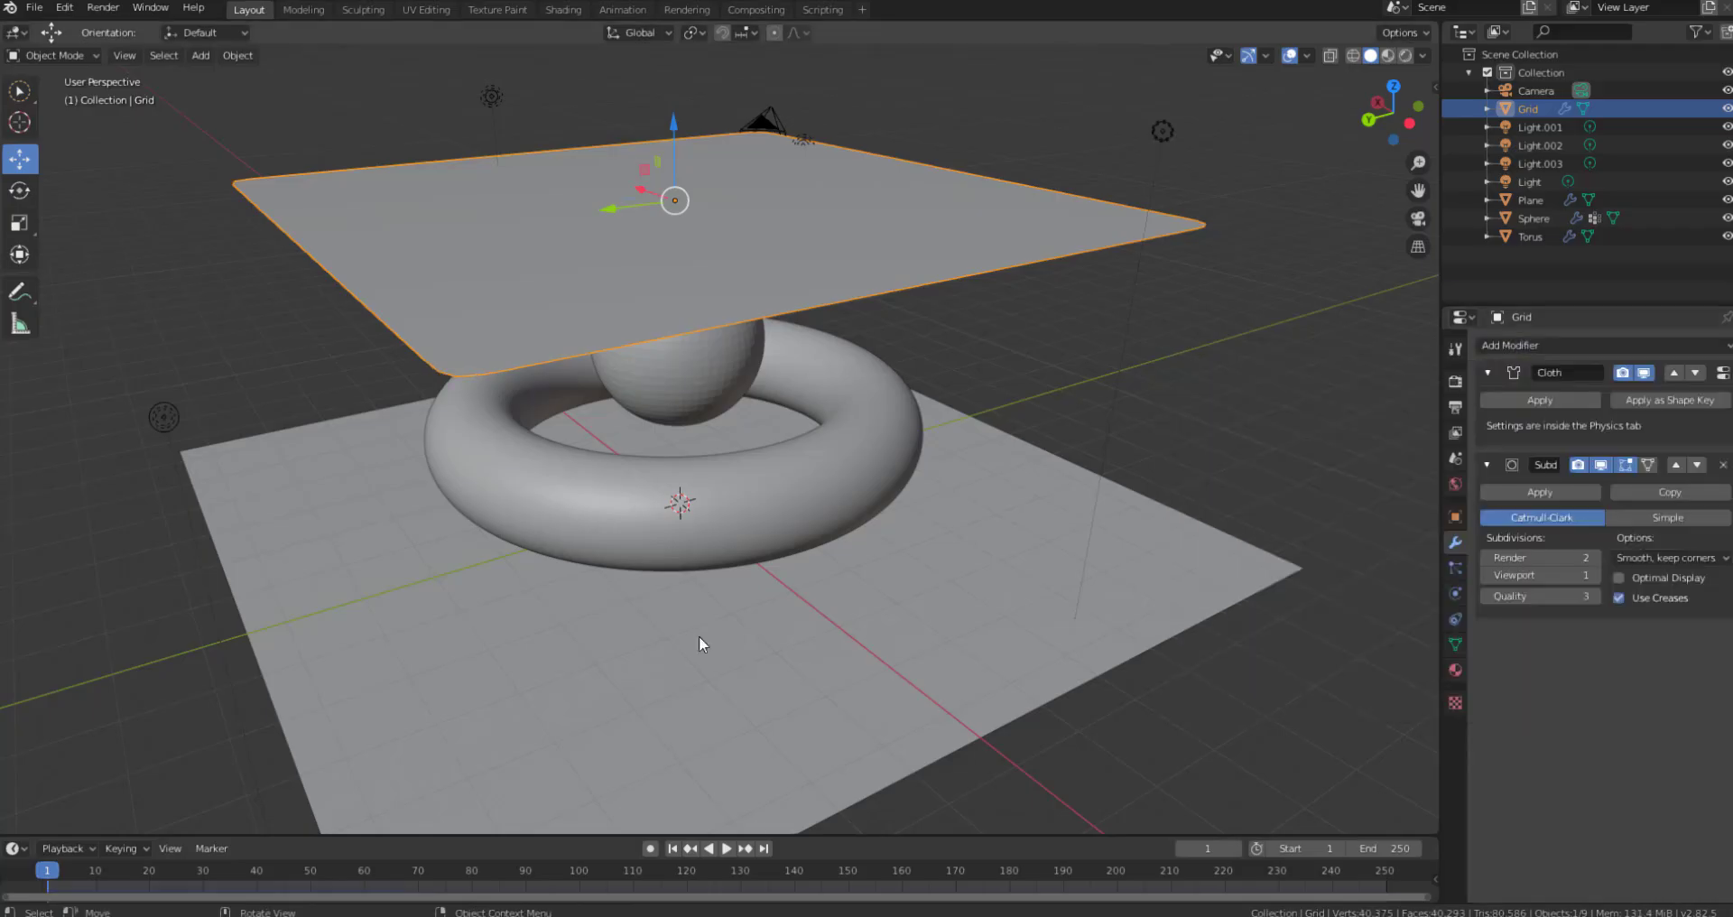
key(space)
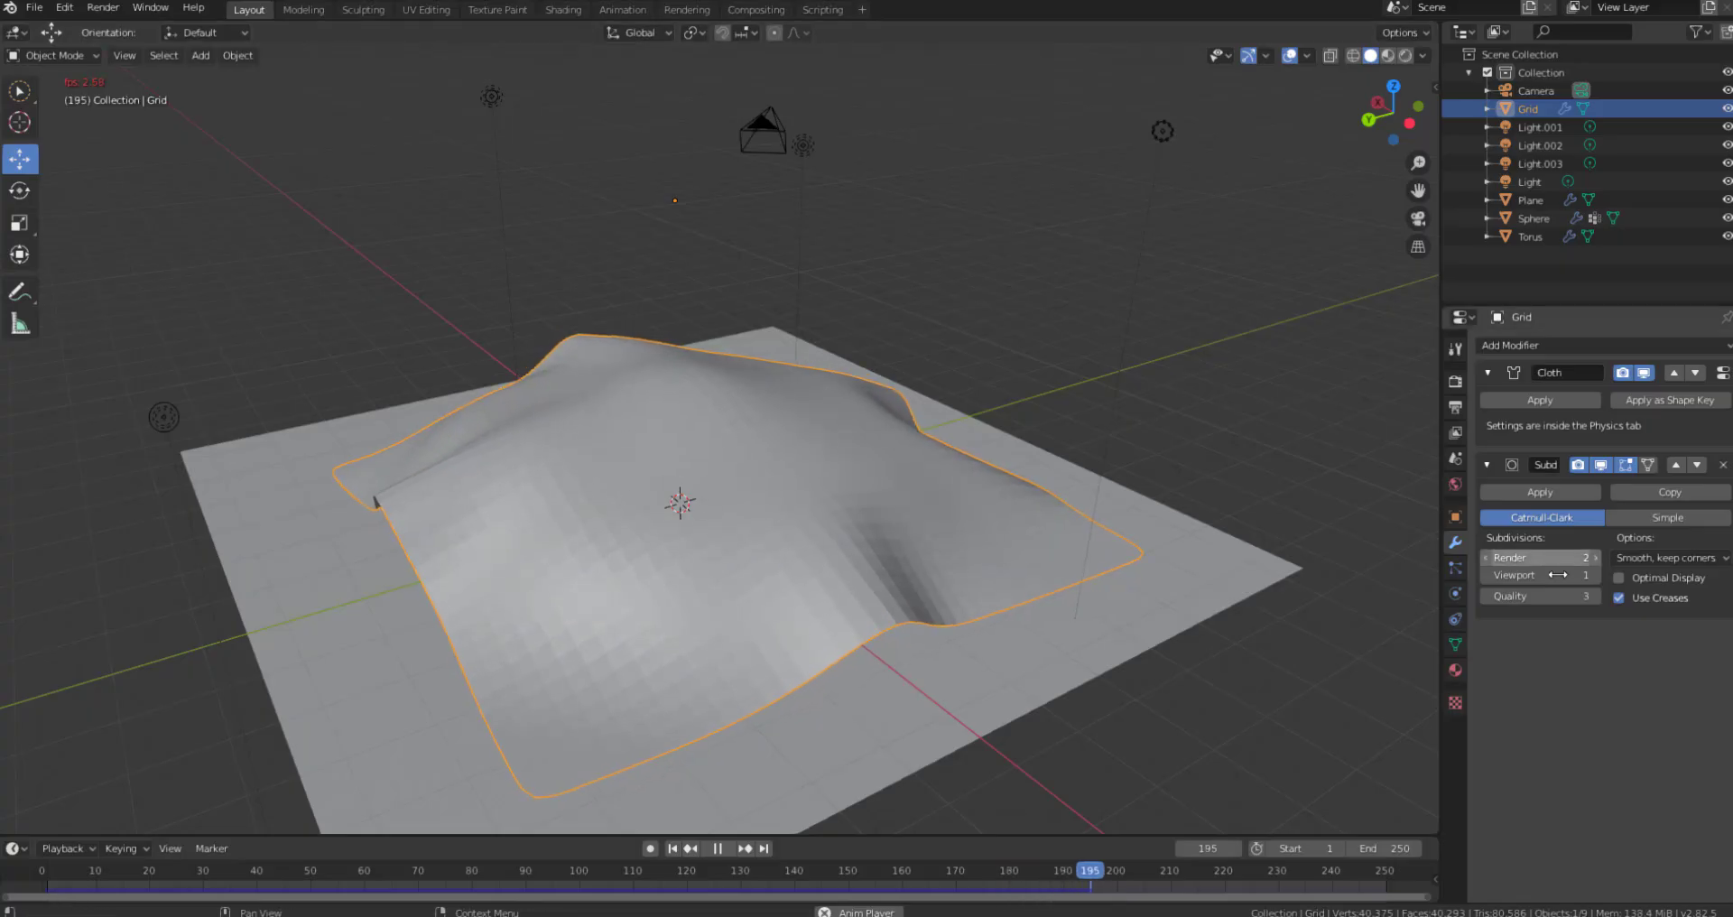
drag(1558, 575, 1588, 575)
click(673, 848)
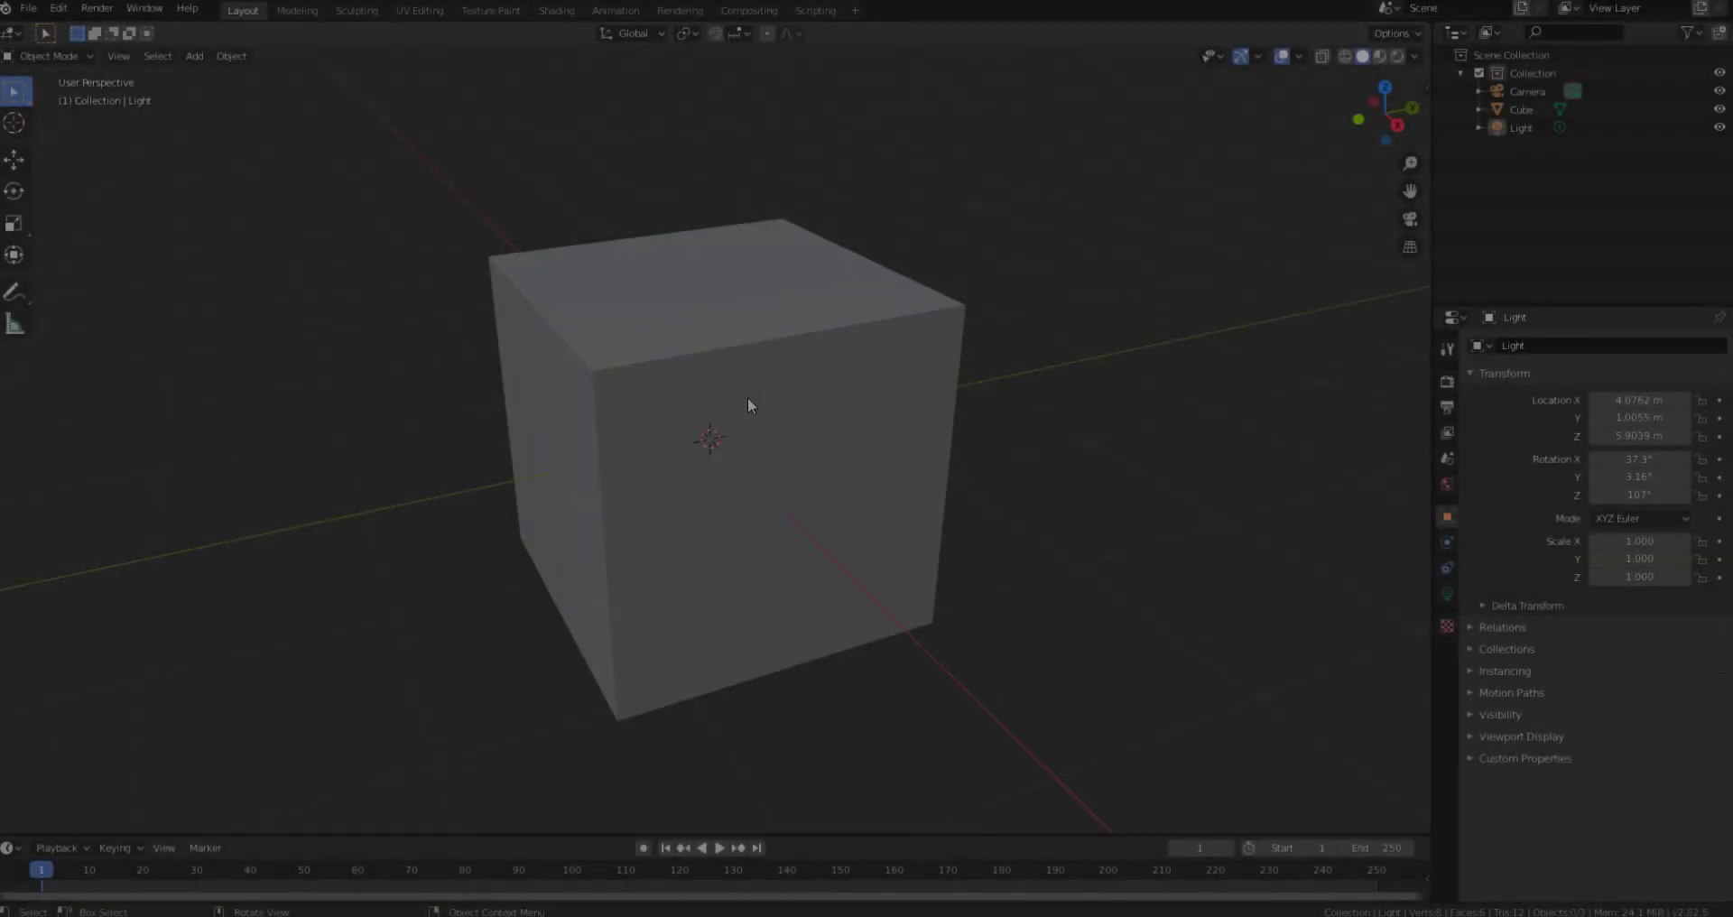
Delete the default cube and add a UV sphere in its place
click(747, 395)
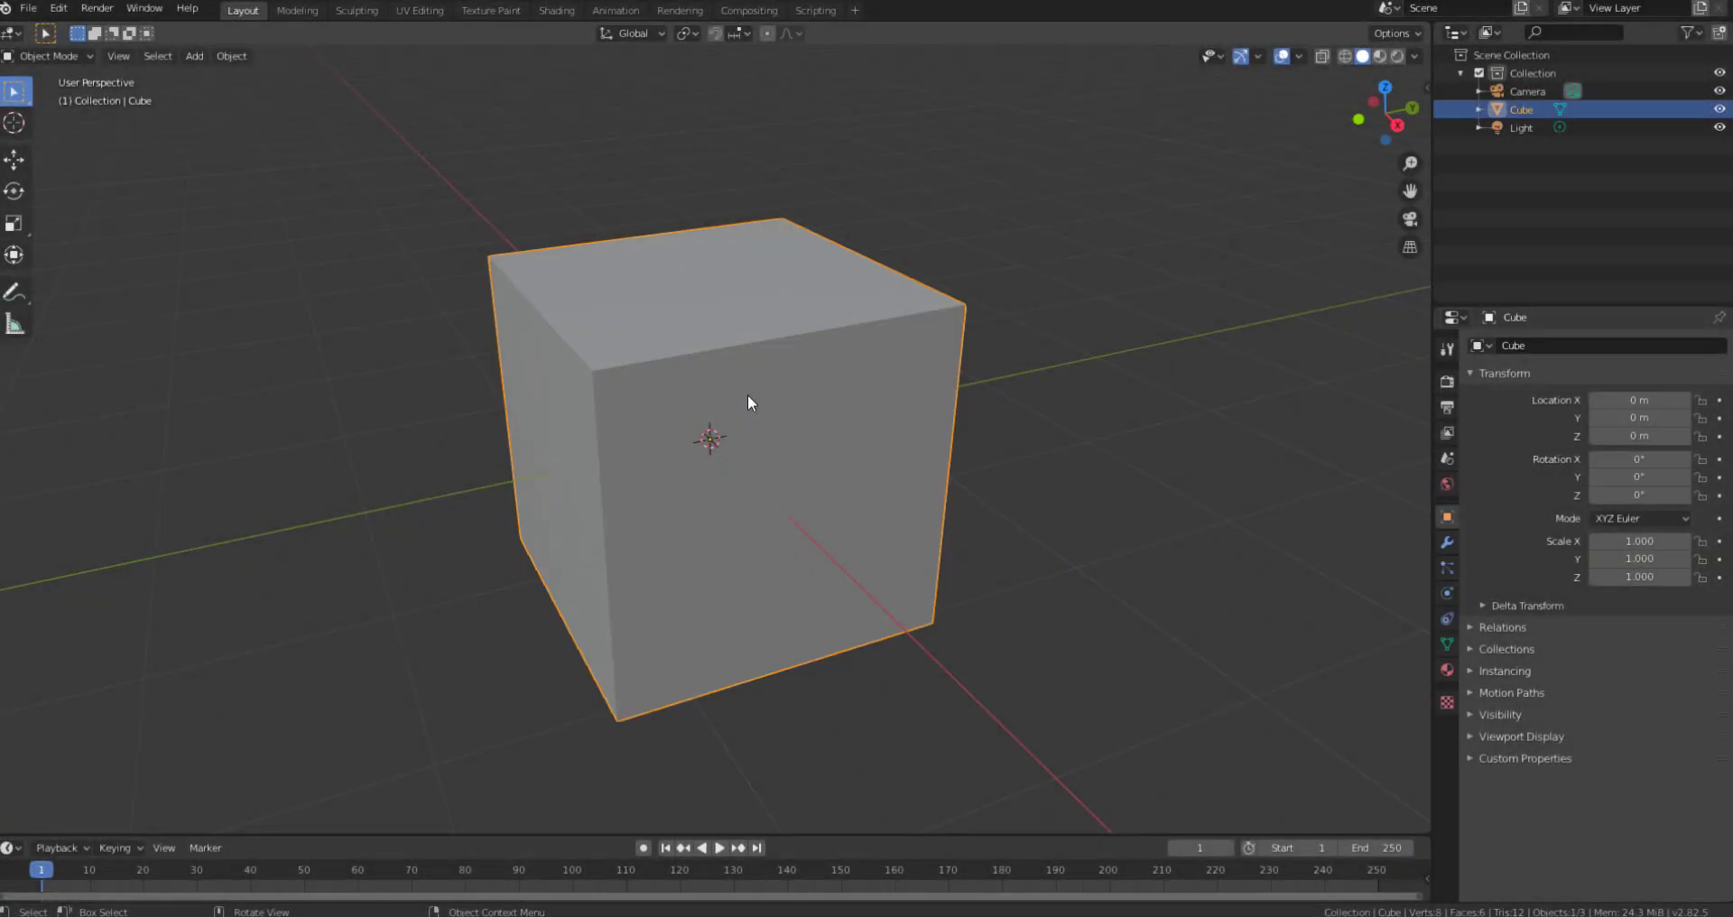
key(Delete)
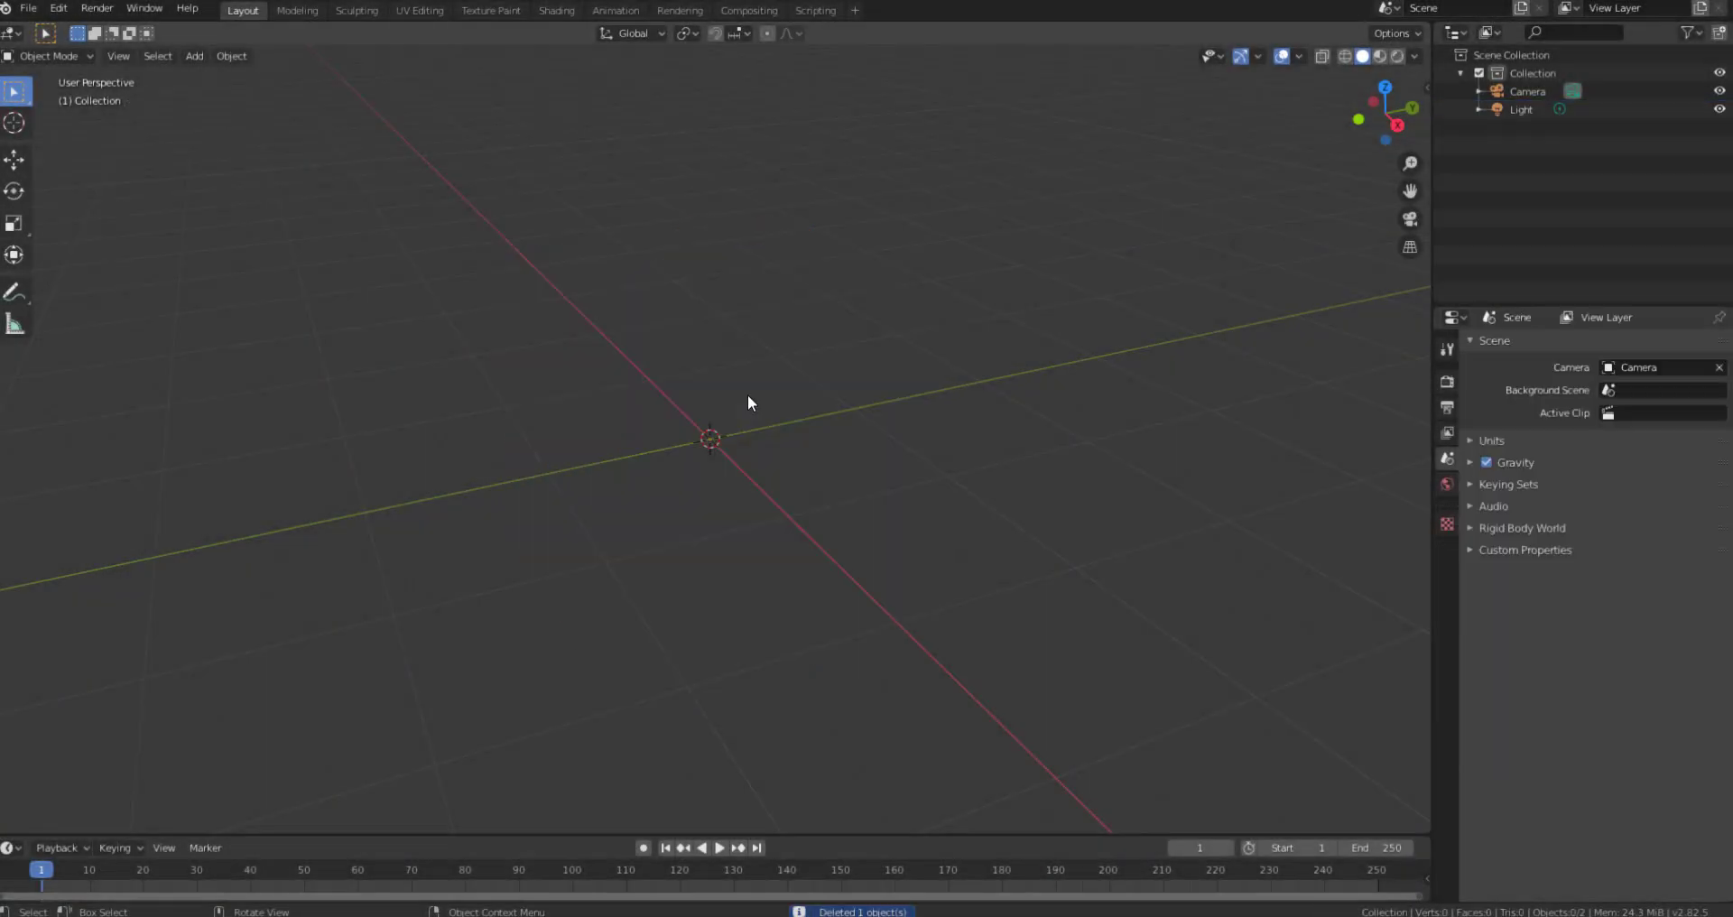
key(shift+a)
mouse_move(748, 397)
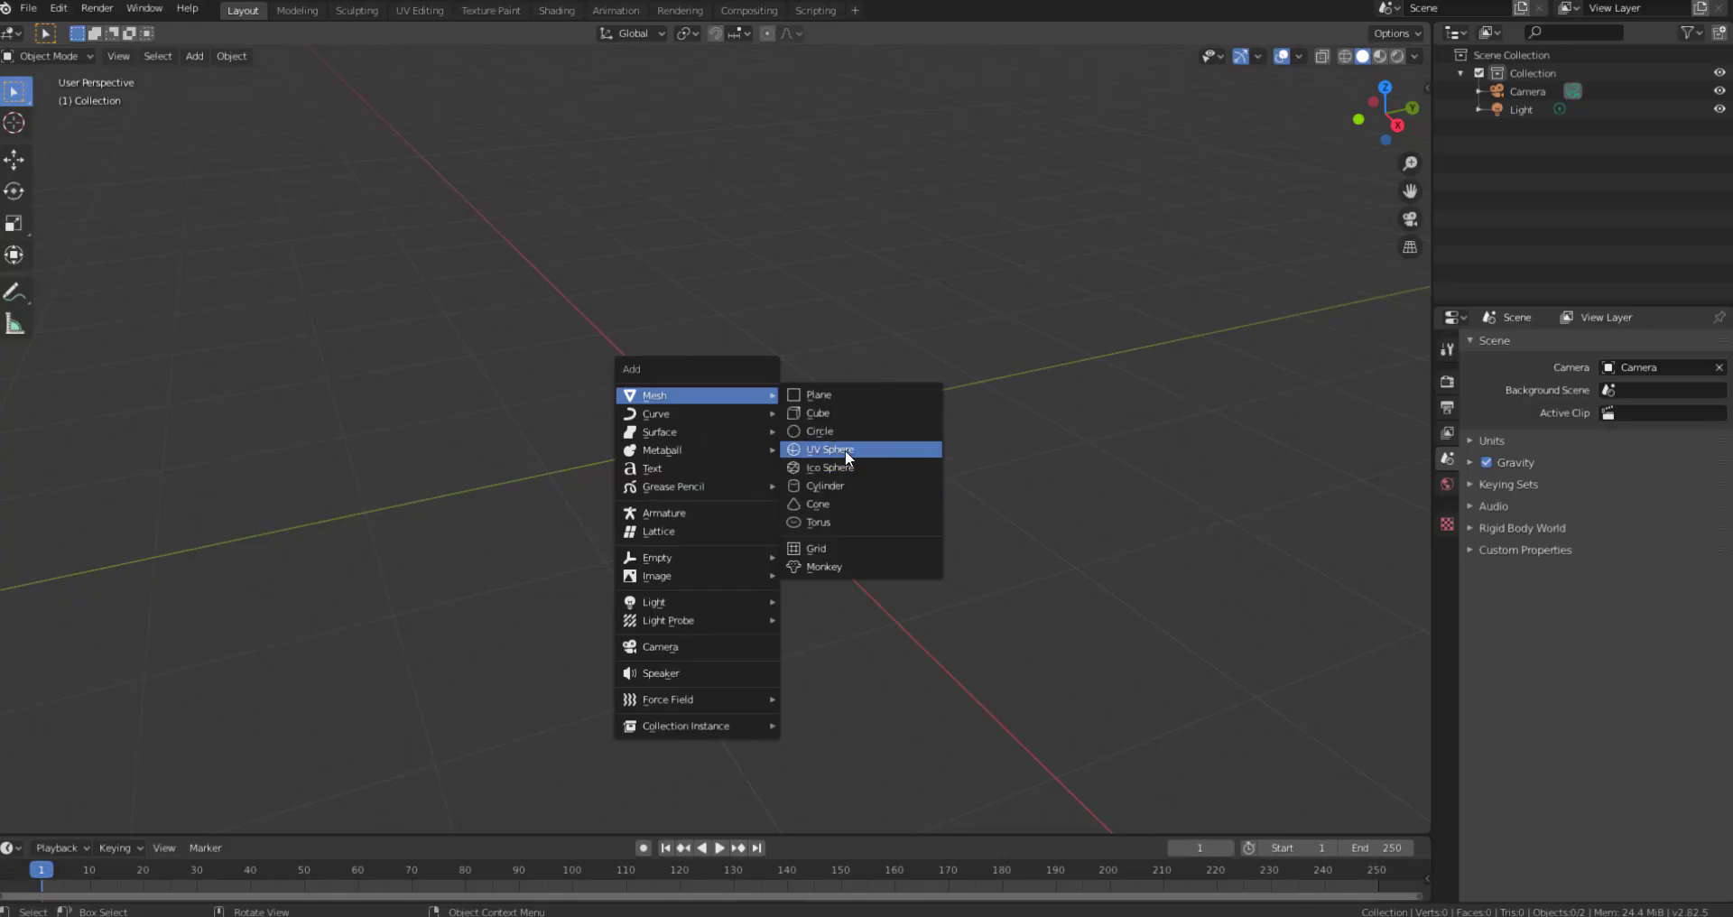
click(845, 449)
scroll(717, 399, down, 2)
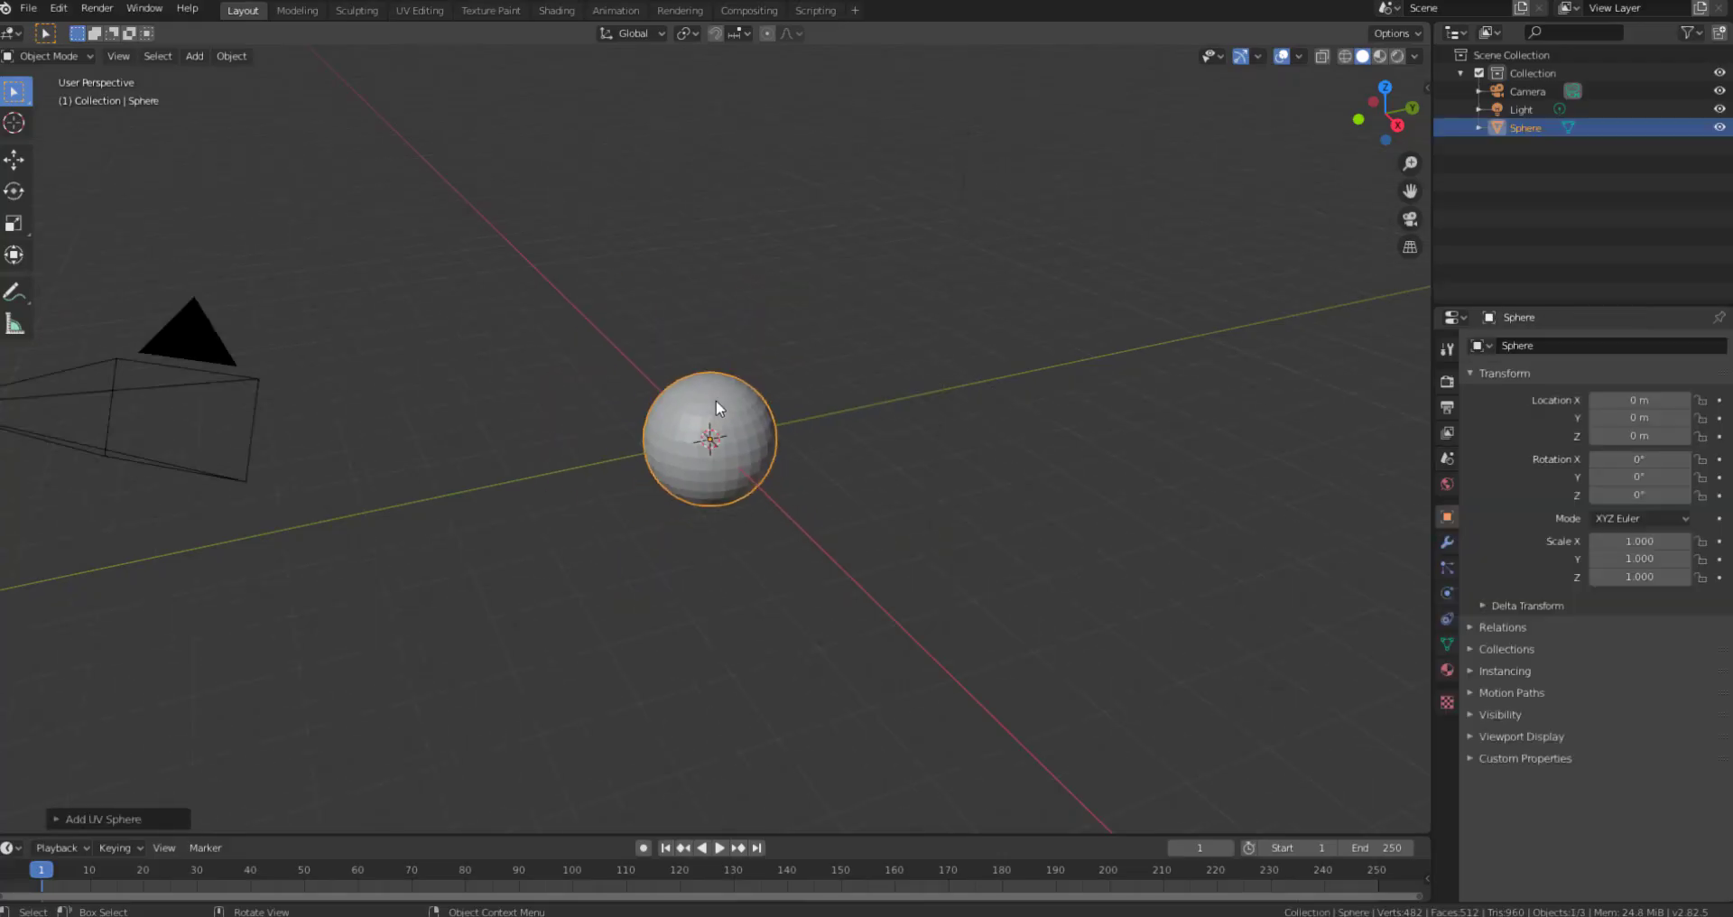
scroll(717, 401, up, 2)
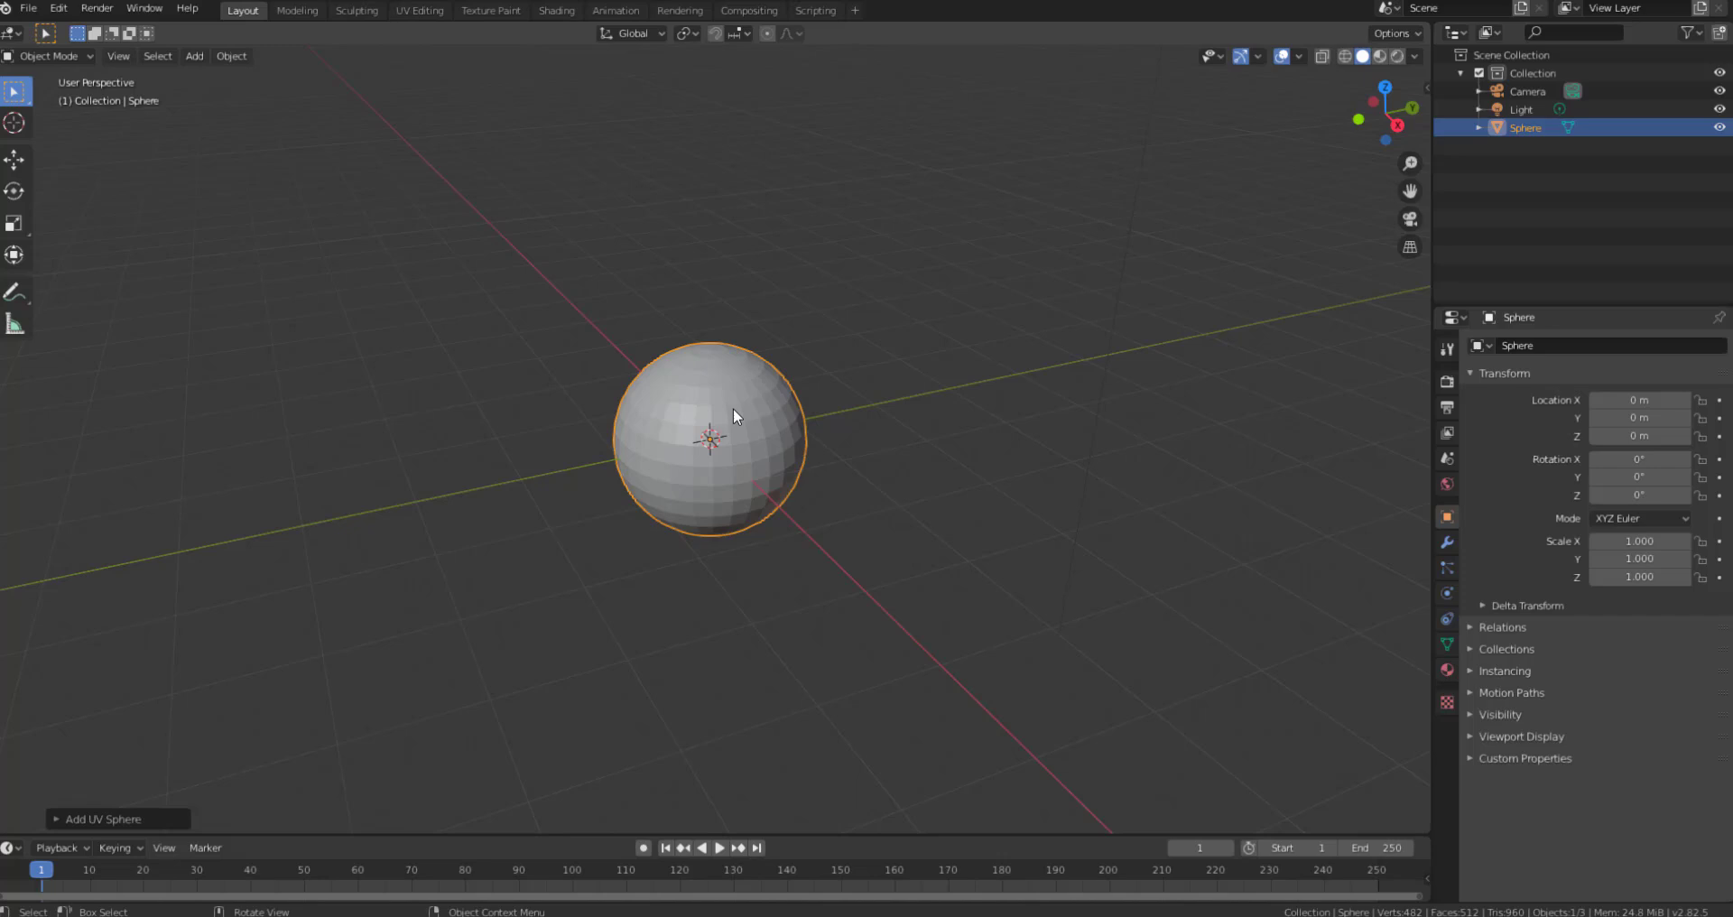
Raise the sphere along Z to about 2.78 m and scale it to 1.314
key(g)
key(y)
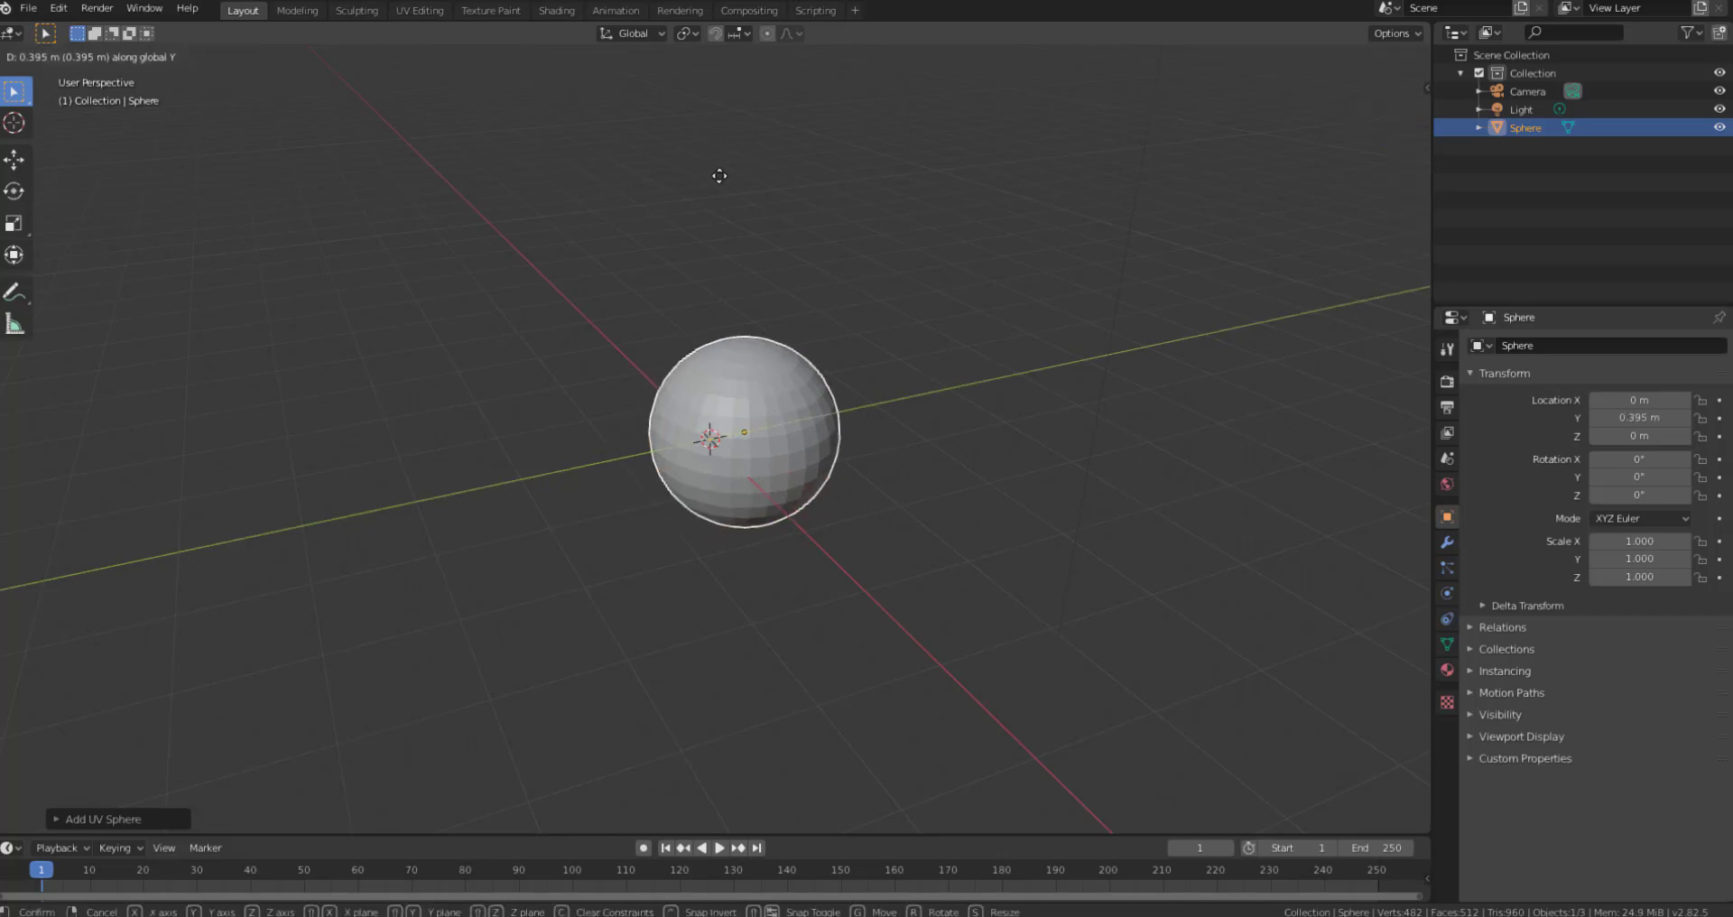
key(Escape)
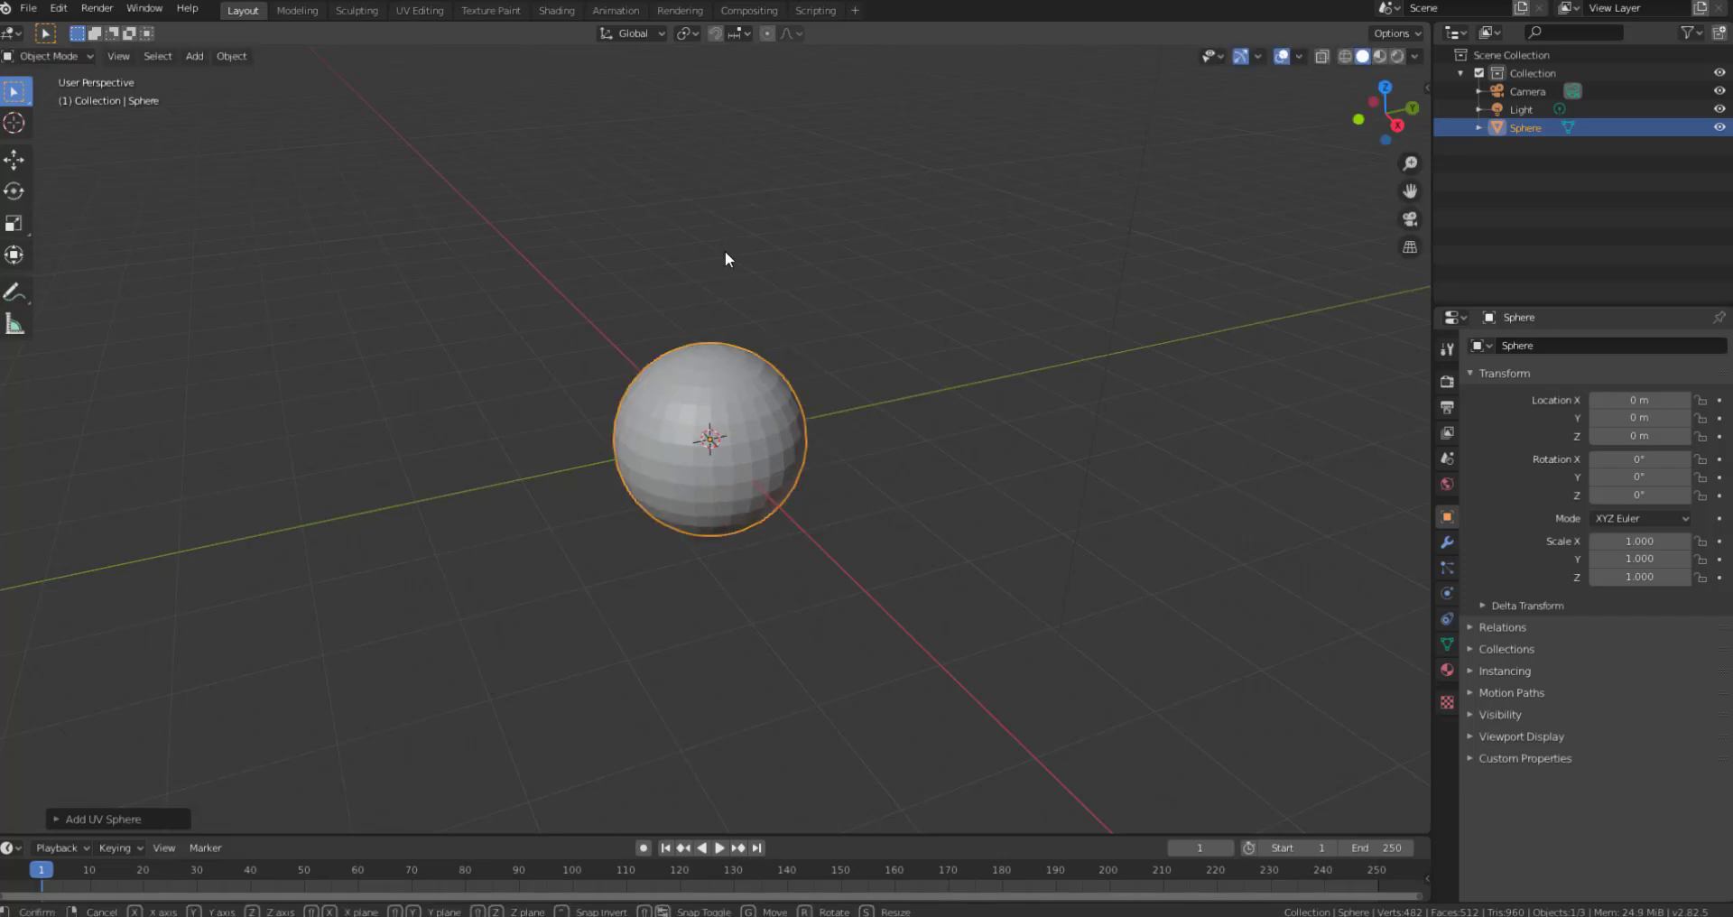
key(g)
key(z)
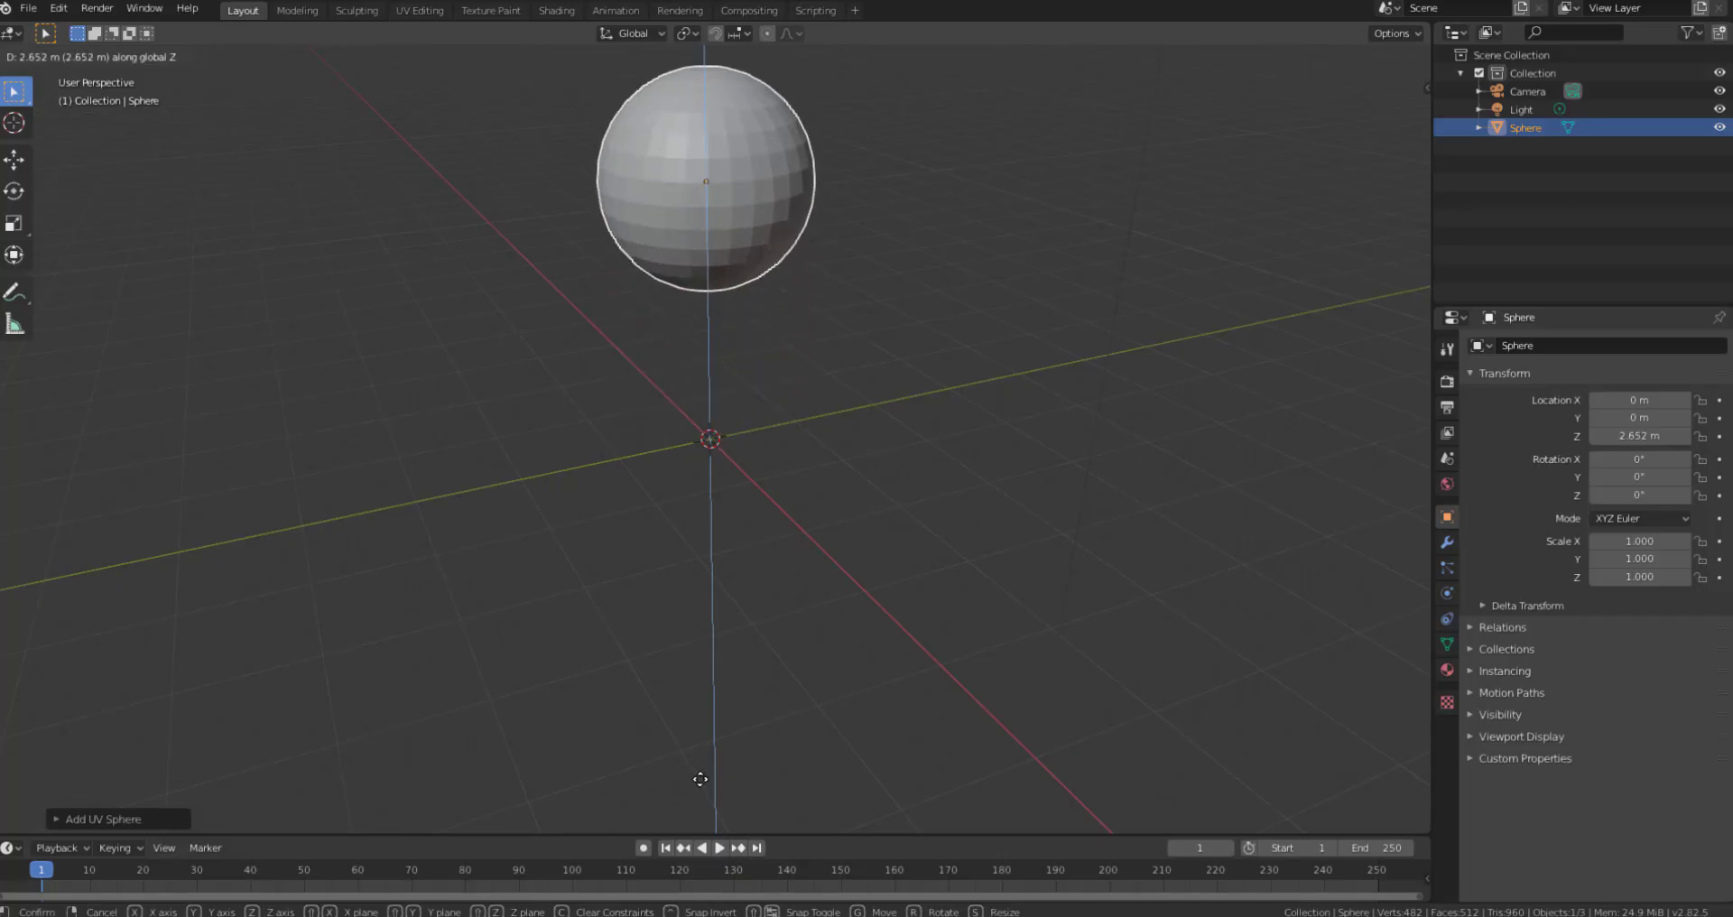
click(702, 773)
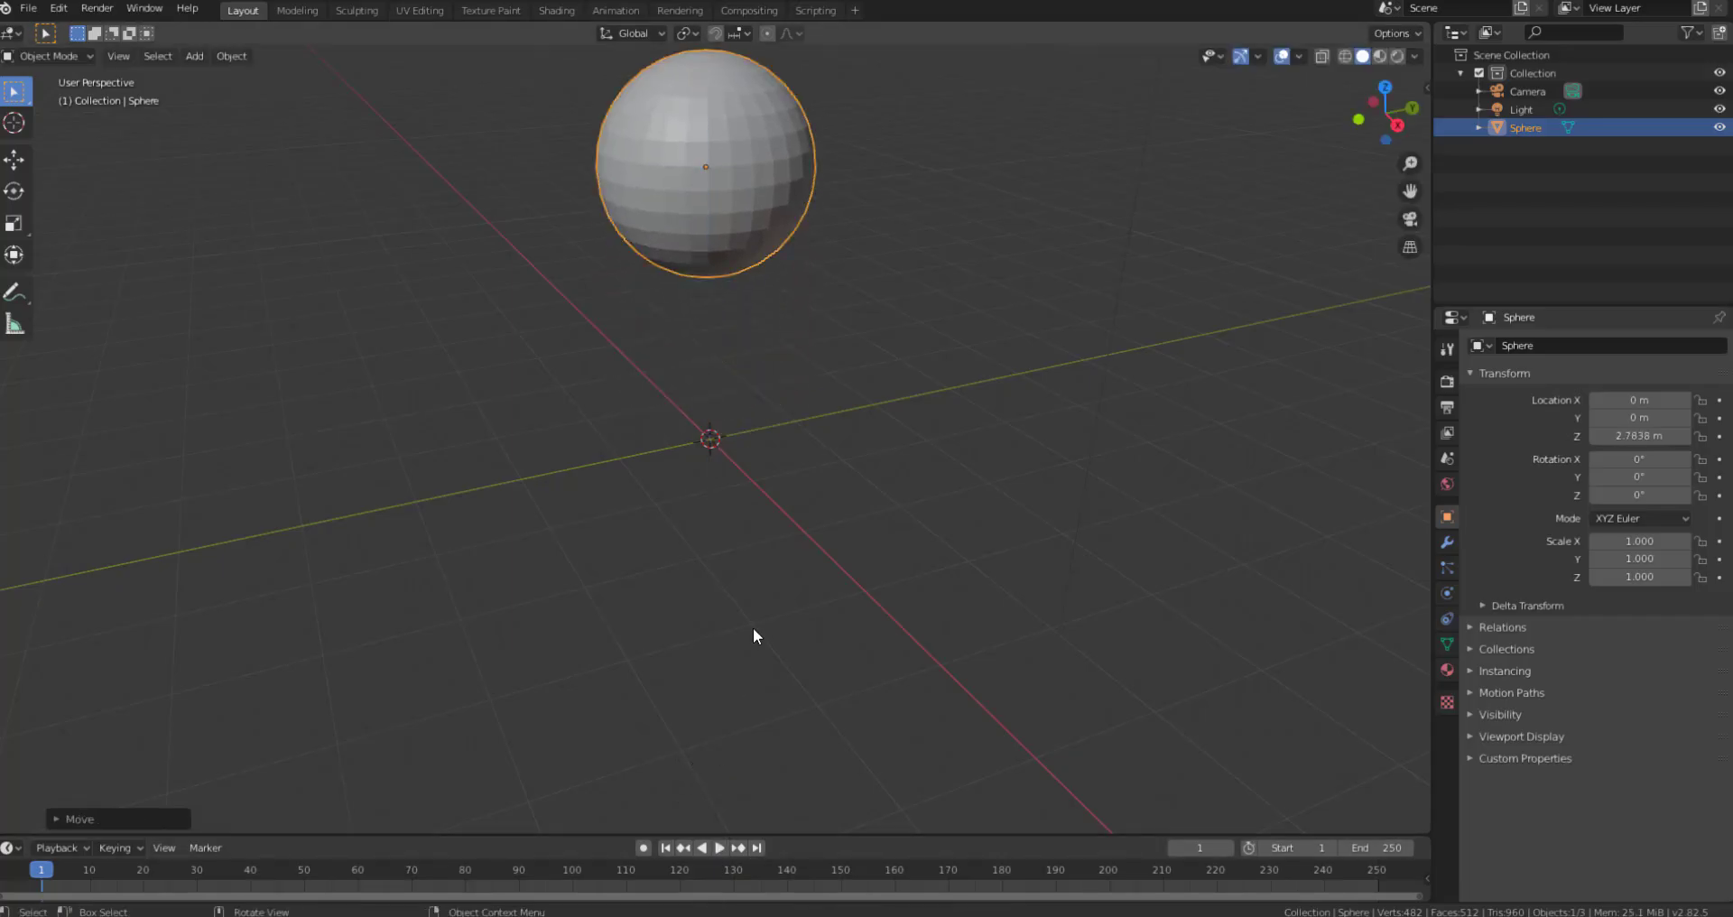
key(s)
click(986, 740)
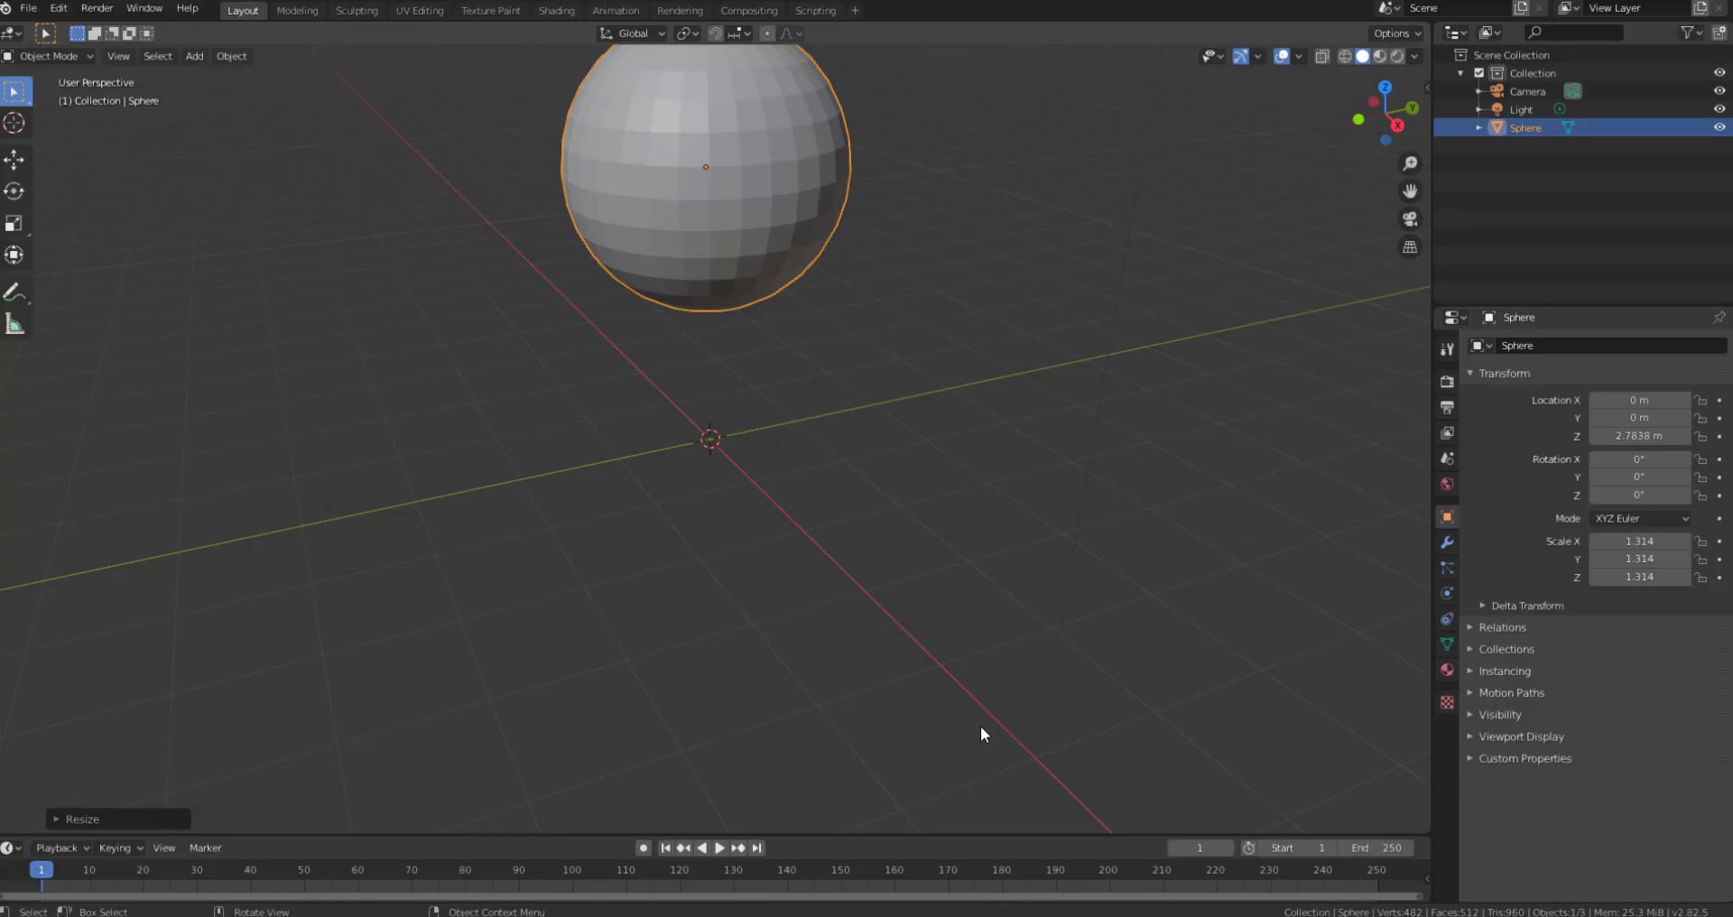
Add a plane at the origin and scale it to 6.482
key(shift+a)
mouse_move(967, 566)
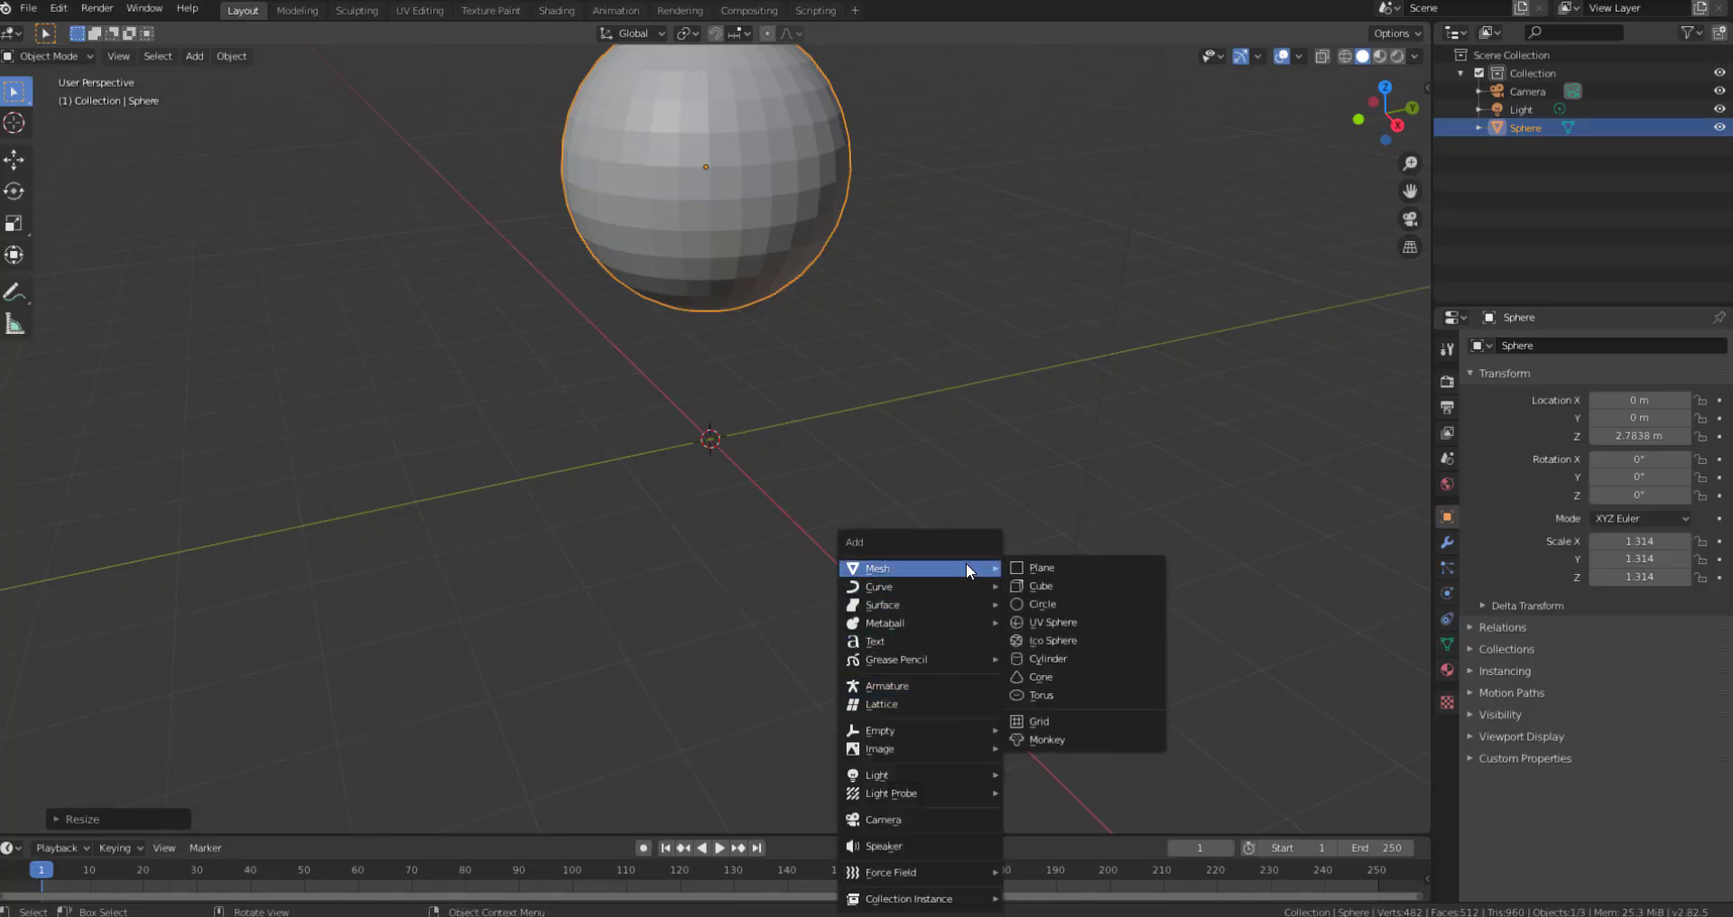
click(1065, 567)
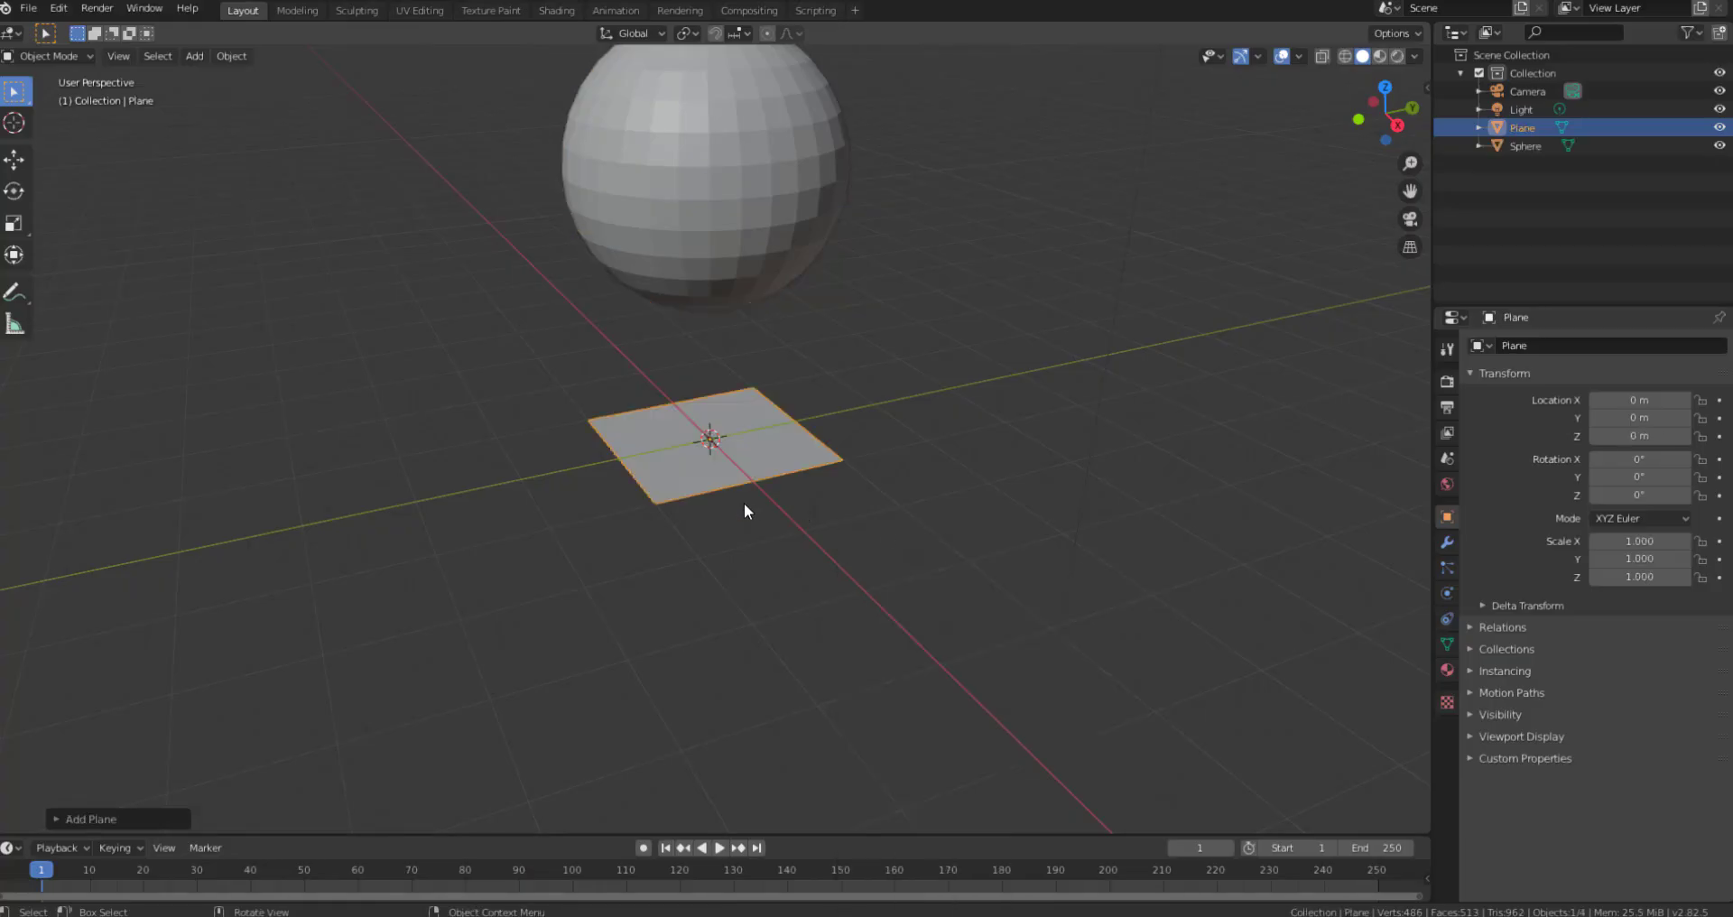
key(s)
click(1094, 713)
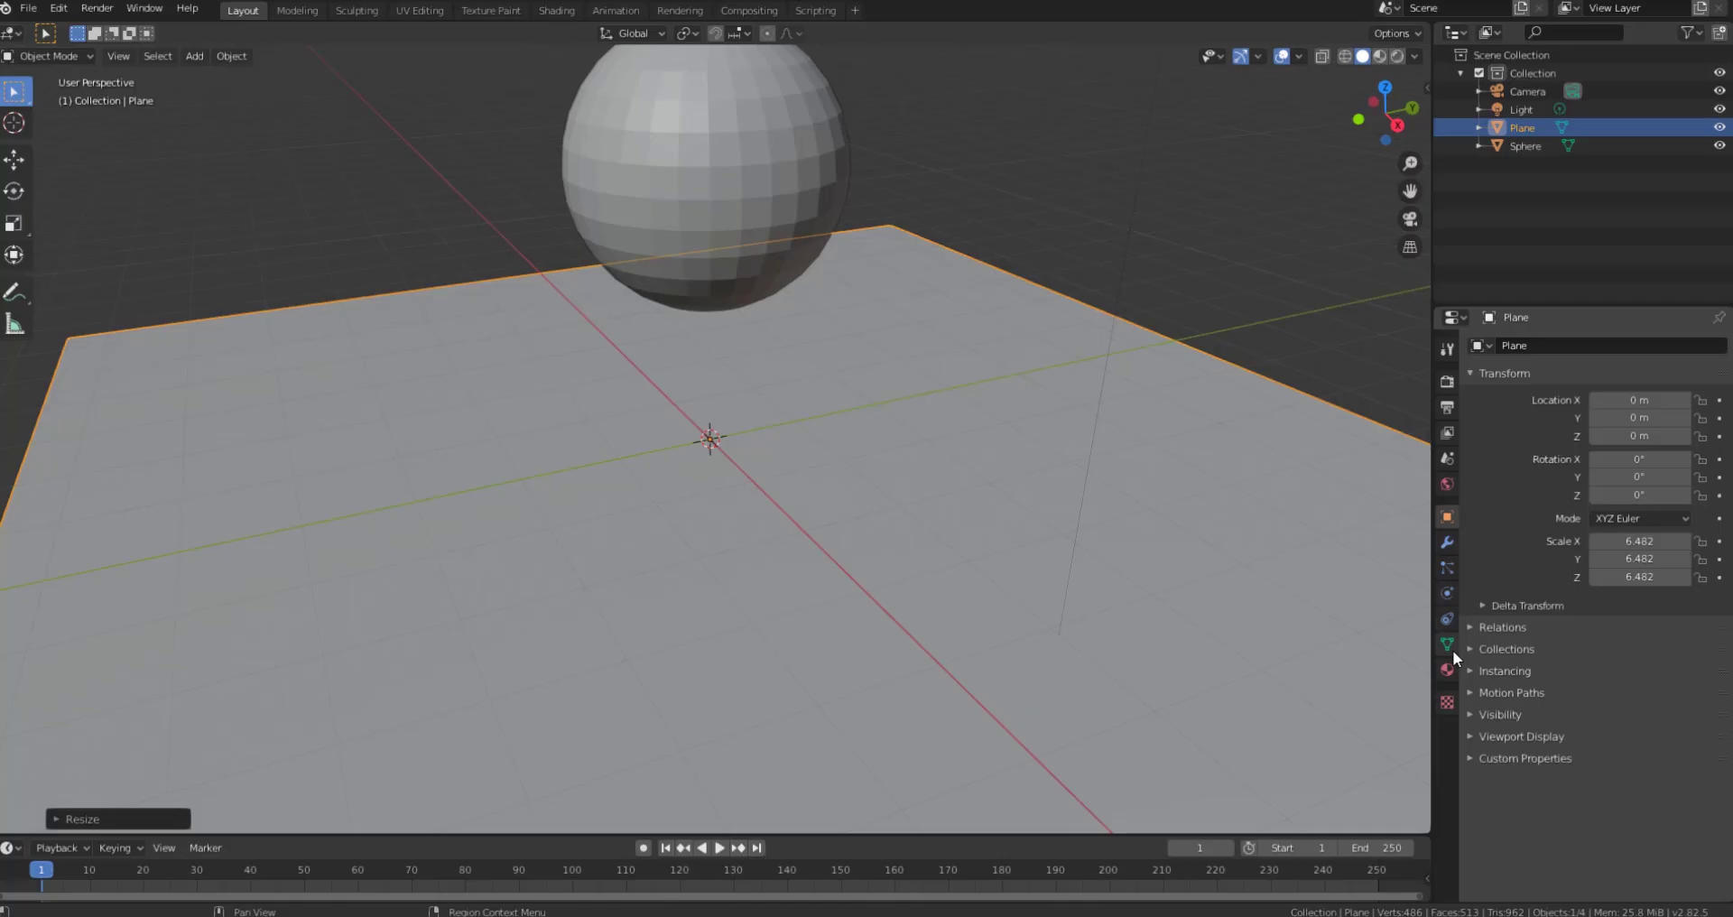
Give the plane Collision physics and view it obliquely with the sphere
click(1449, 593)
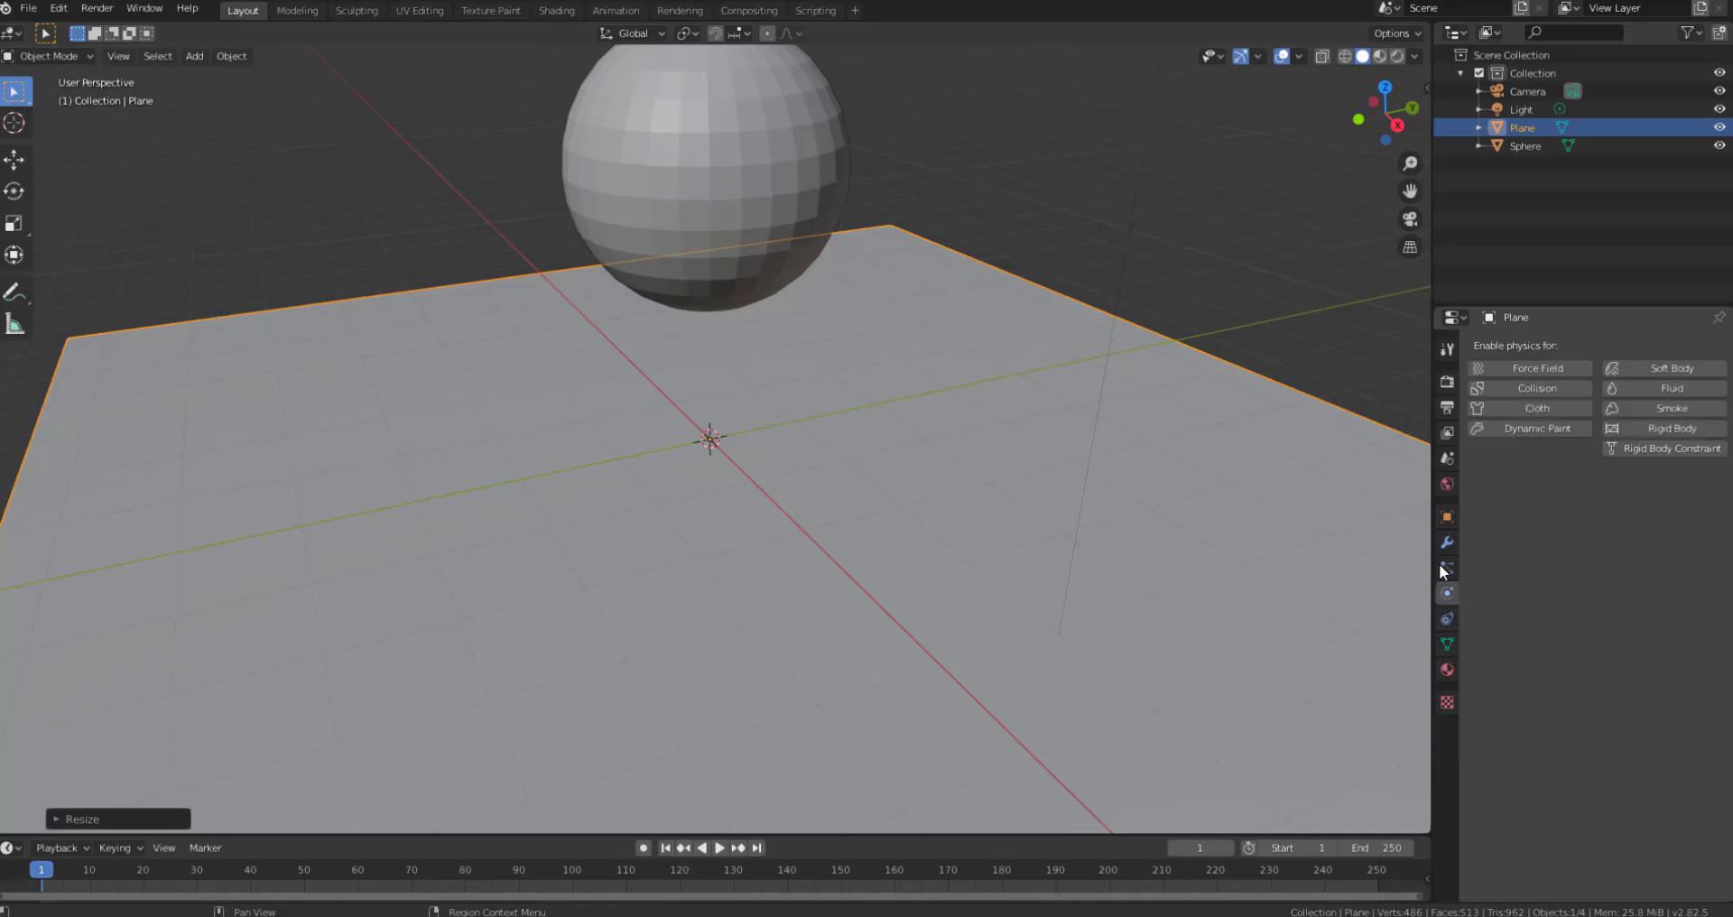
click(1543, 388)
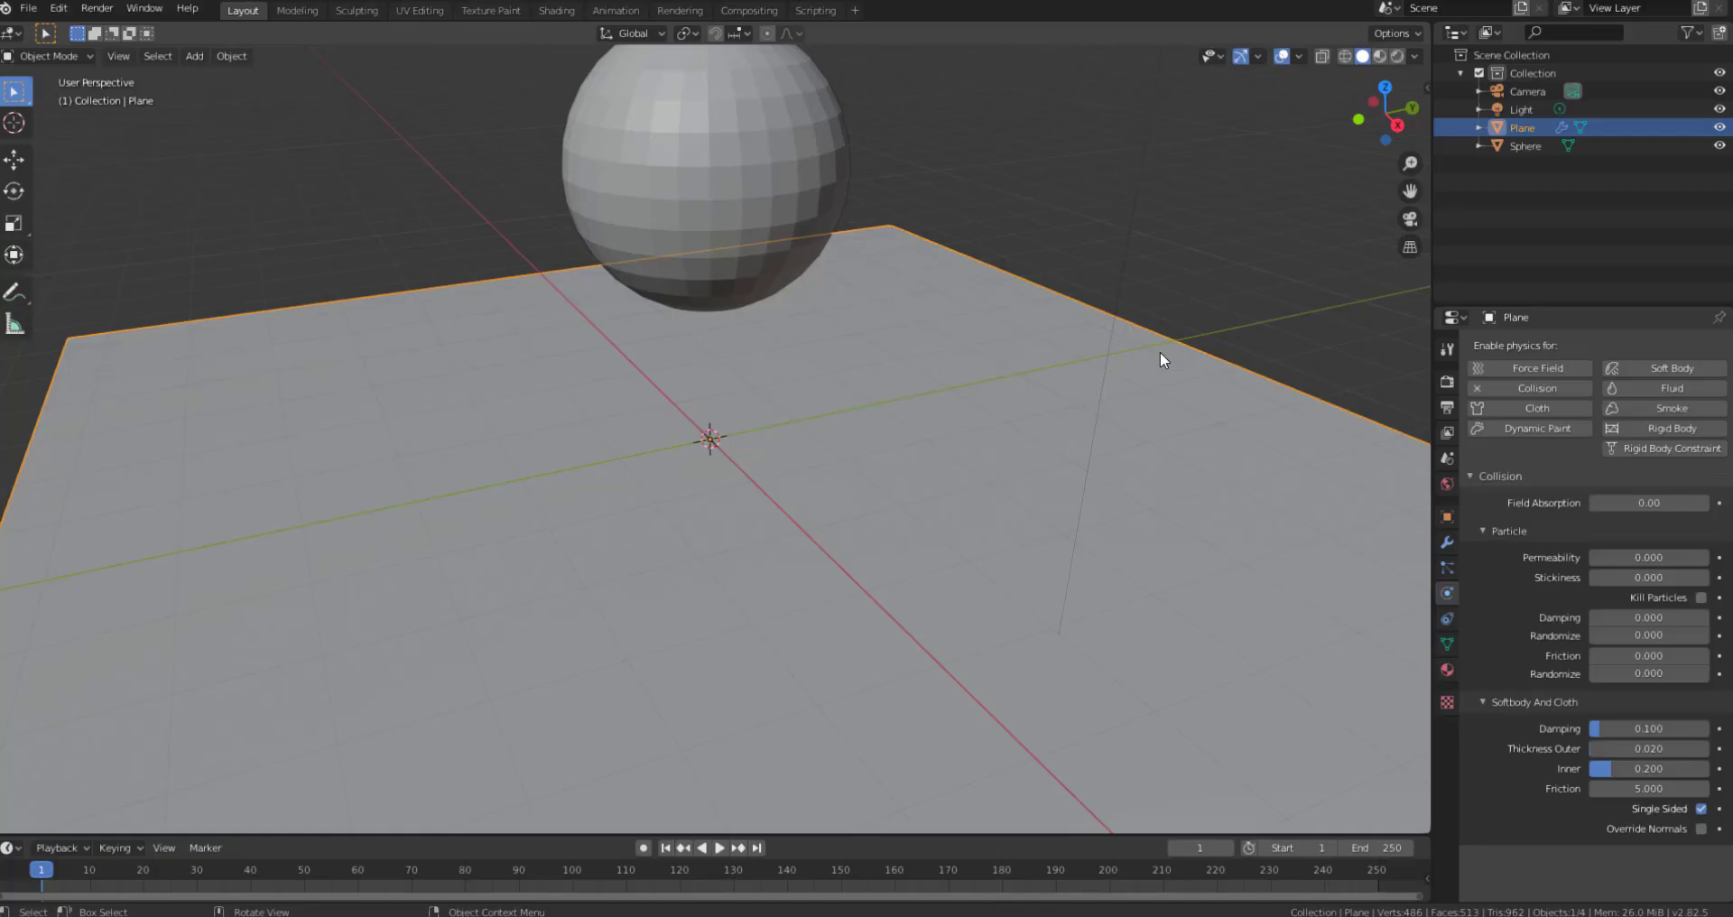
scroll(1147, 322, down, 2)
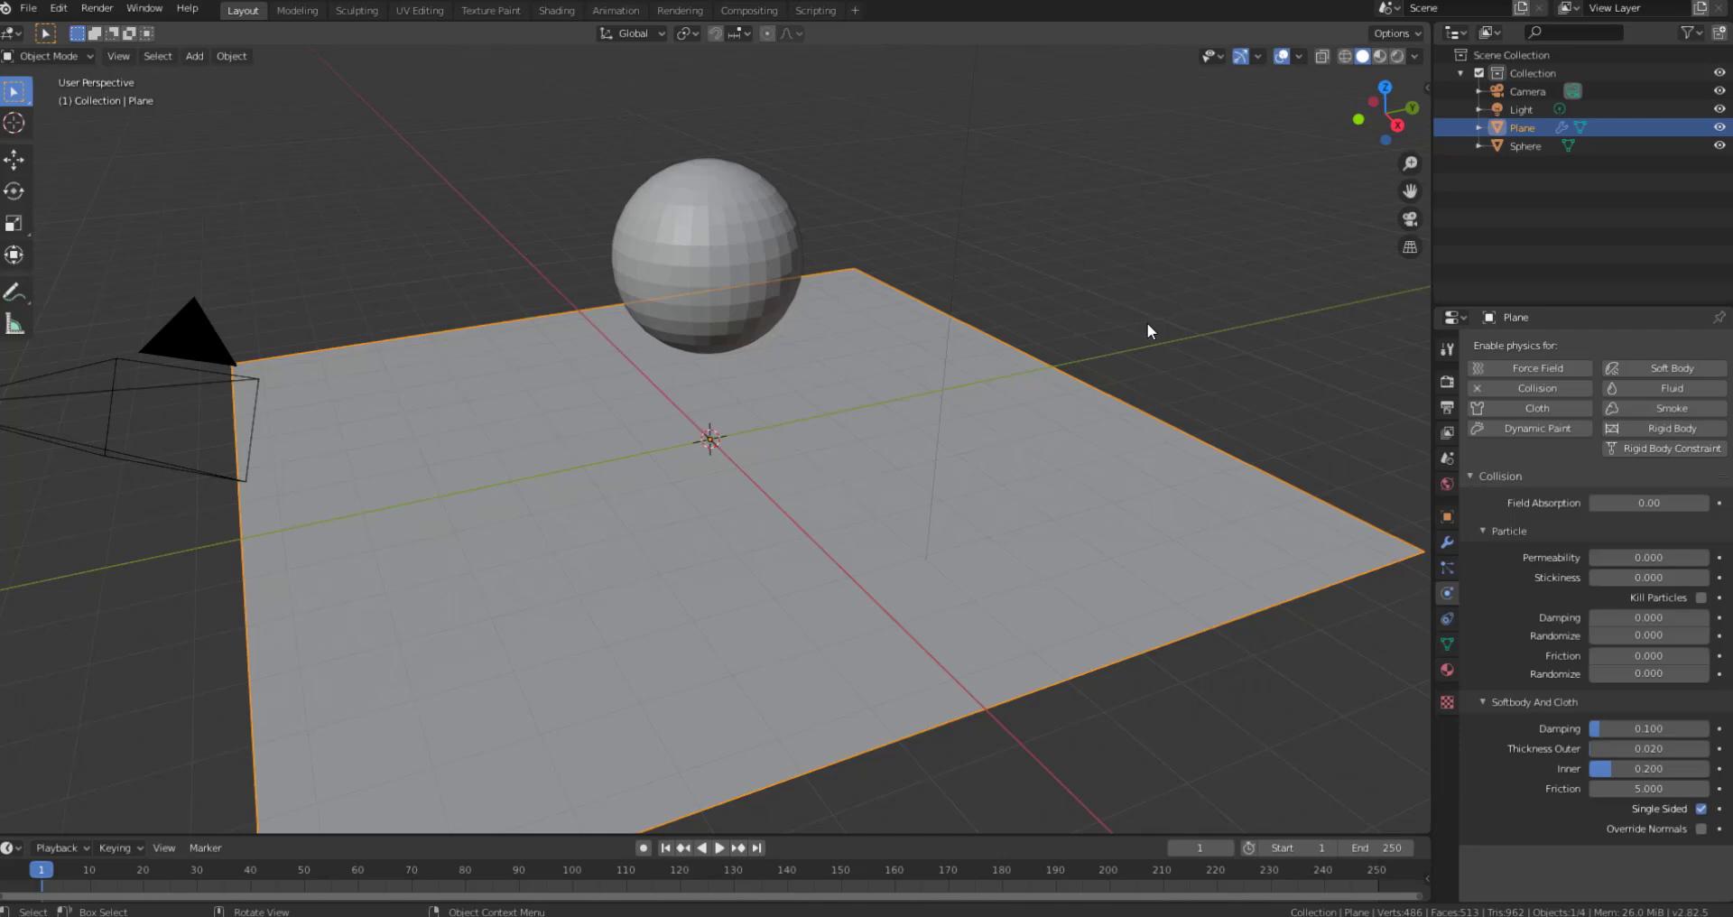
middle_drag(1167, 361, 1167, 402)
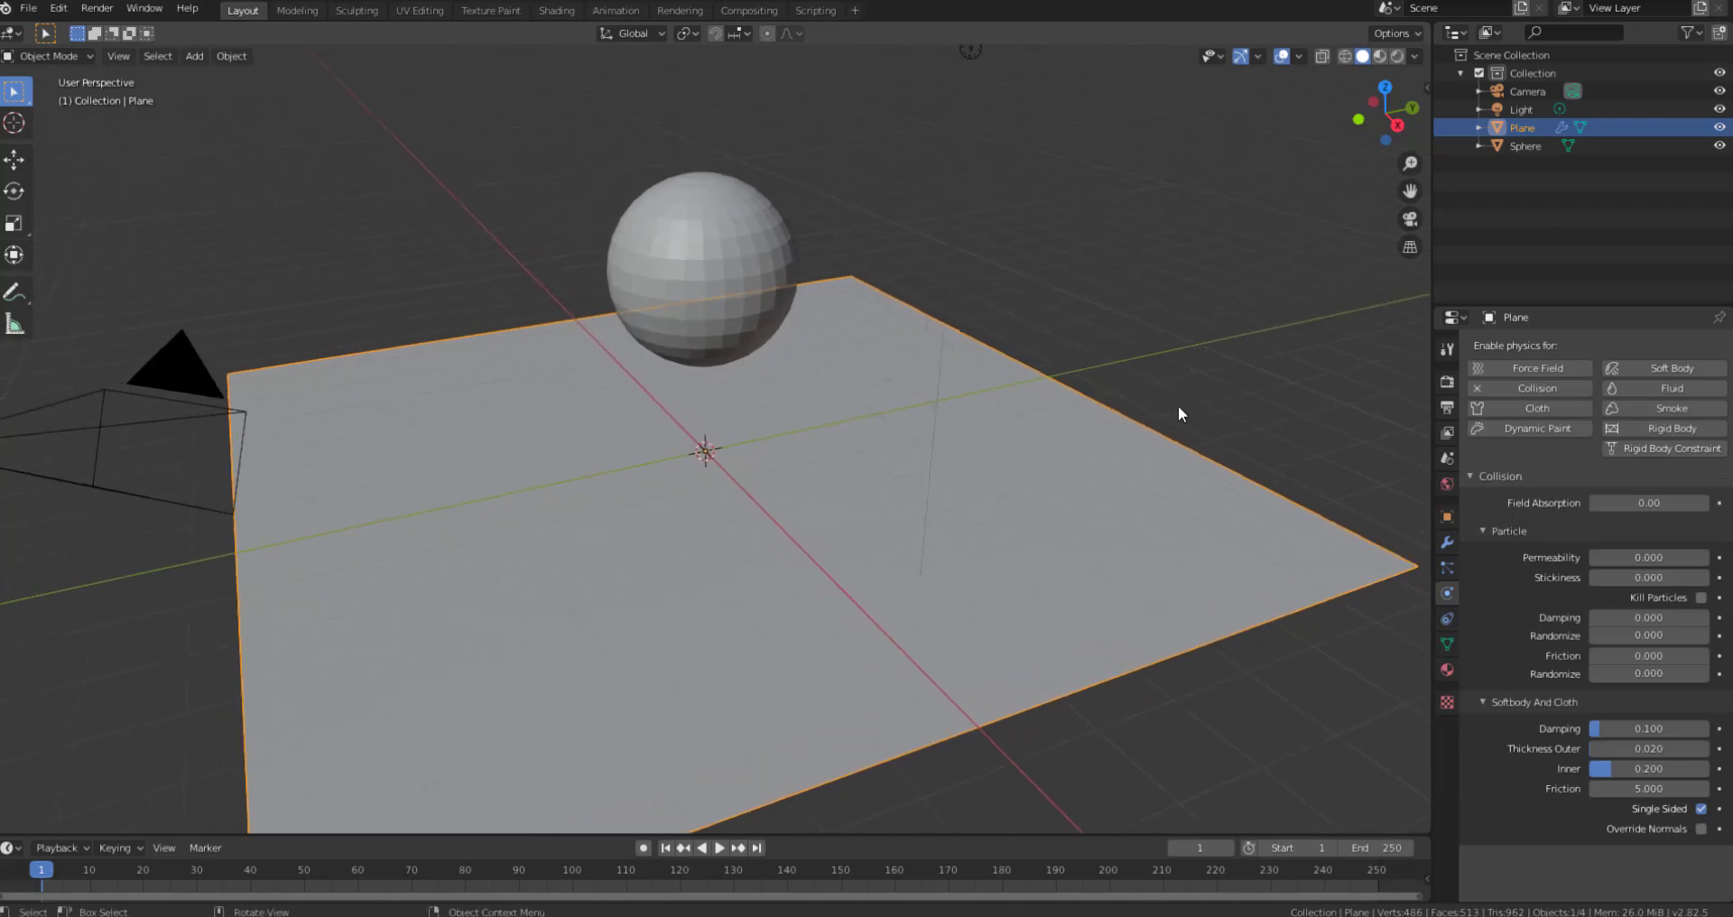
Give the sphere Cloth physics and check its modifier stack
click(657, 303)
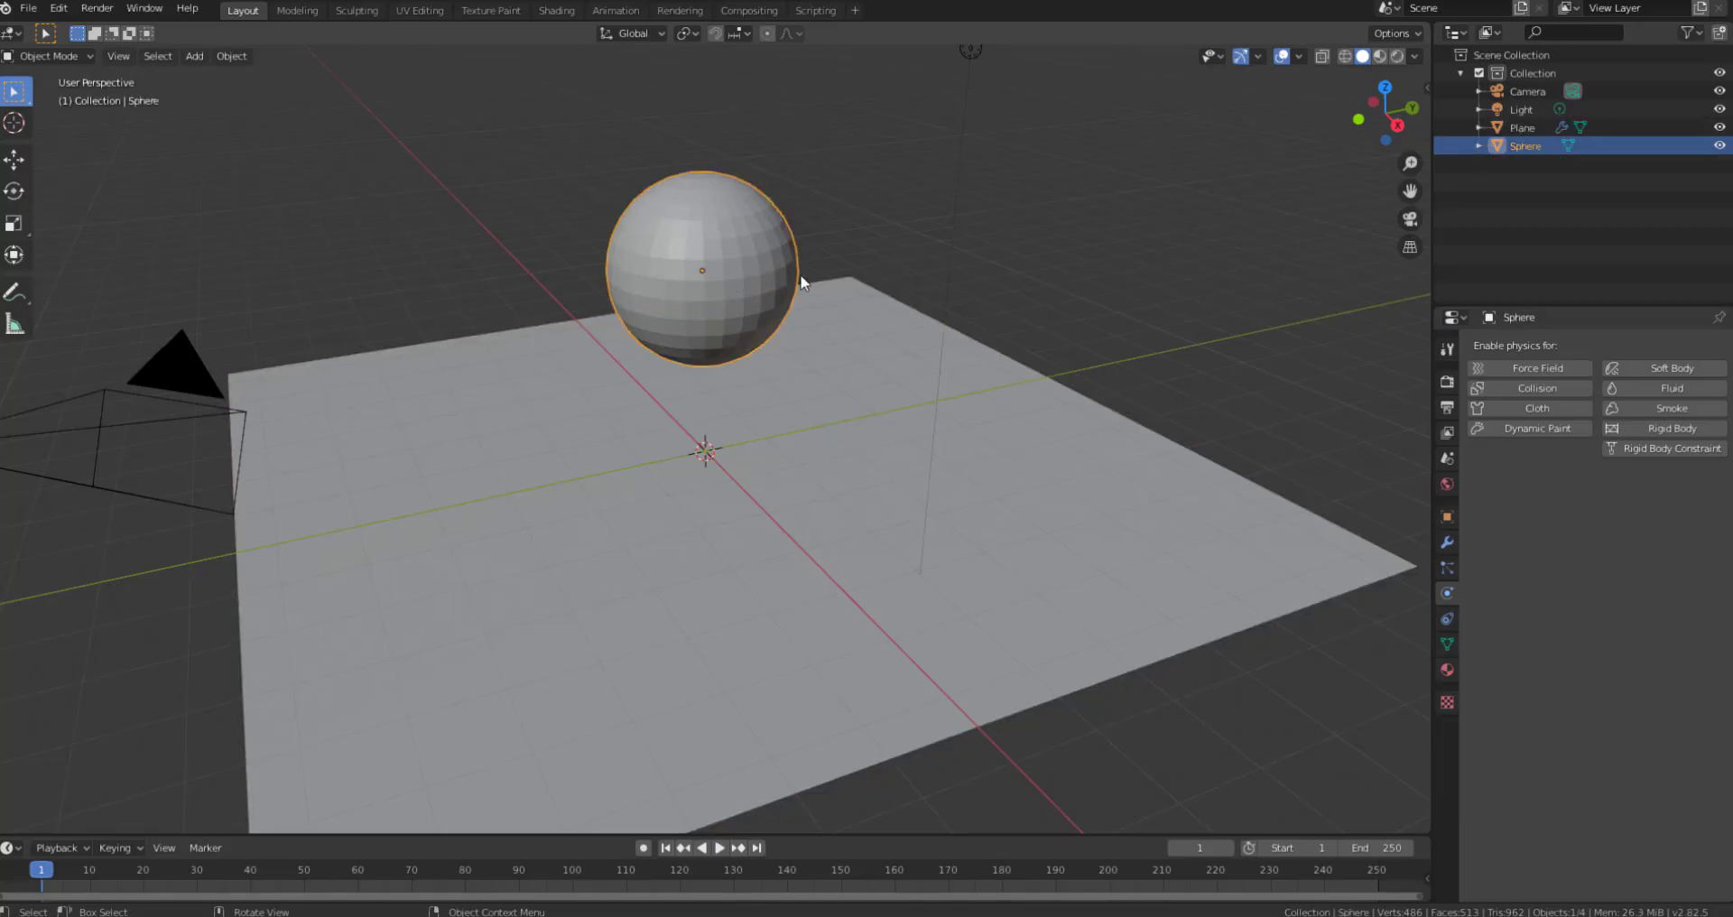
click(1504, 408)
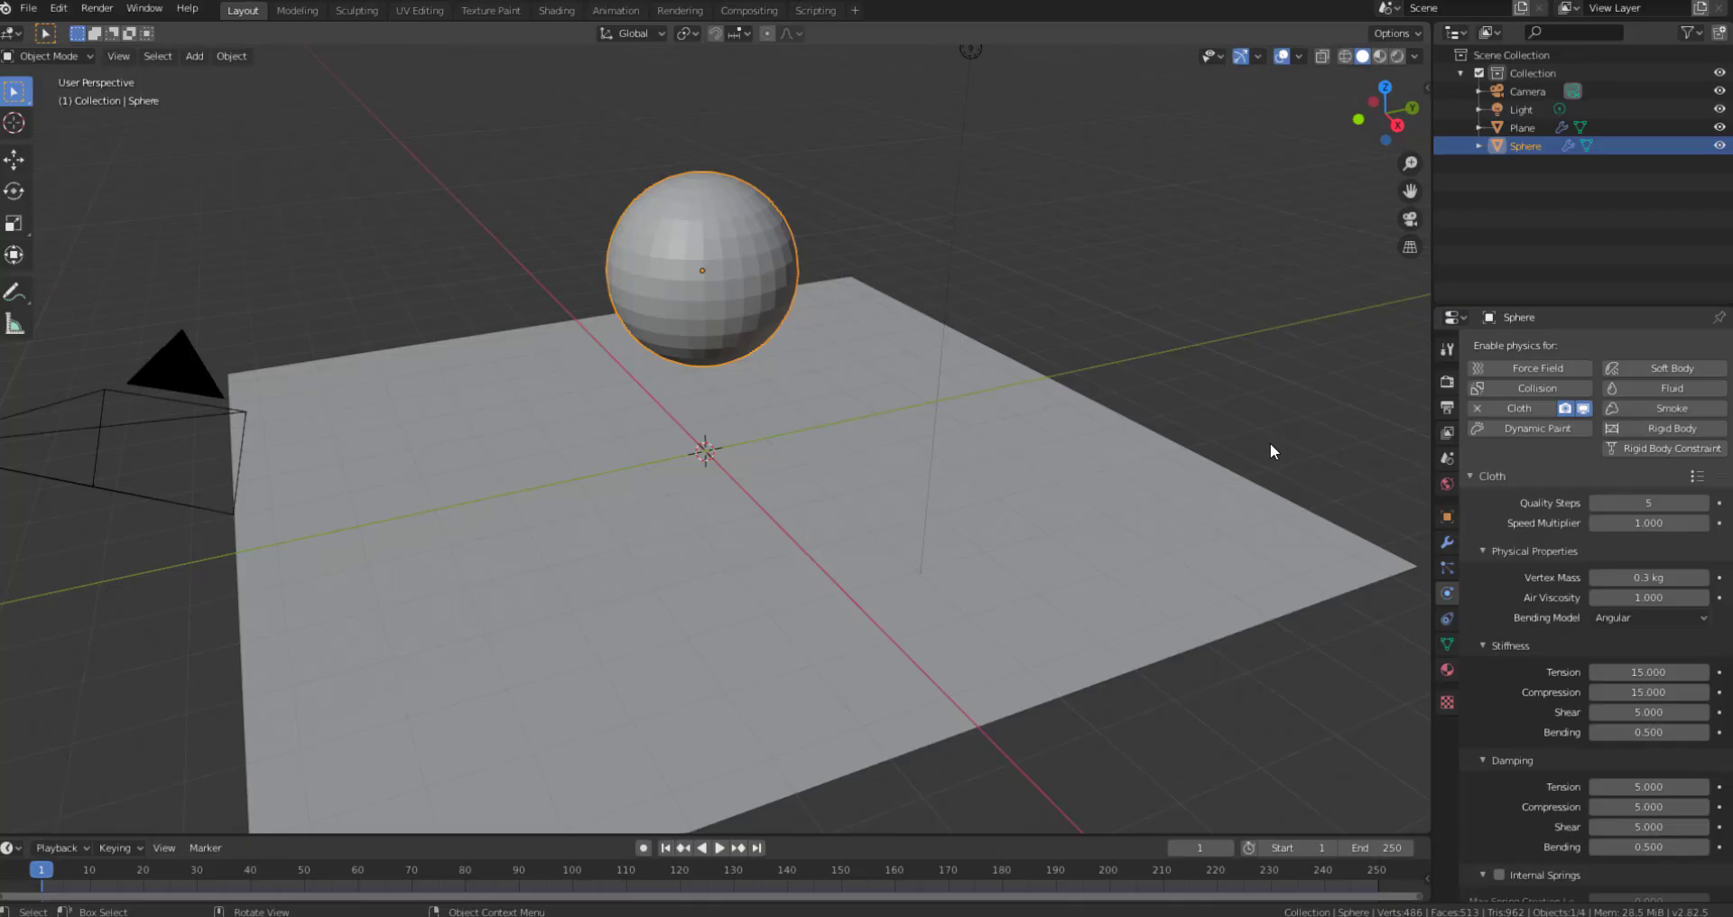
click(1447, 544)
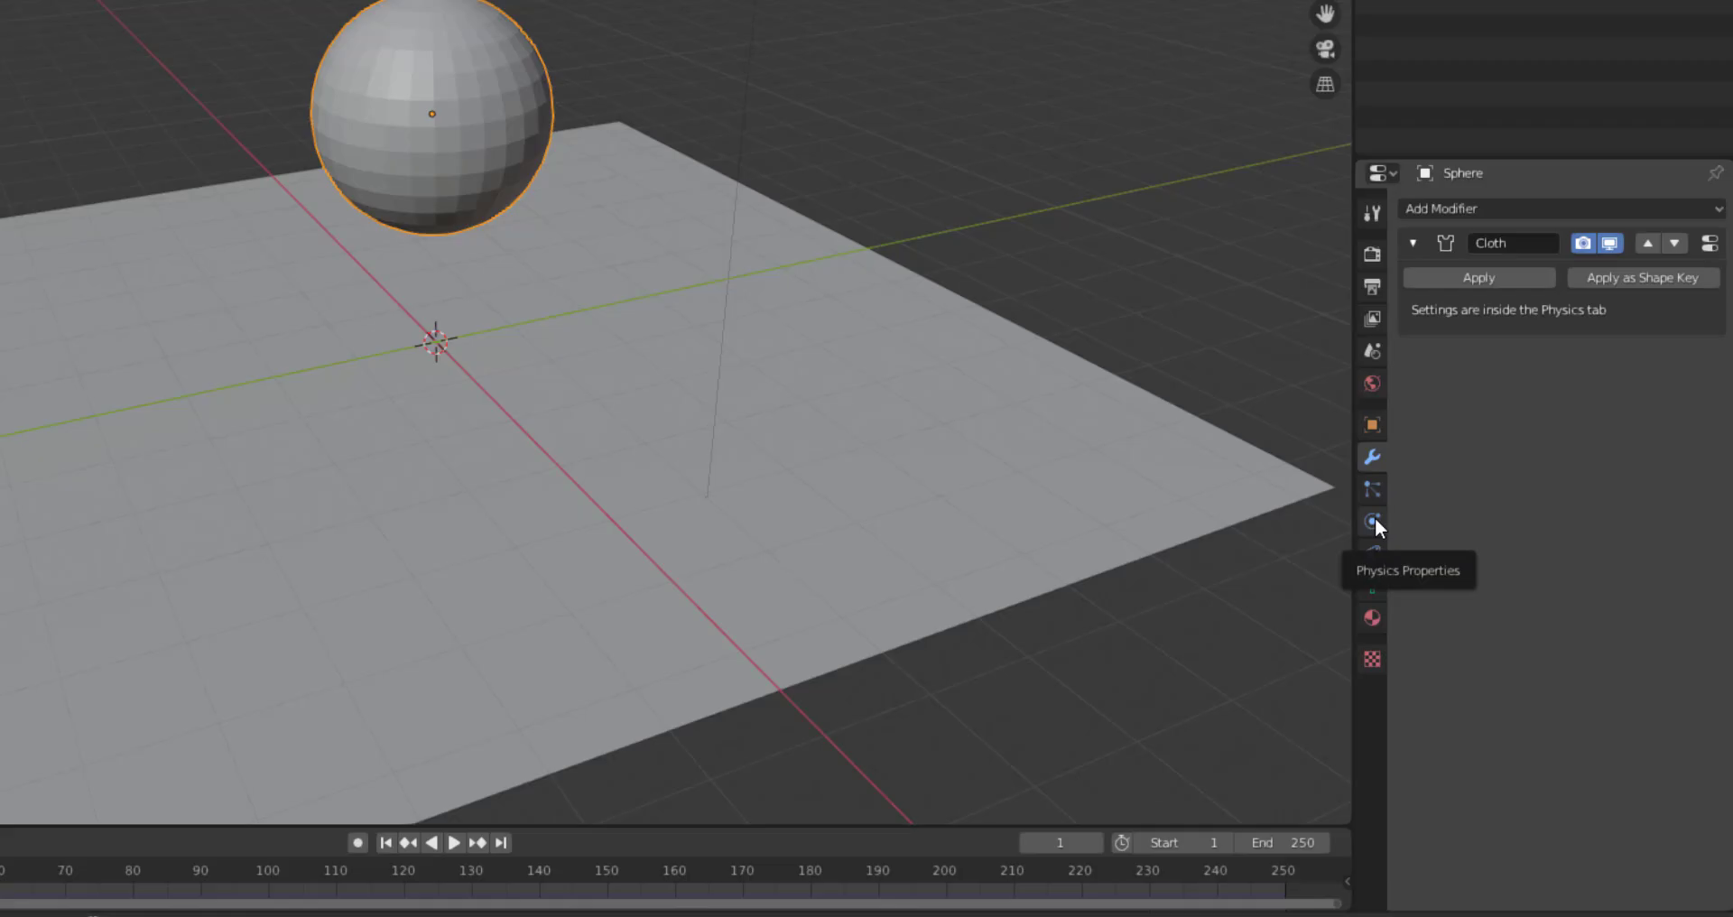
click(1328, 478)
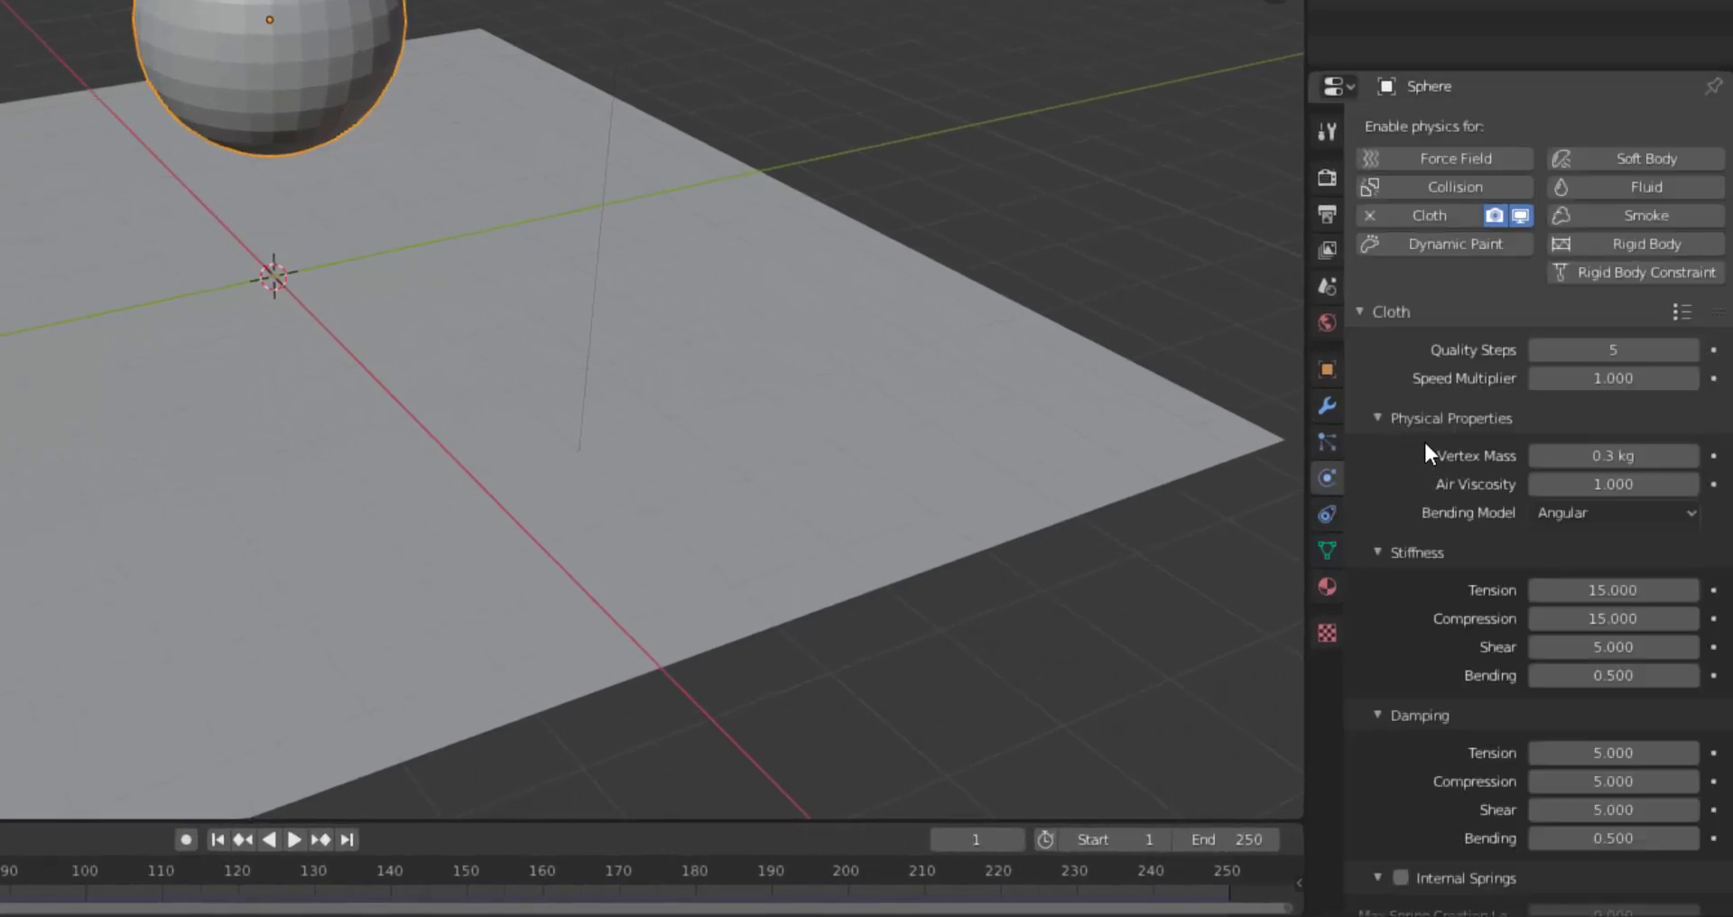
Play the animation to watch the cloth sphere fall onto the plane
scroll(1404, 395, down, 2)
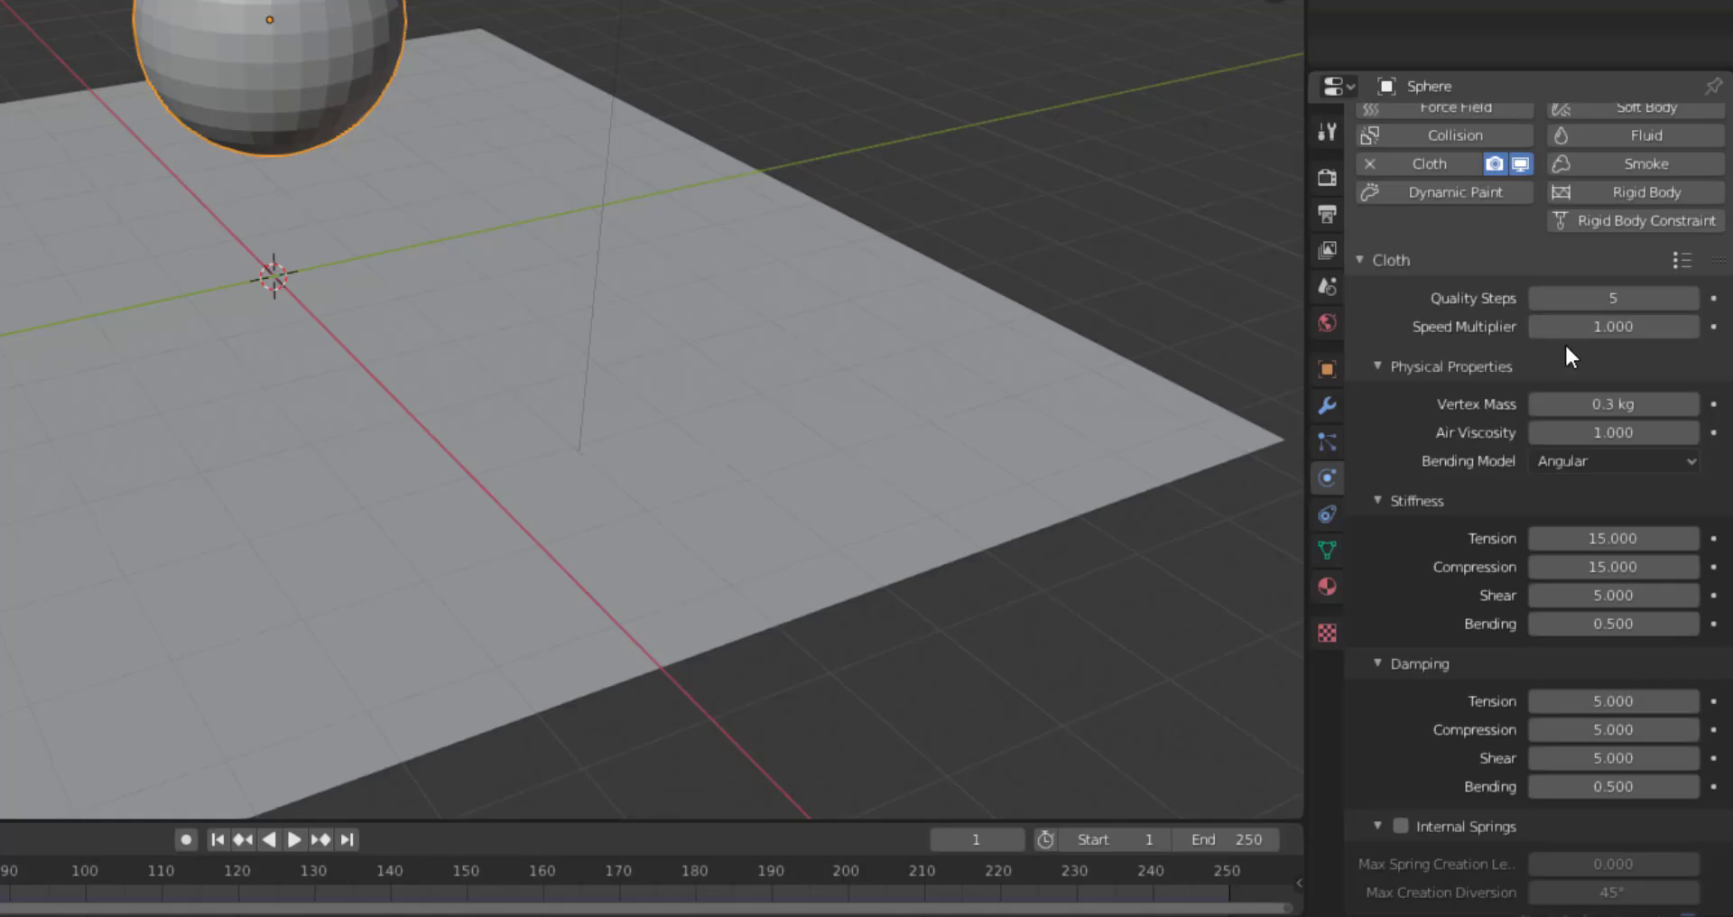
click(1679, 260)
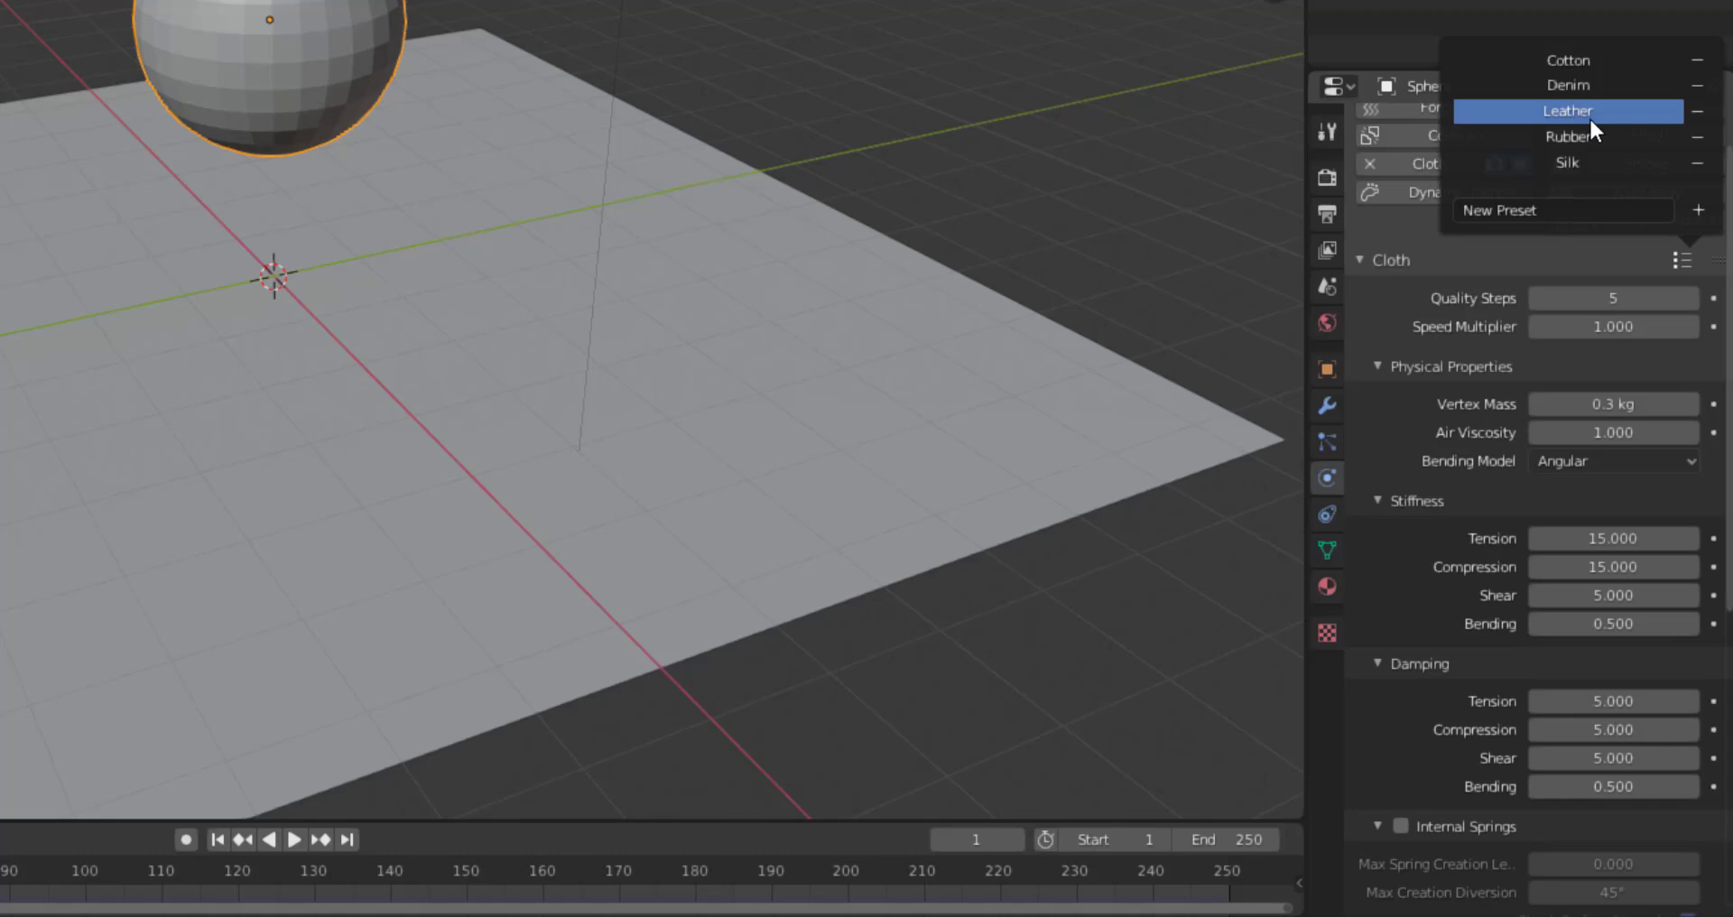
click(1565, 60)
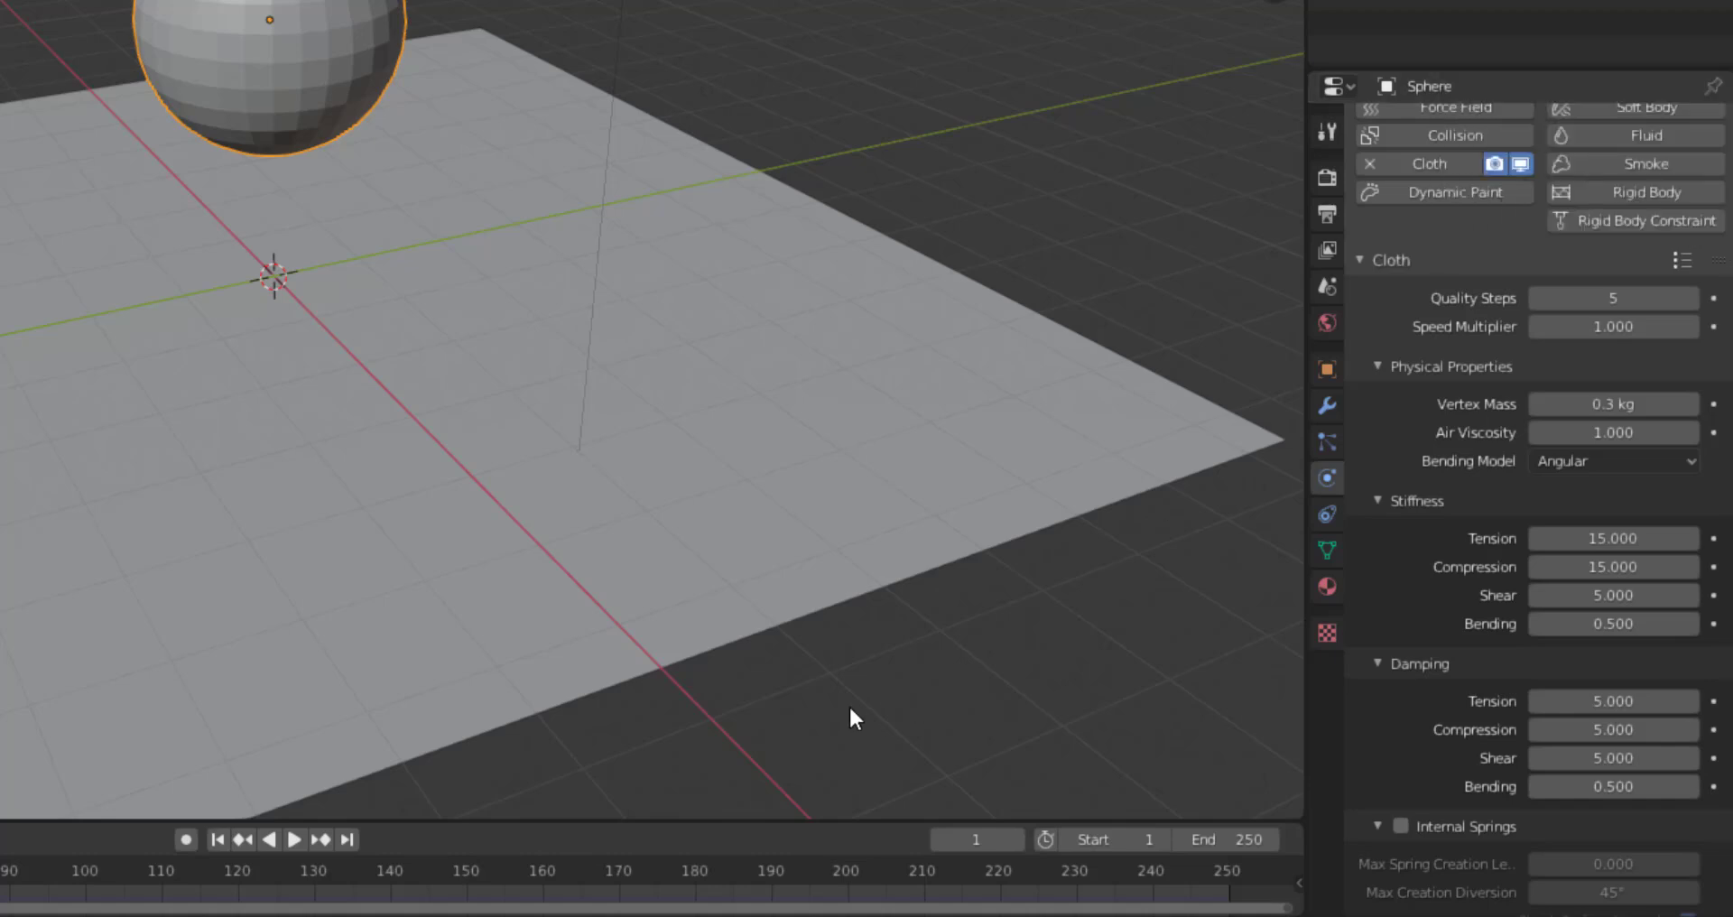
click(302, 840)
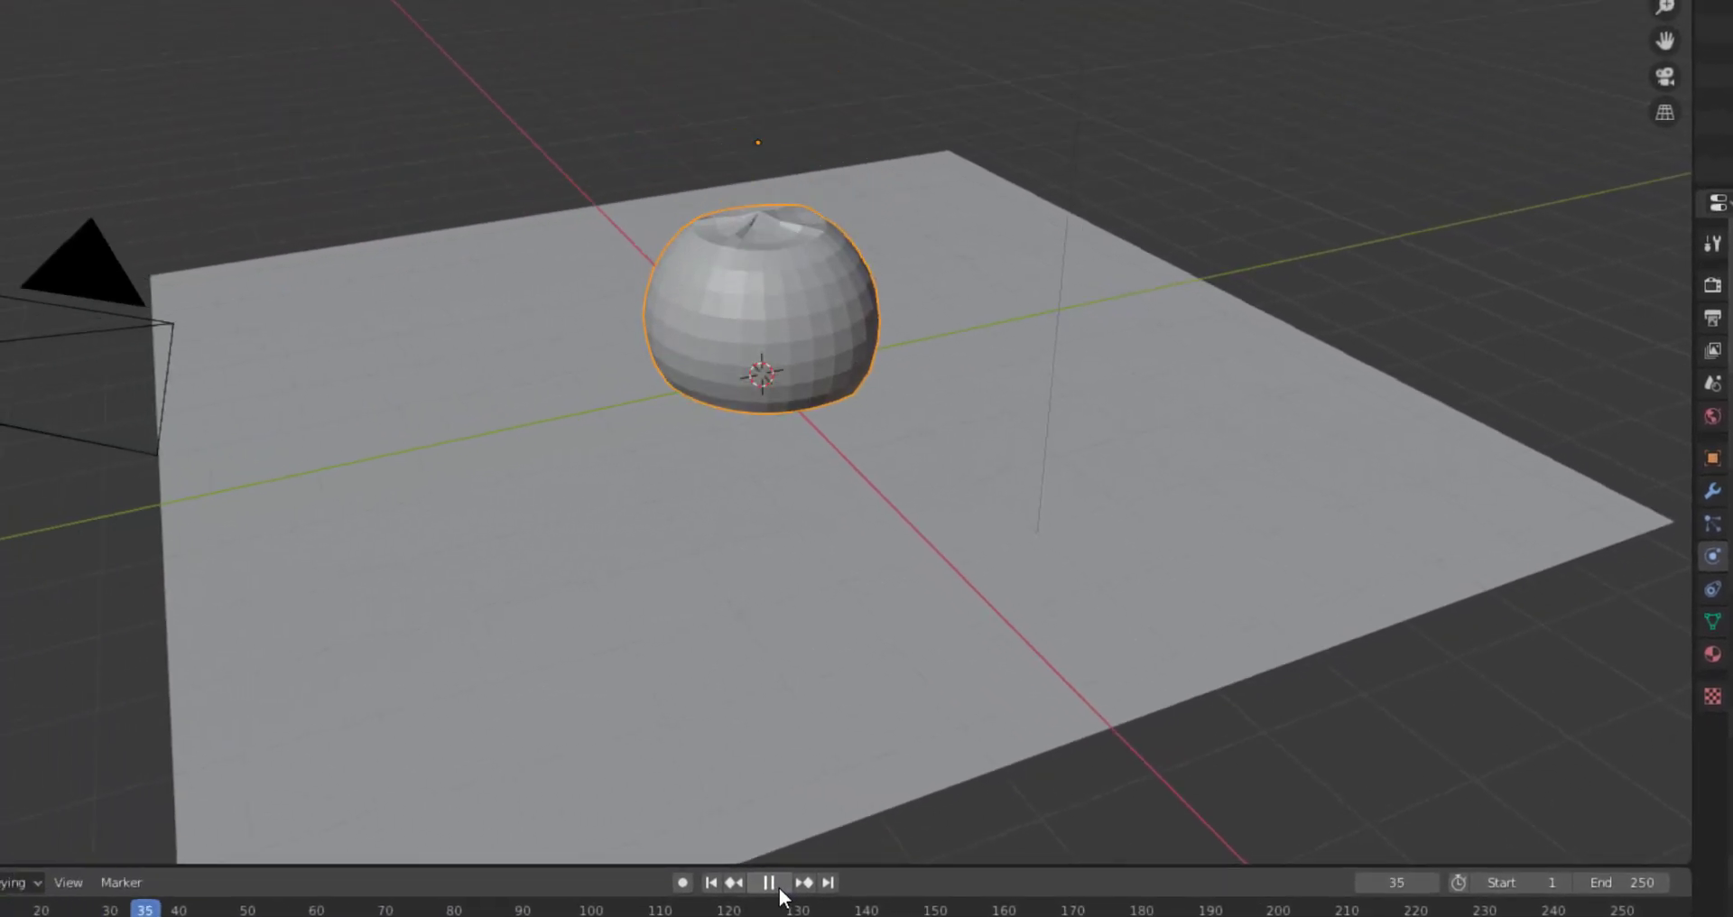
Rewind to frame 1 and change the cloth Vertex Mass from 0.3 to 6 kg
click(769, 883)
click(711, 883)
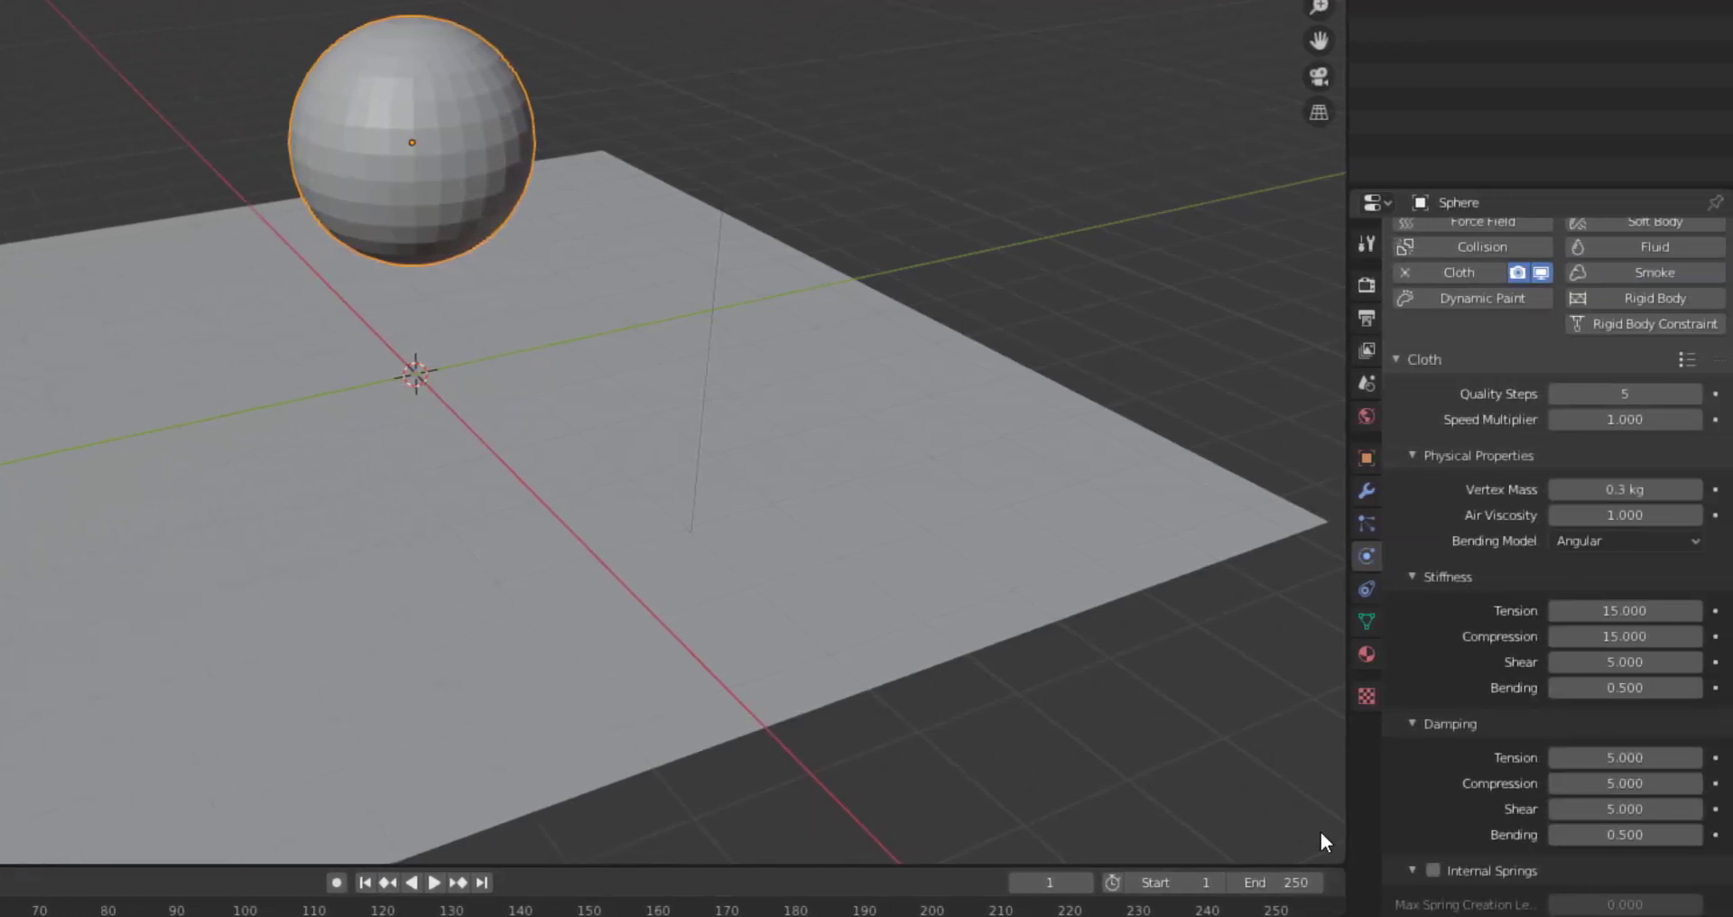
click(1612, 483)
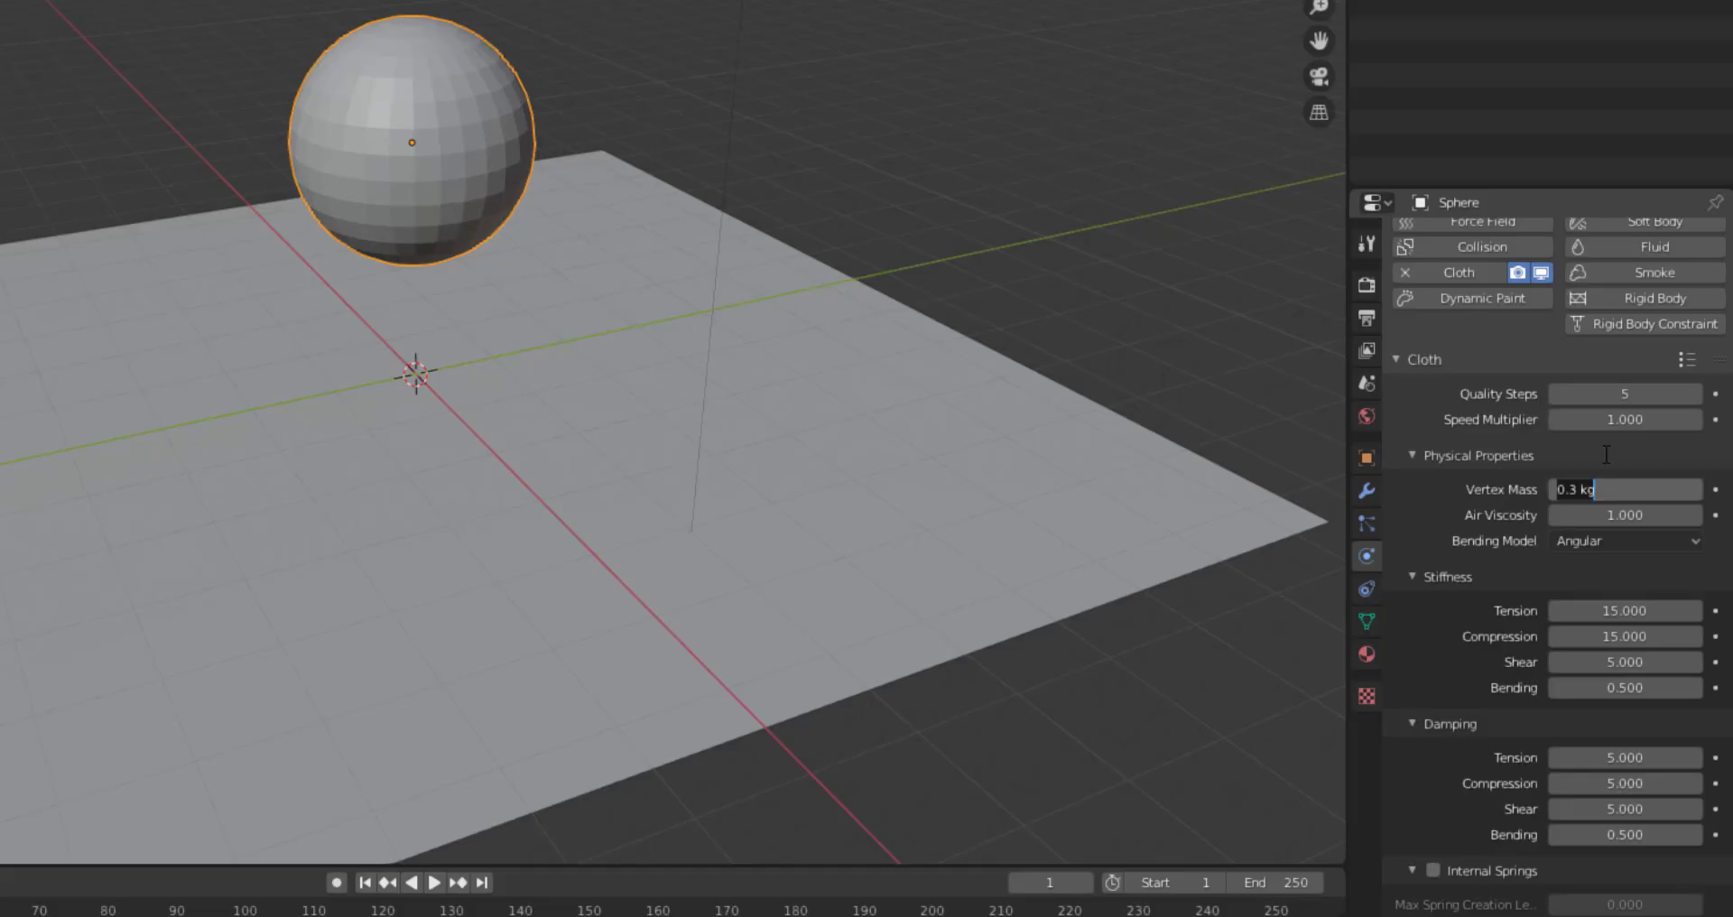
text(1)
key(BackSpace)
text(6)
key(Return)
Replay the fall with the heavier mass, then rewind to frame 1
click(434, 882)
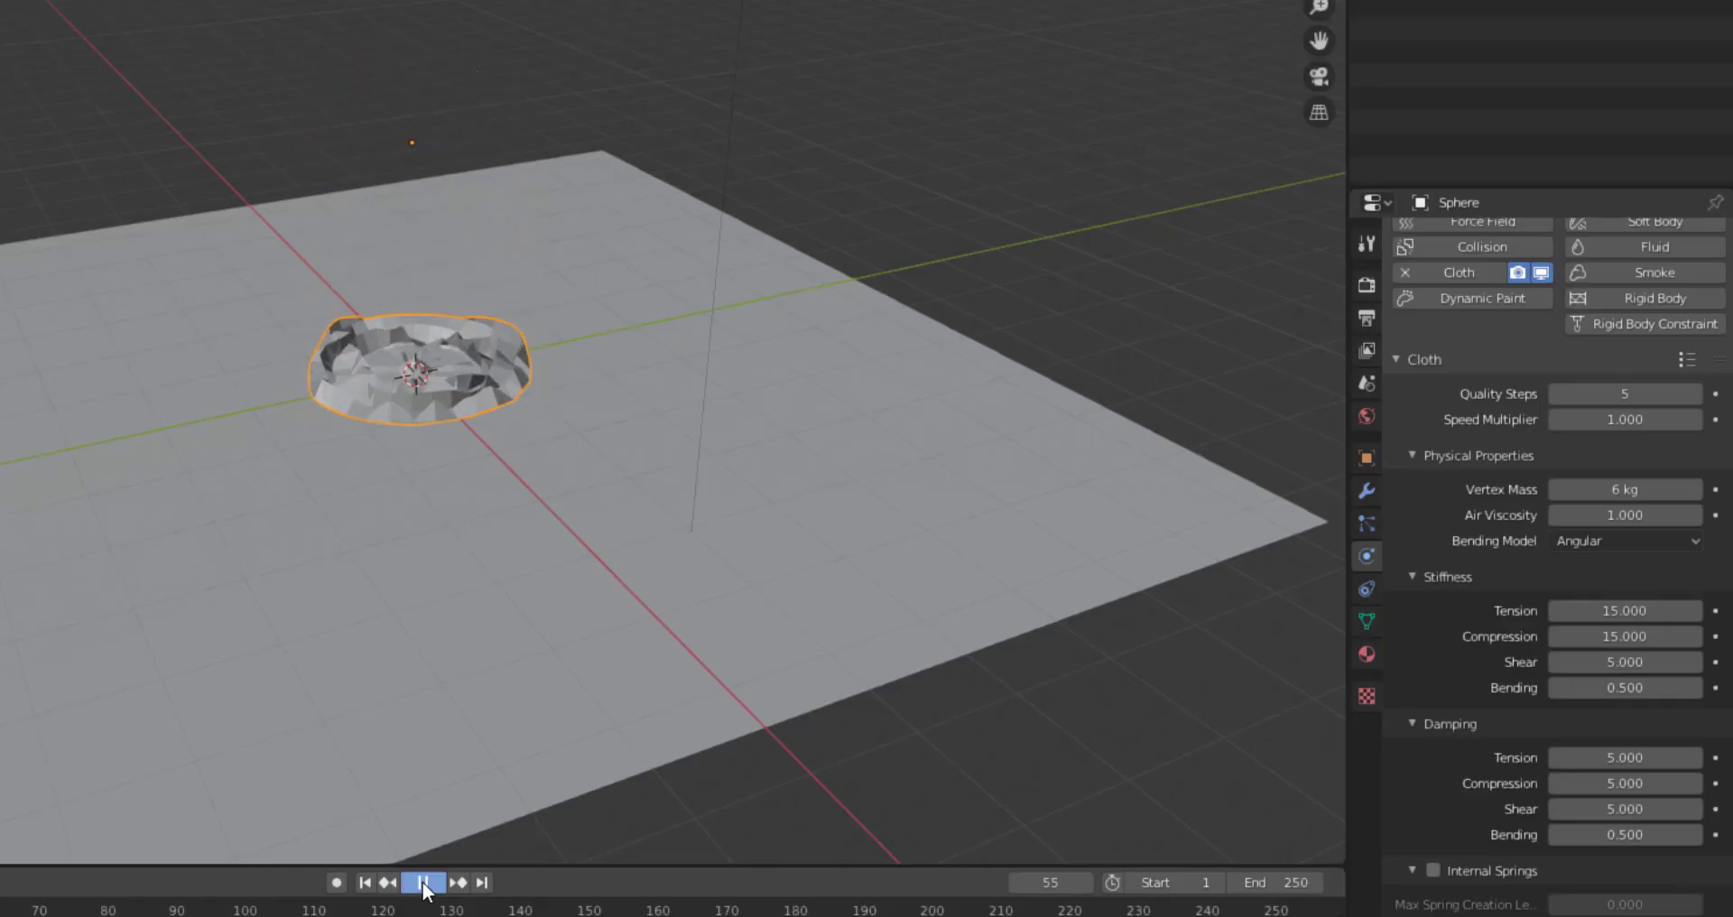
click(424, 882)
click(363, 882)
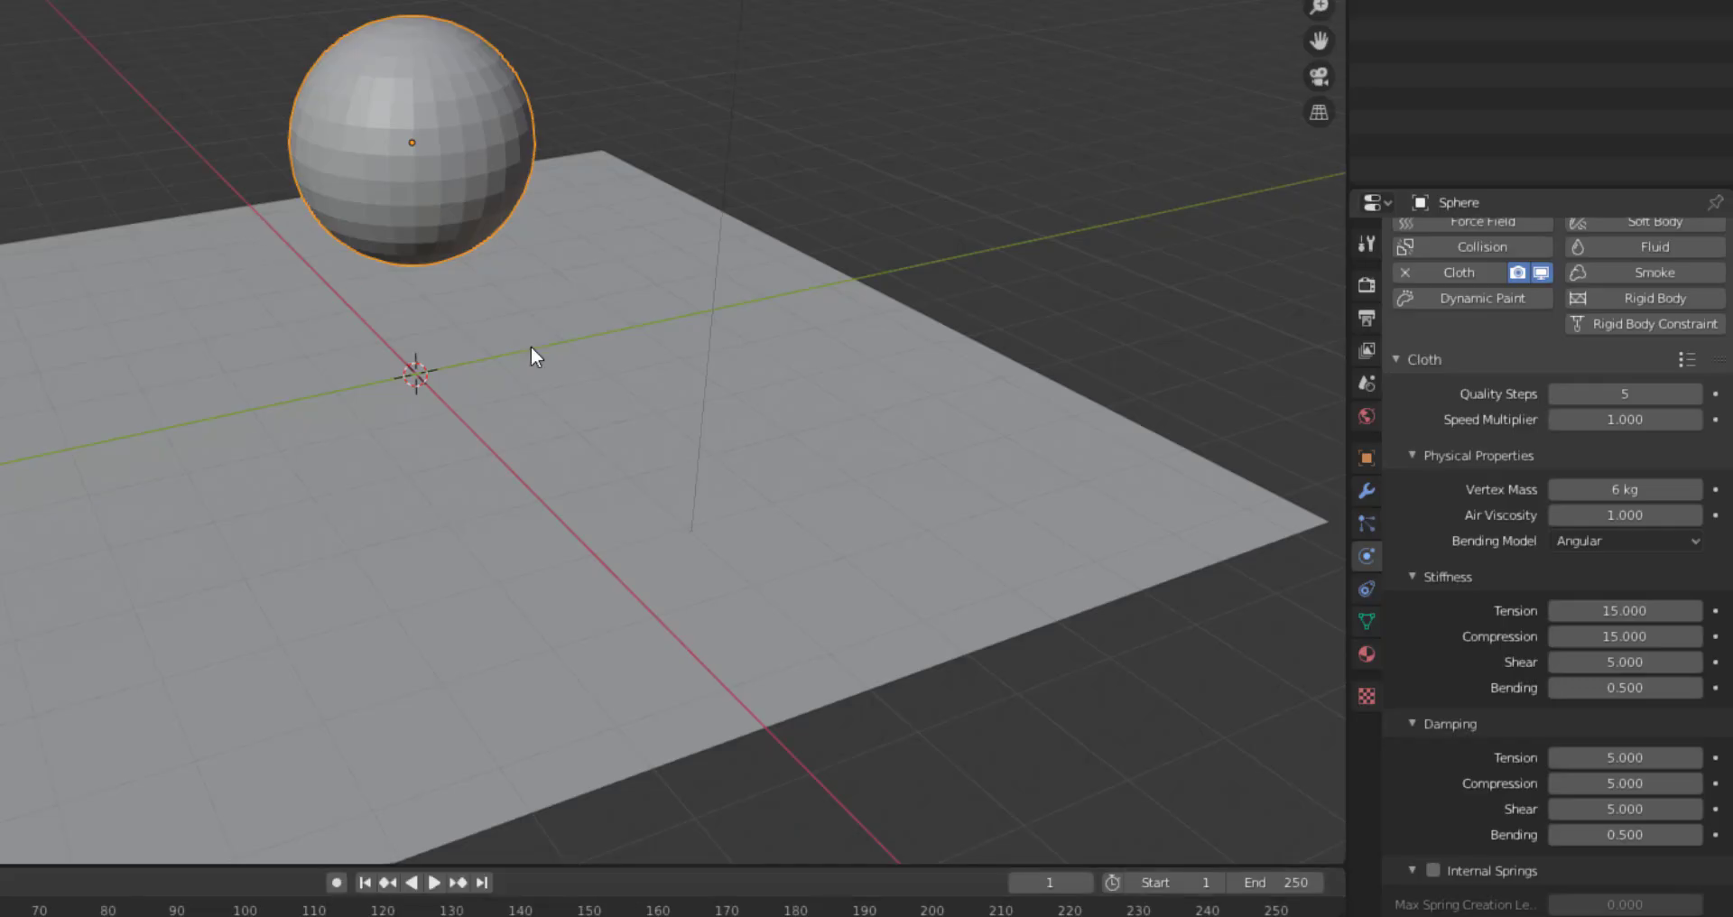
Enable cloth Self Collisions, keeping friction 5.000 and distance 0.015 m
scroll(1444, 744, down, 10)
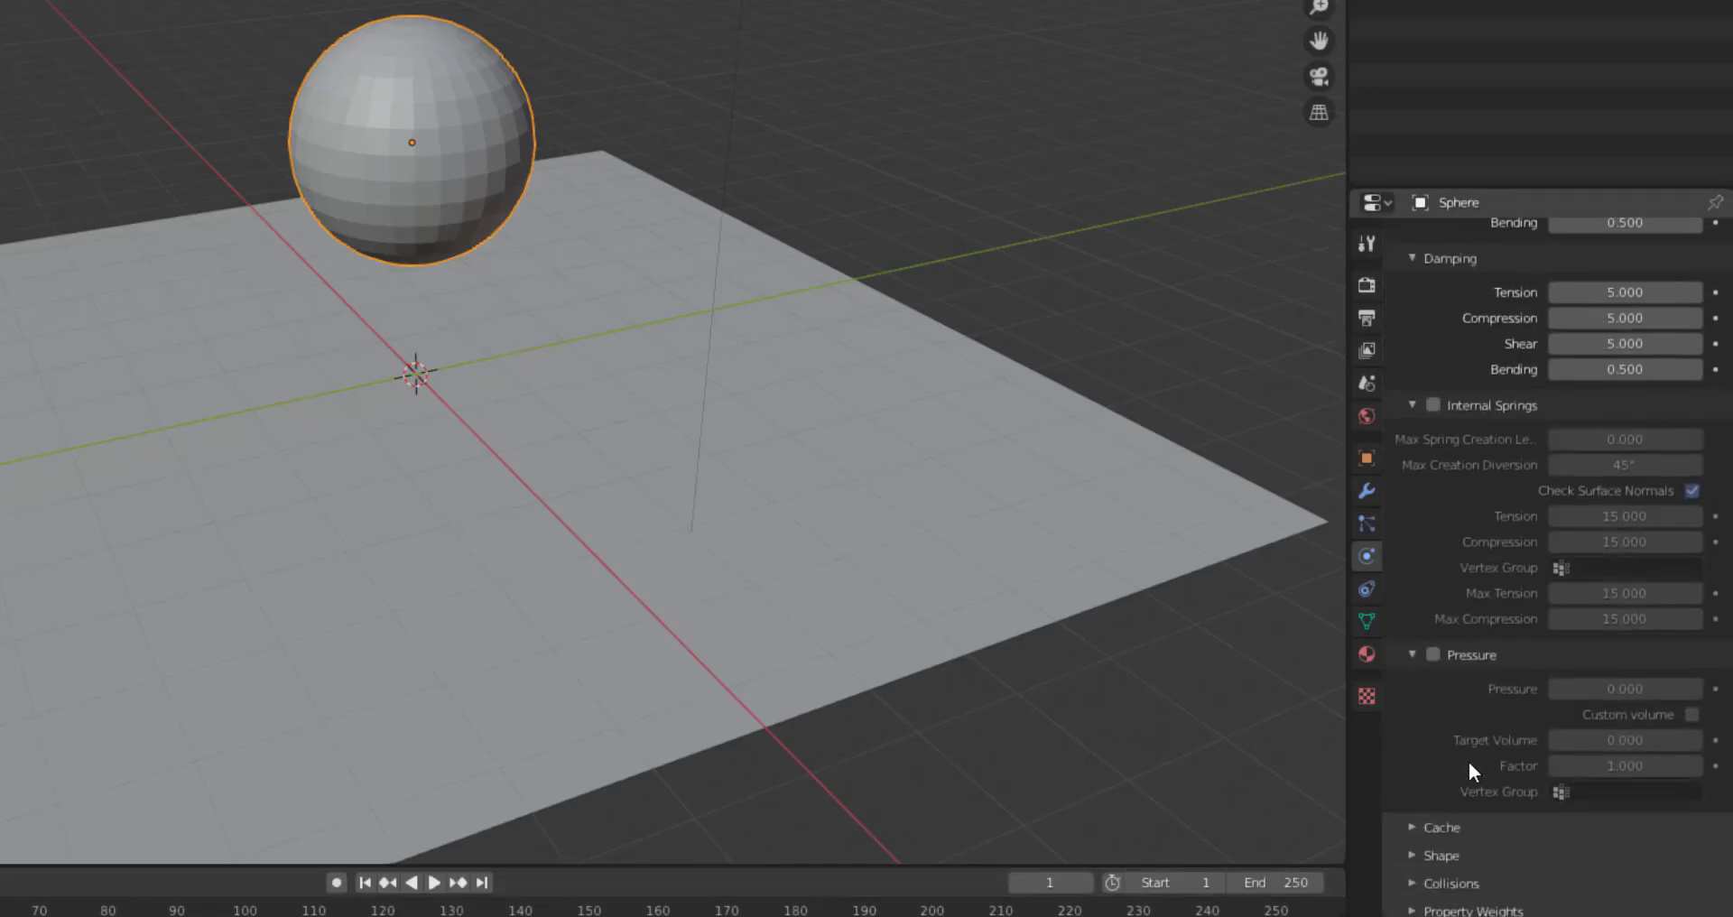
click(1409, 883)
scroll(1413, 722, down, 5)
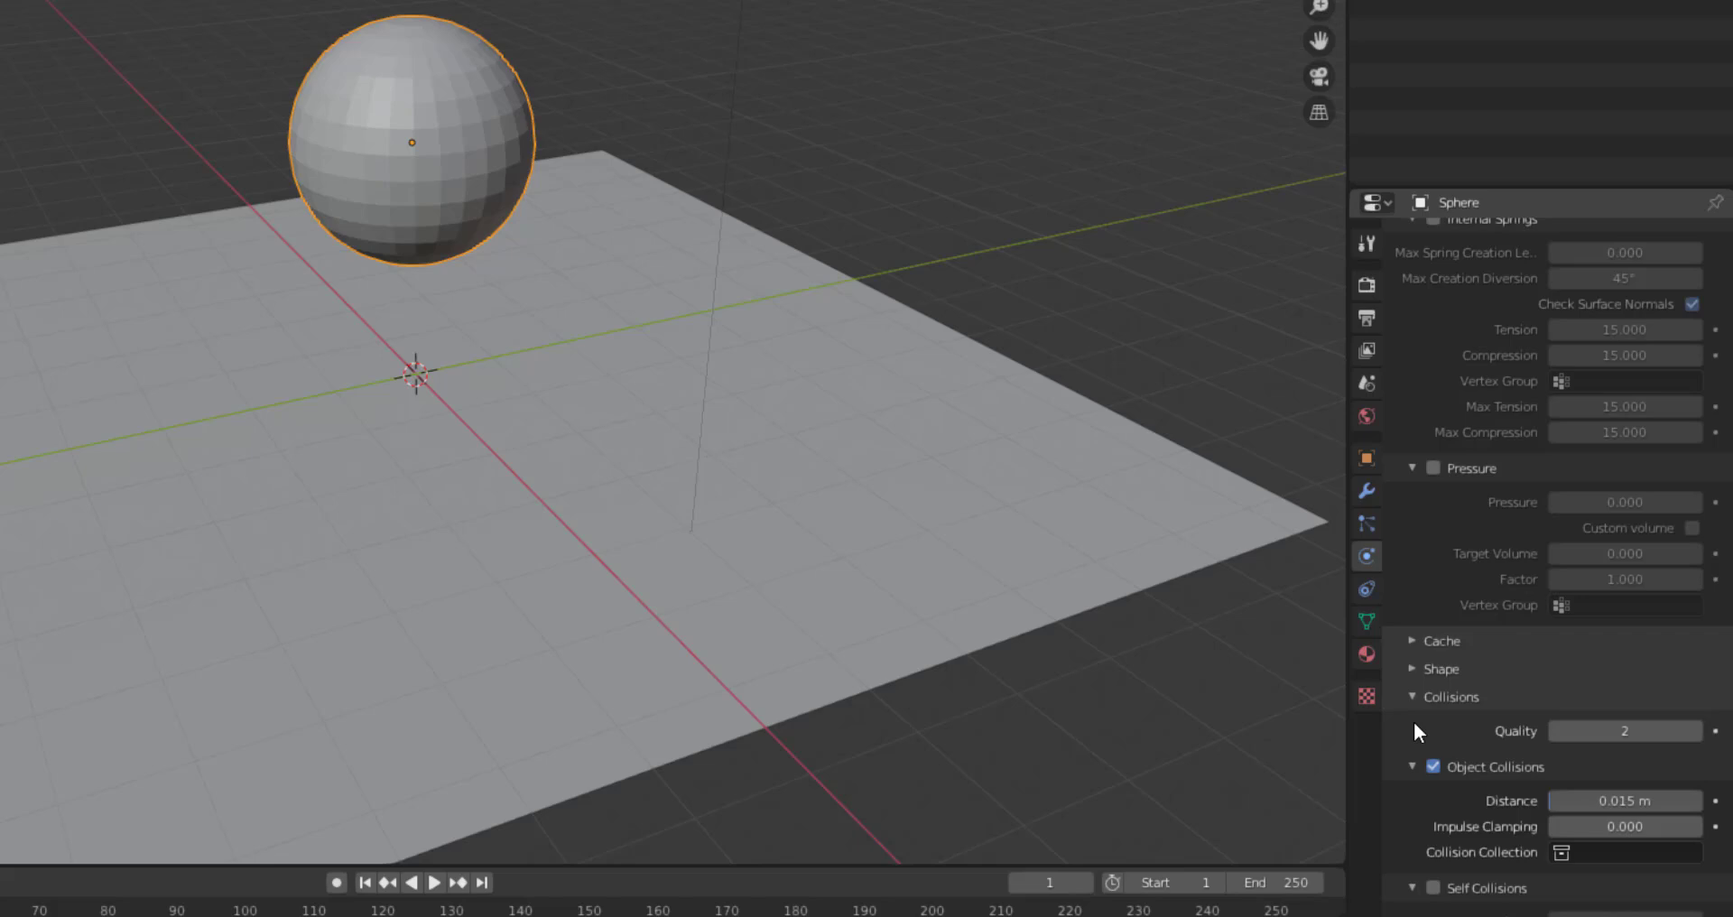
scroll(1464, 807, down, 3)
click(1432, 795)
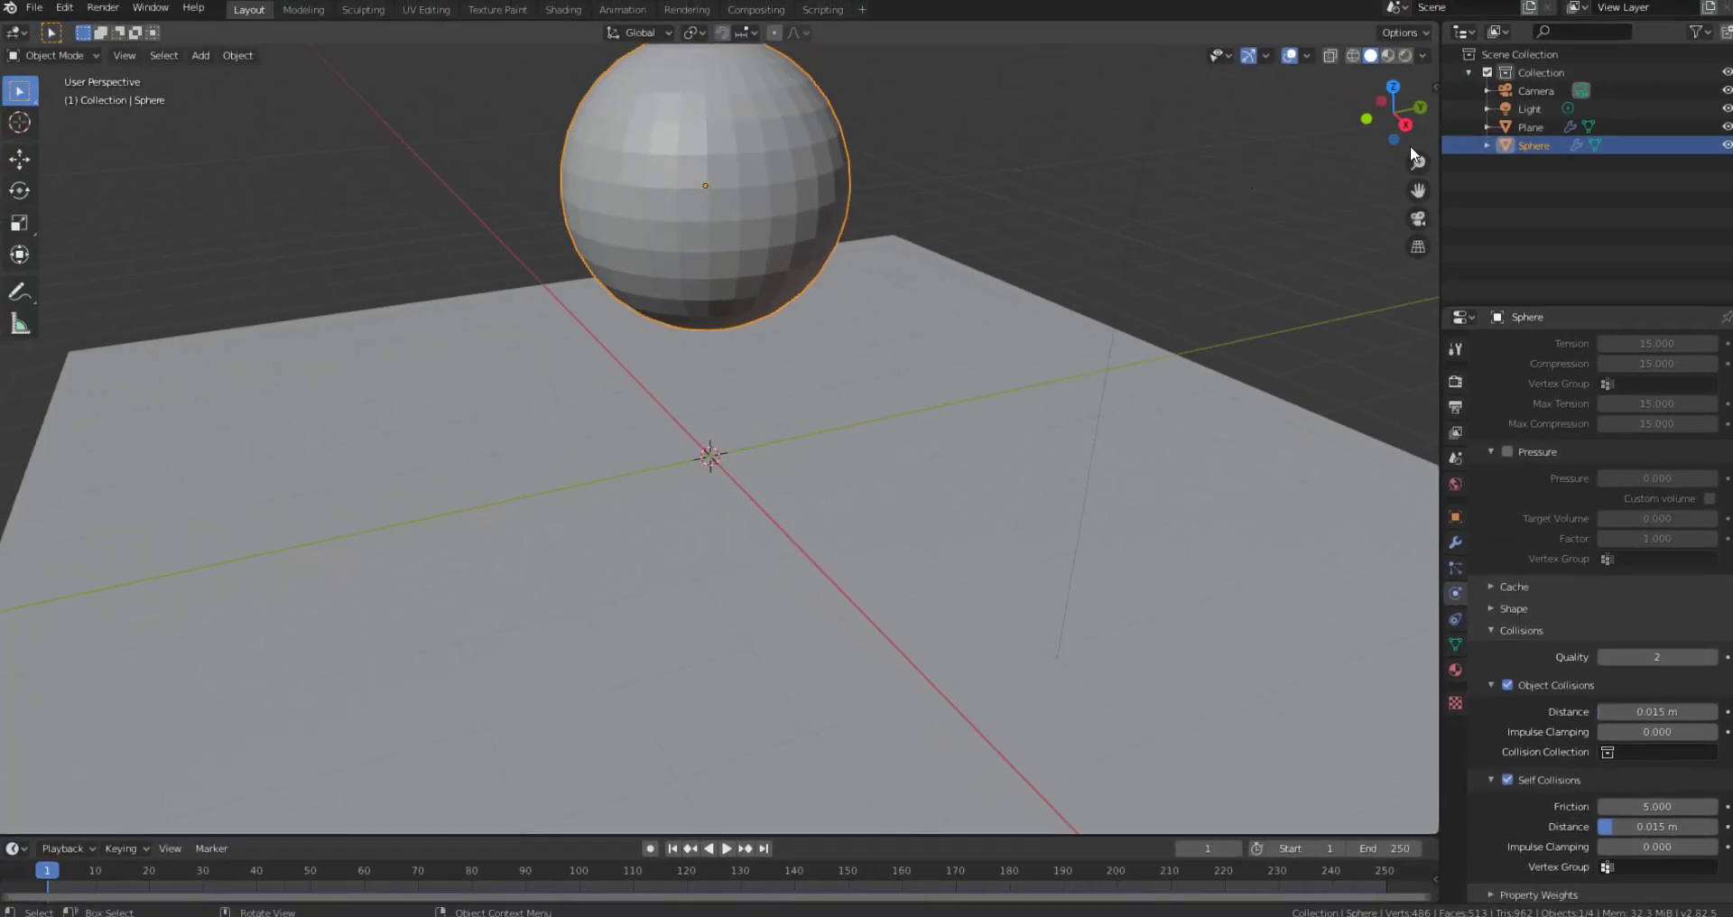
Assign the band of vertices around the sphere's middle to a new vertex group
key(alt+a)
middle_drag(1112, 279, 1017, 259)
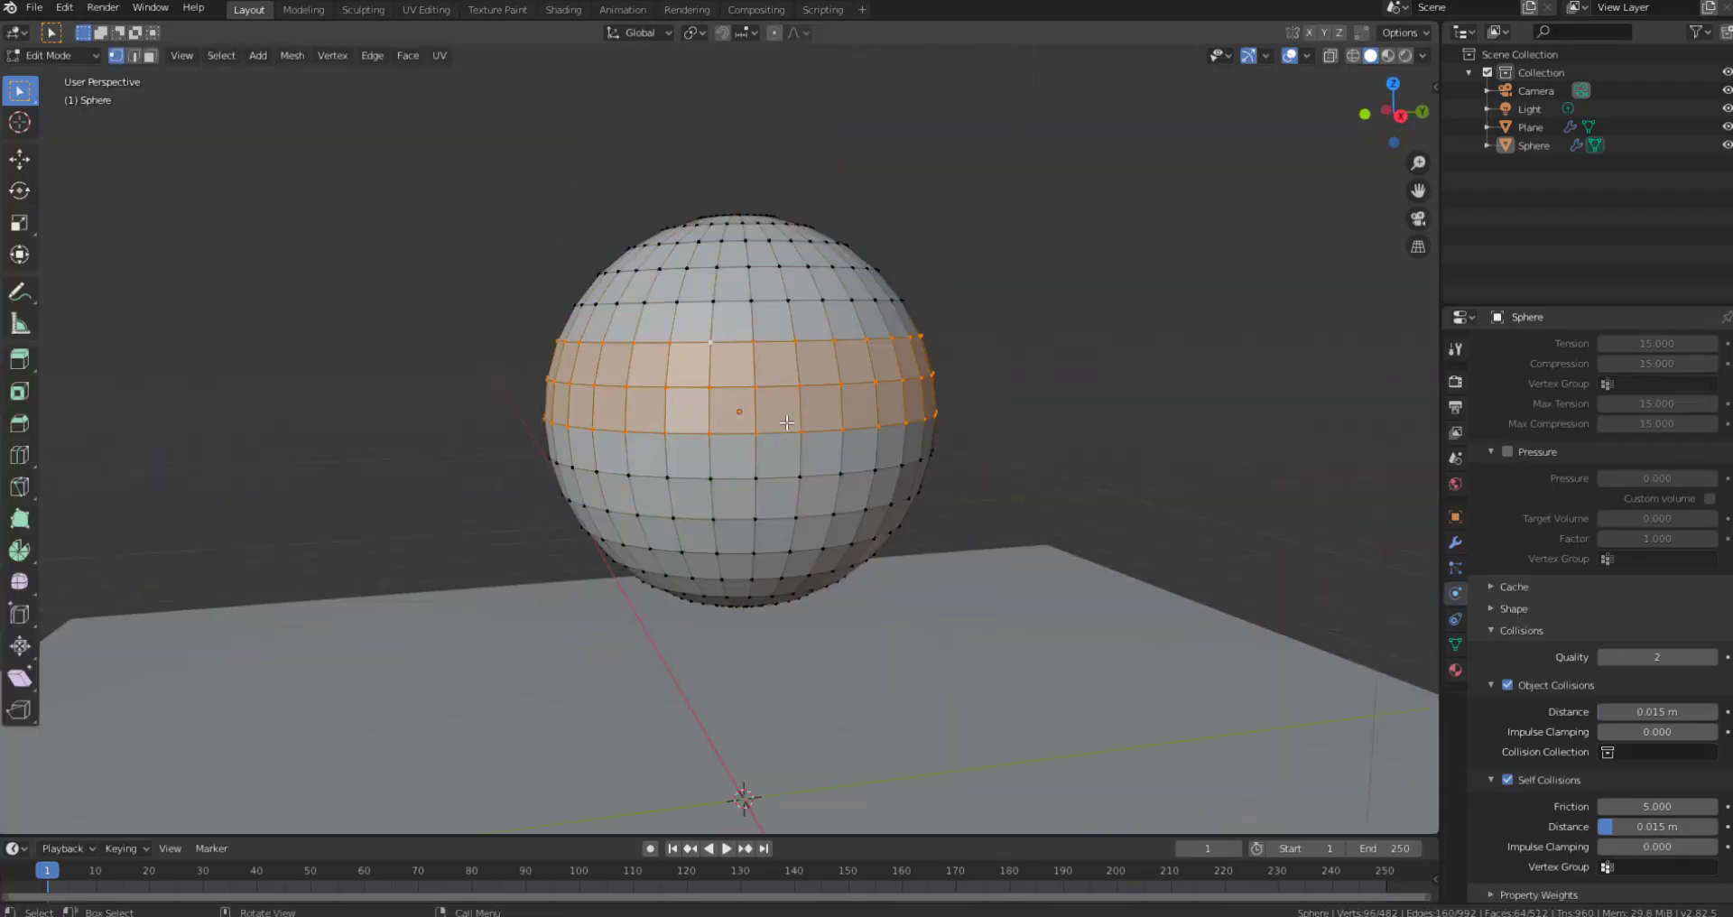
click(330, 55)
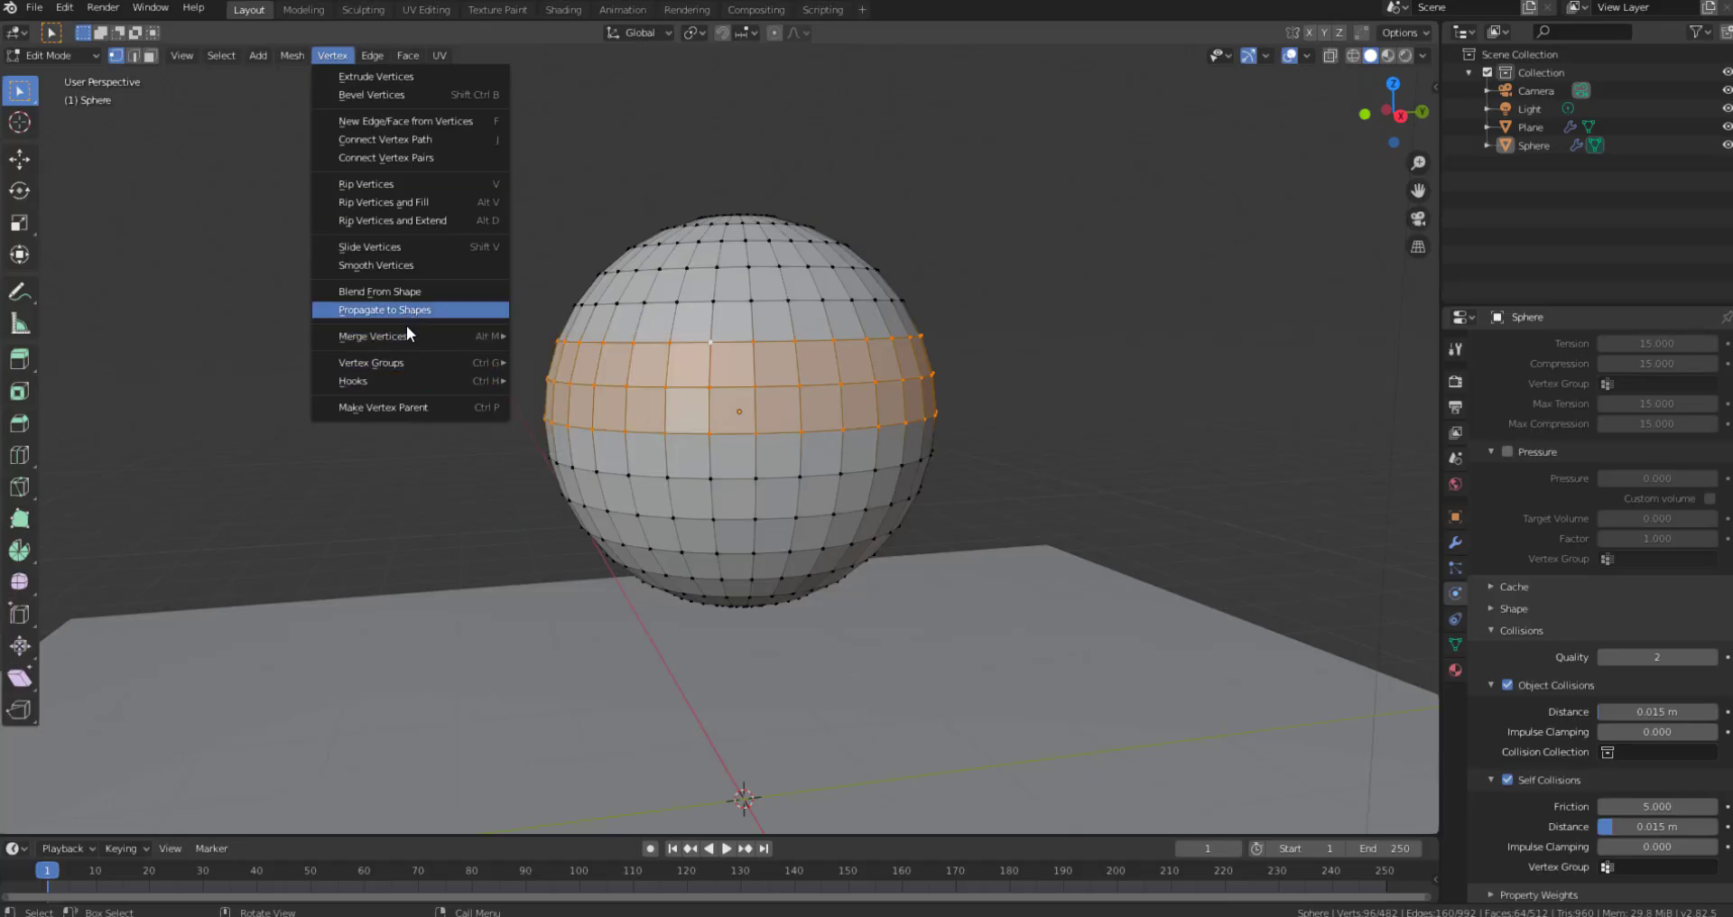
mouse_move(425, 359)
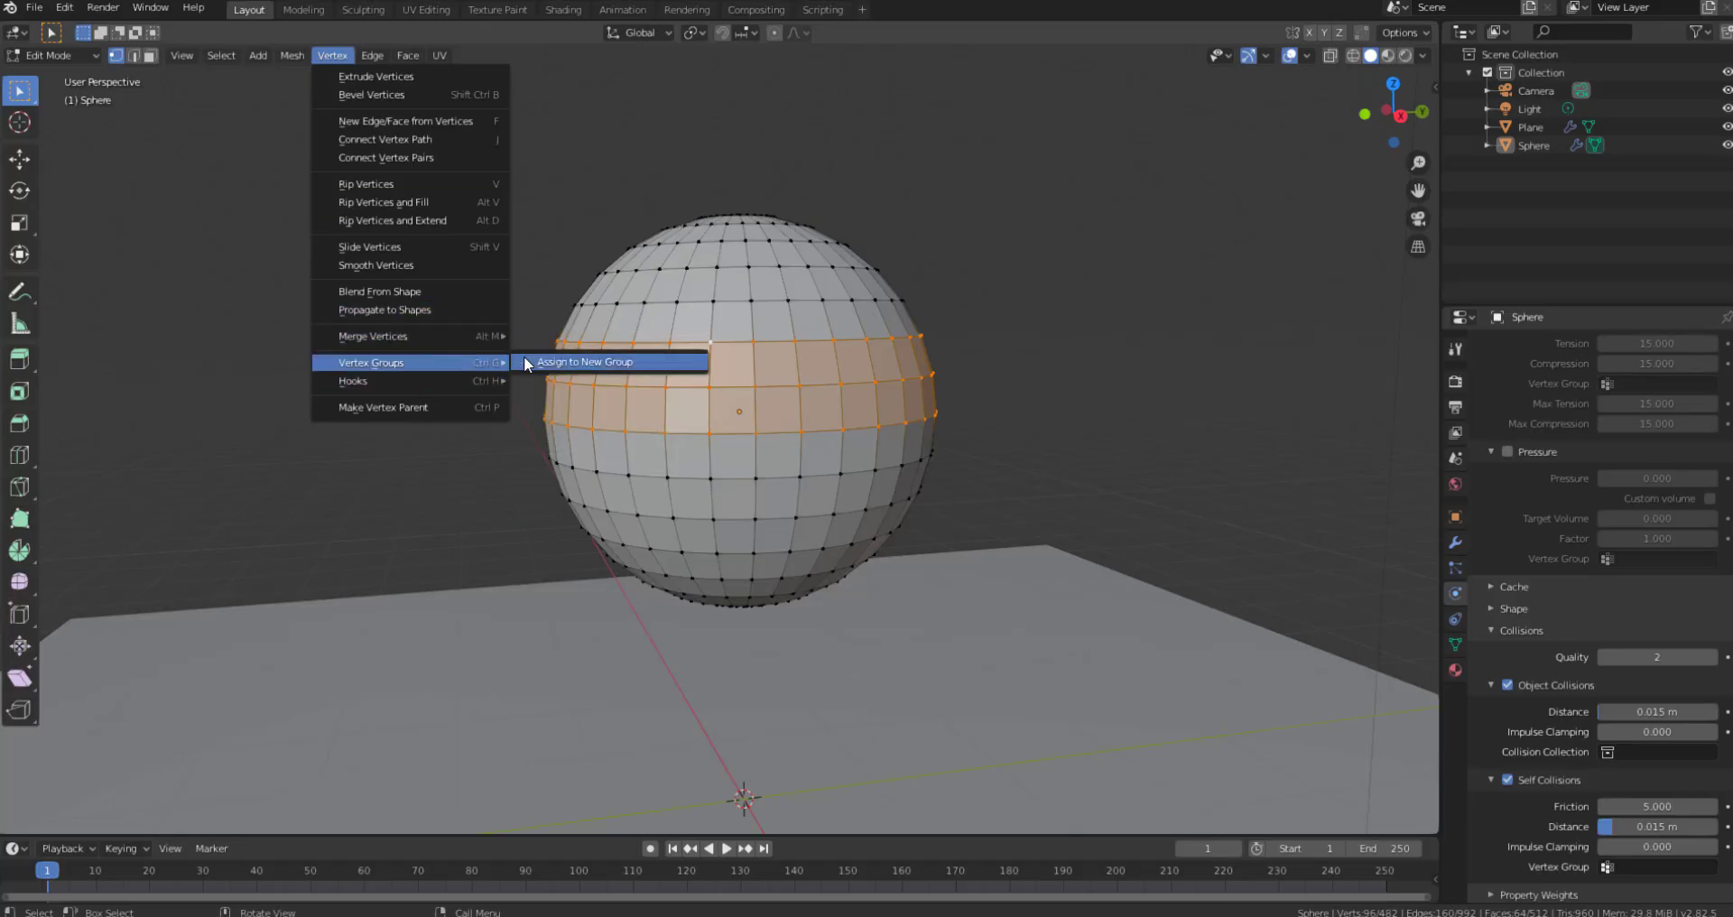
click(540, 361)
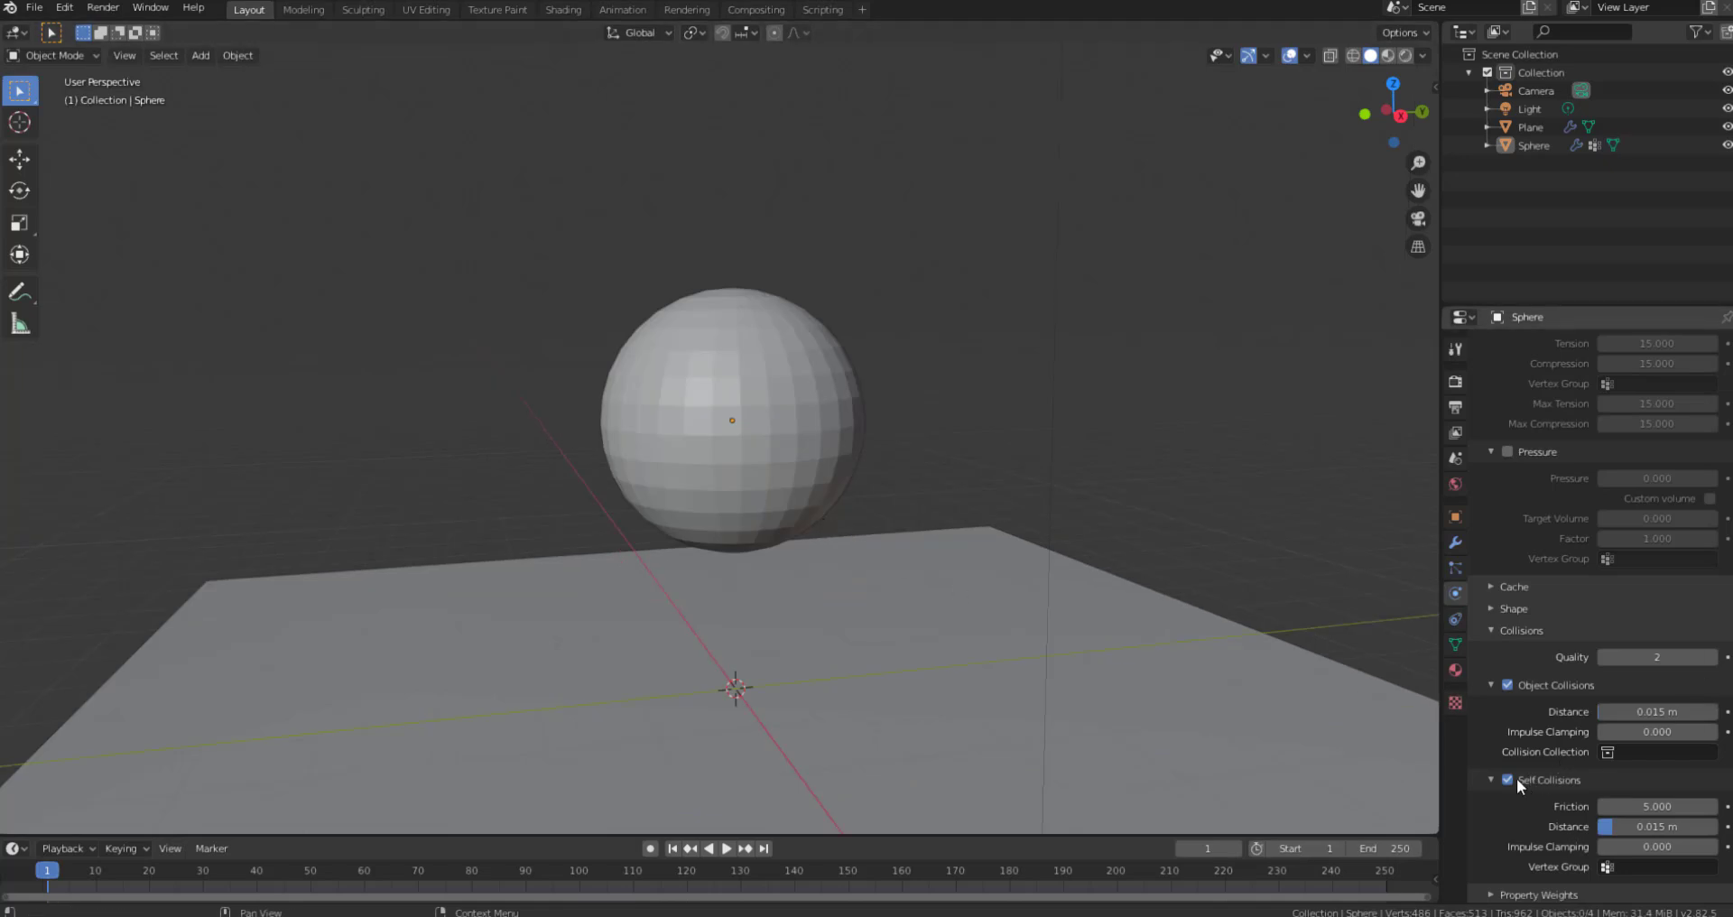
Collapse Collisions, play the fall without pressure, then rewind to frame 1
click(1484, 630)
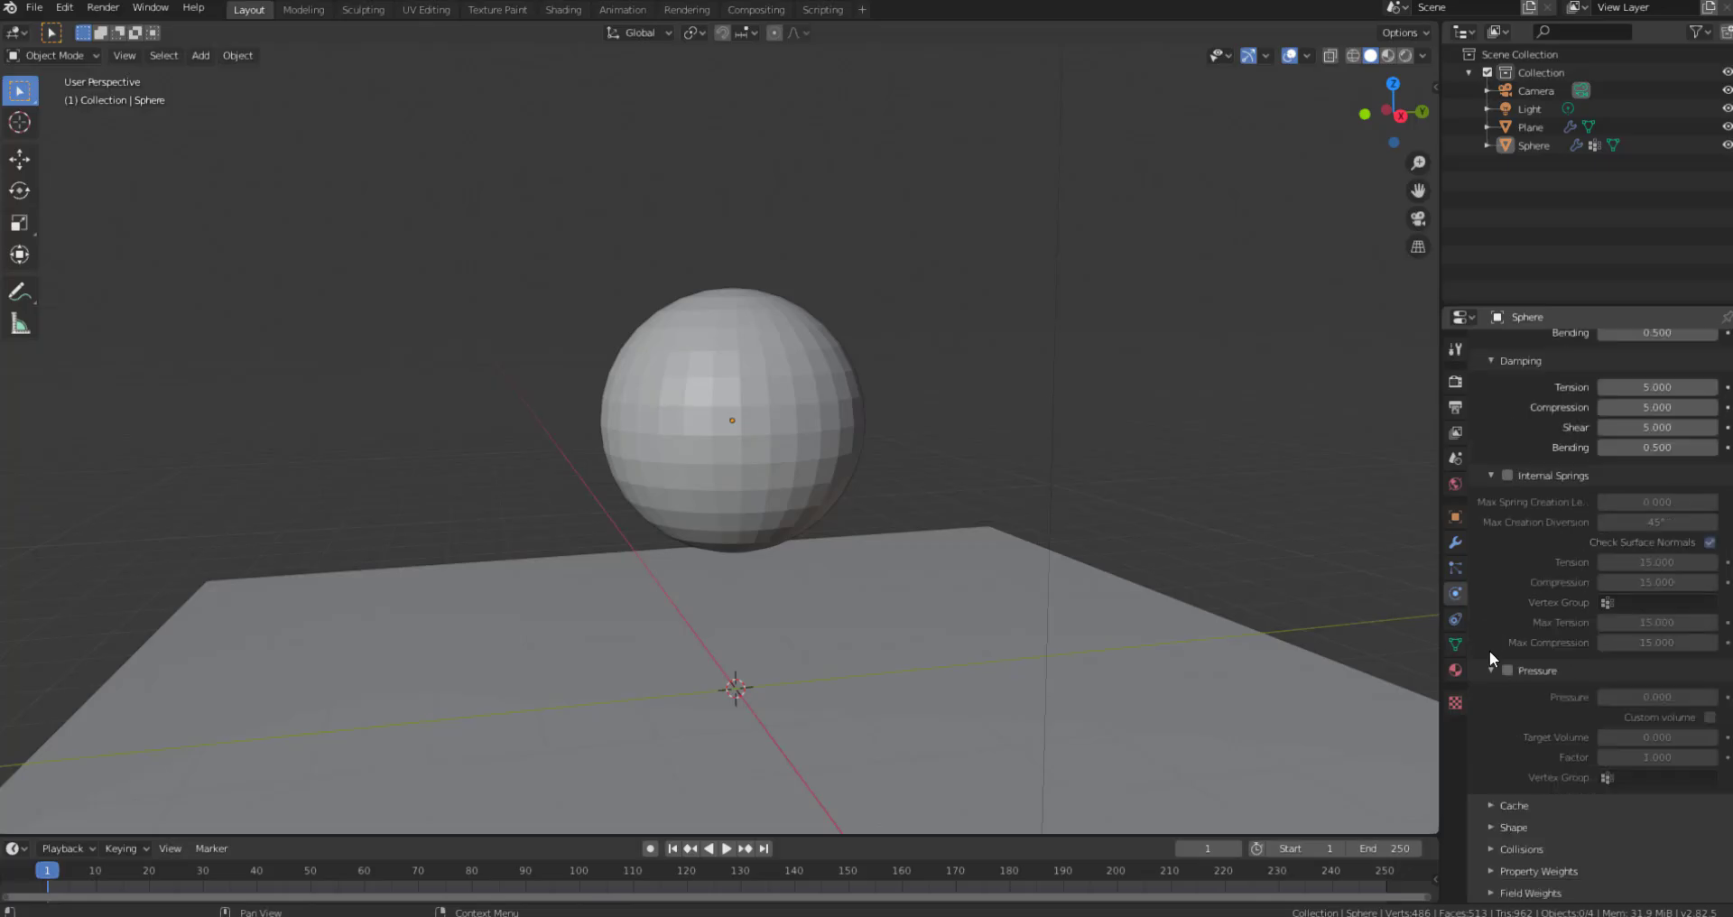
scroll(1503, 686, up, 1)
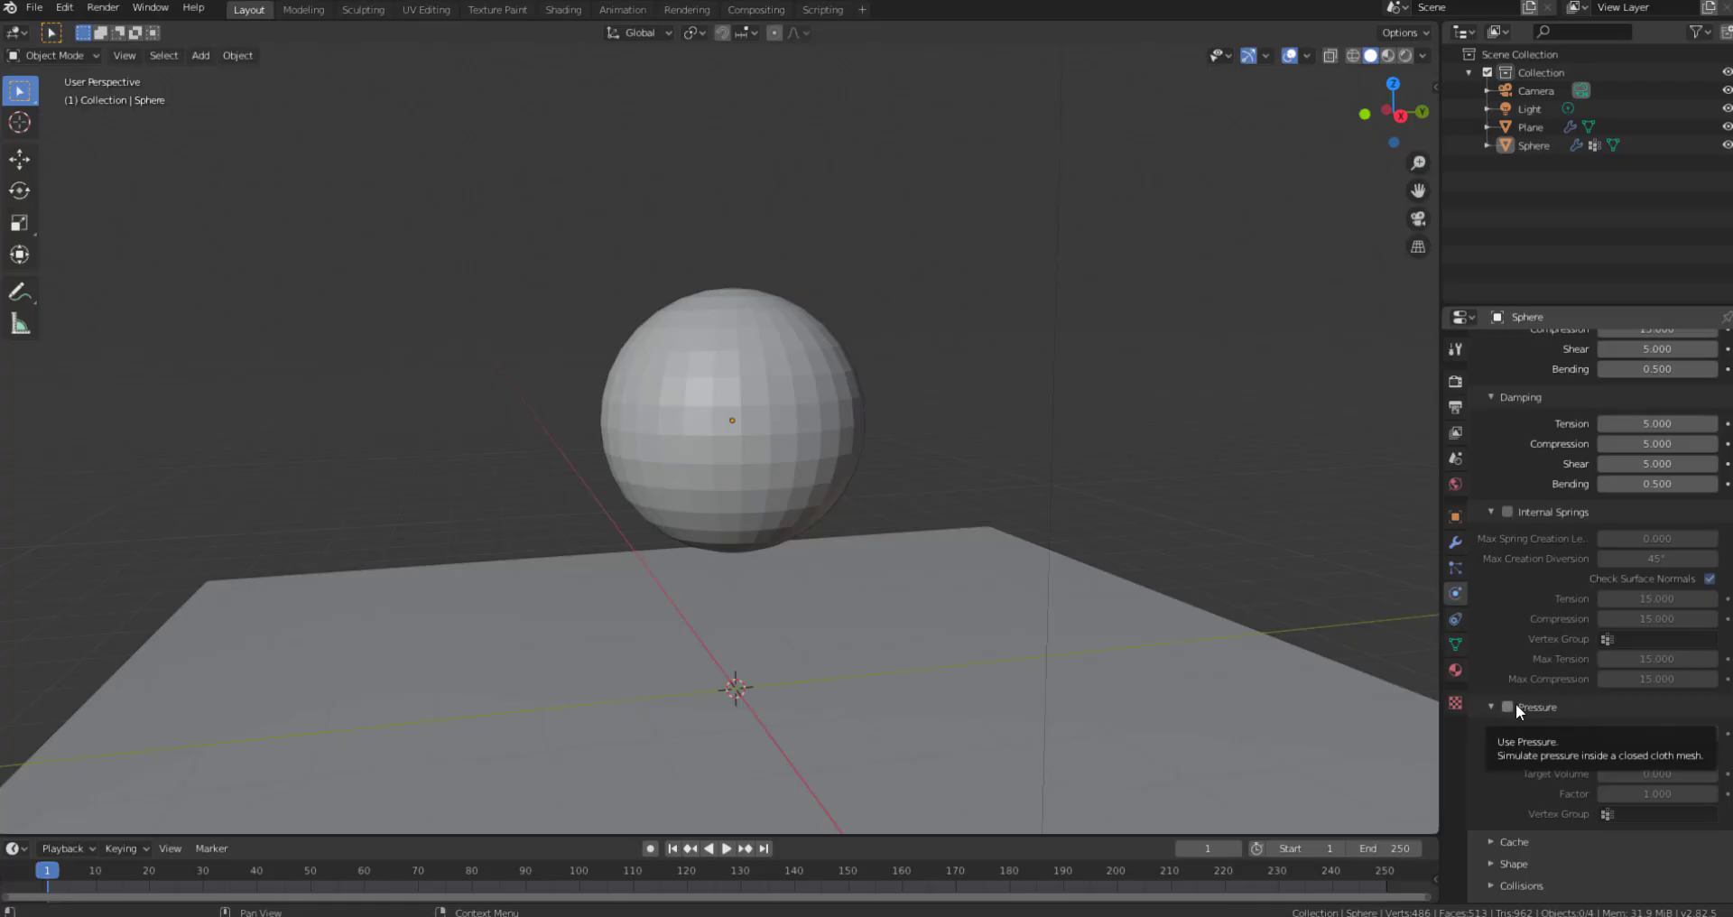
click(1509, 707)
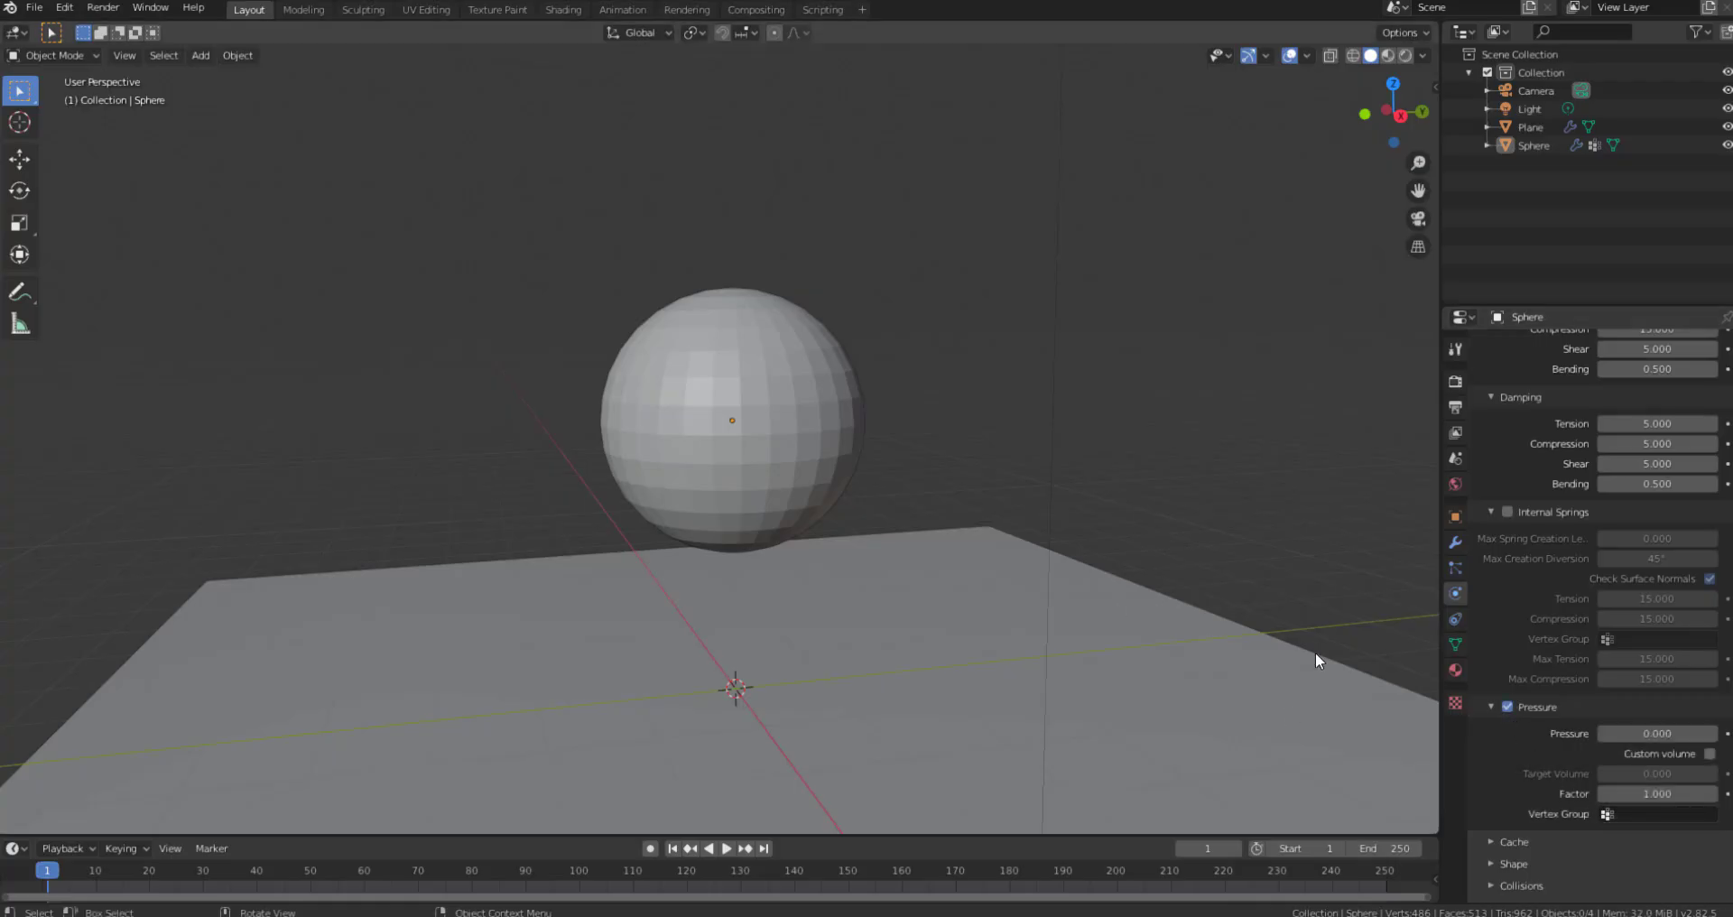
click(1525, 707)
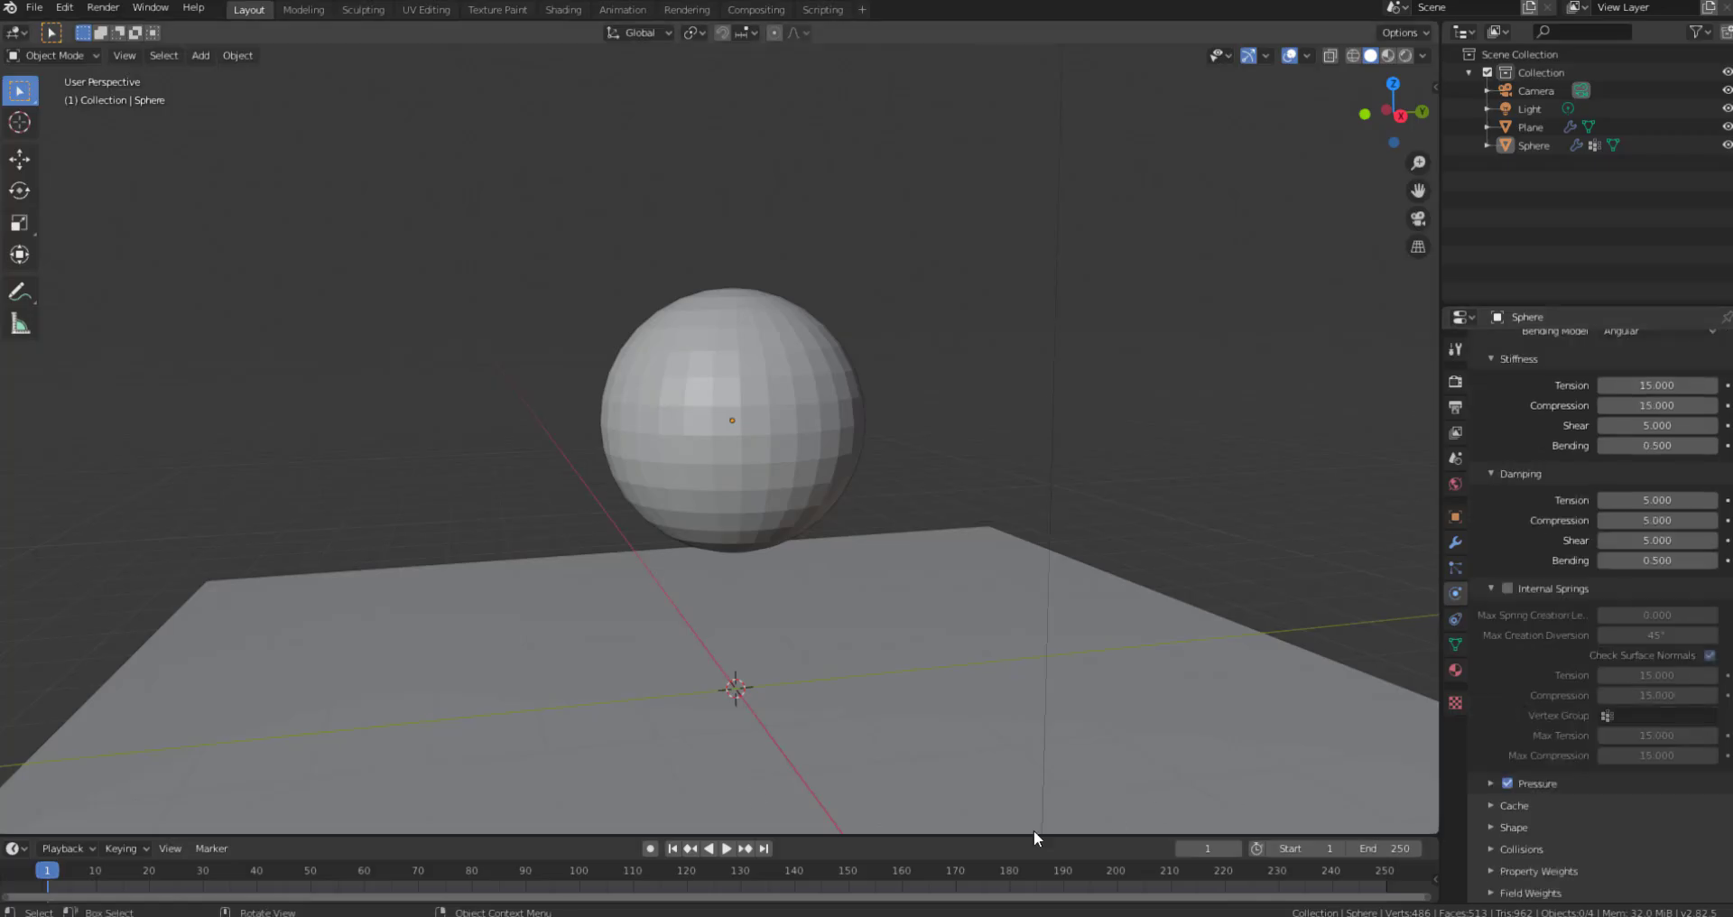
click(727, 848)
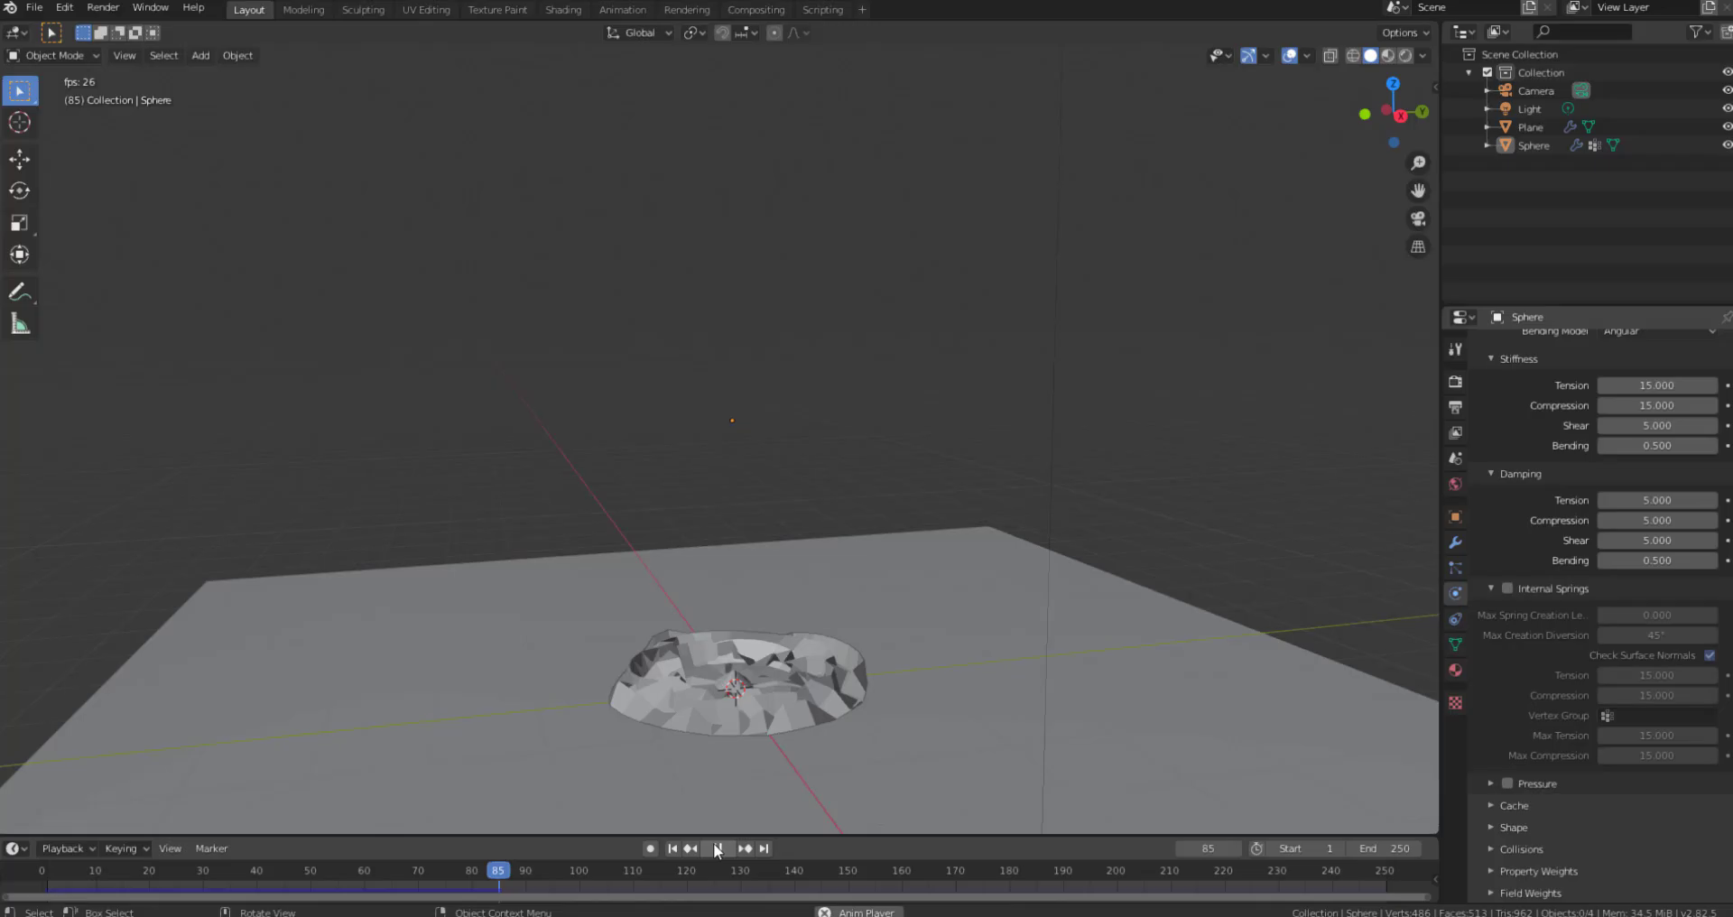
click(717, 848)
click(672, 849)
Enable cloth Pressure and replay the fall, leaving a flattened dome
click(1521, 784)
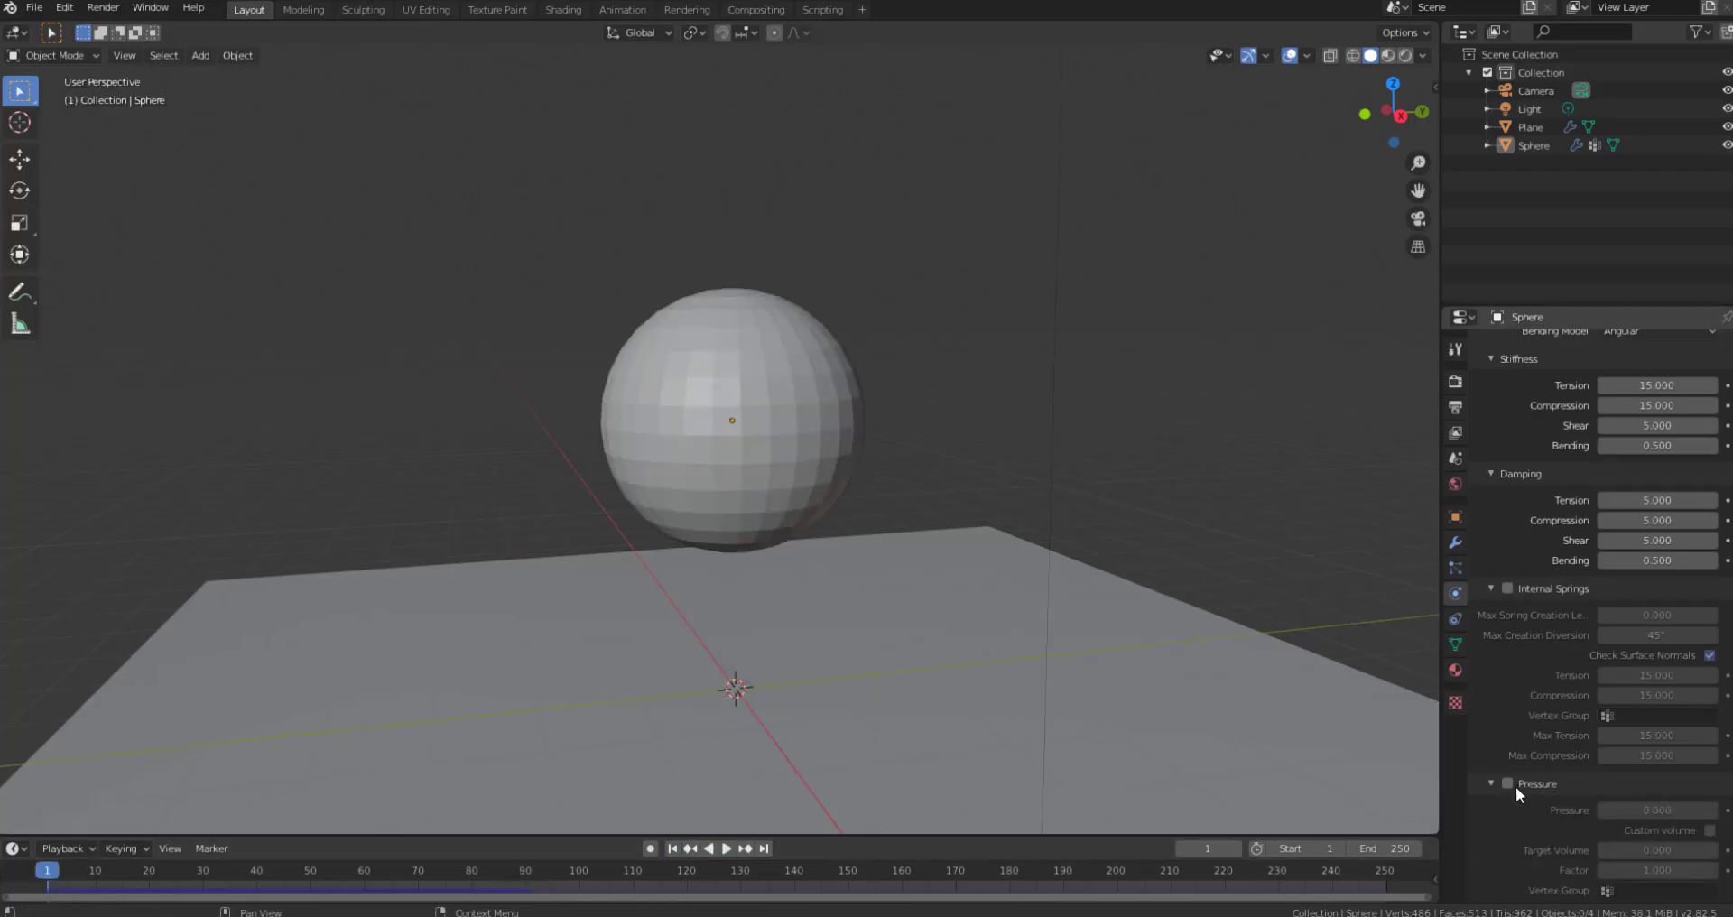
click(1508, 784)
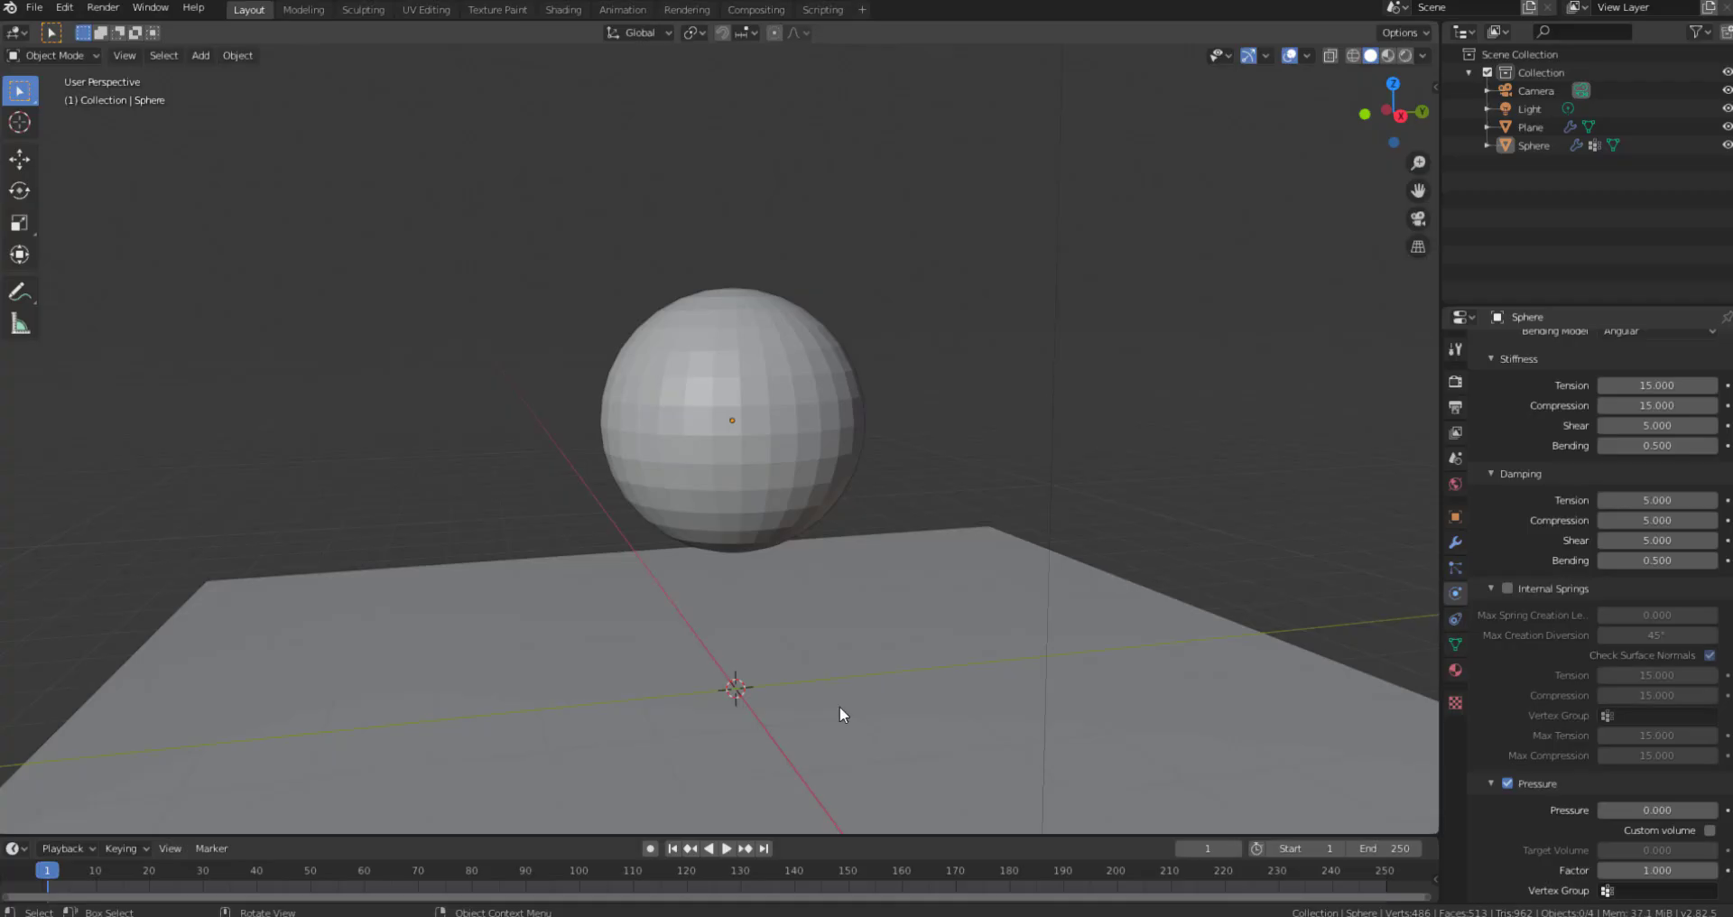
click(728, 849)
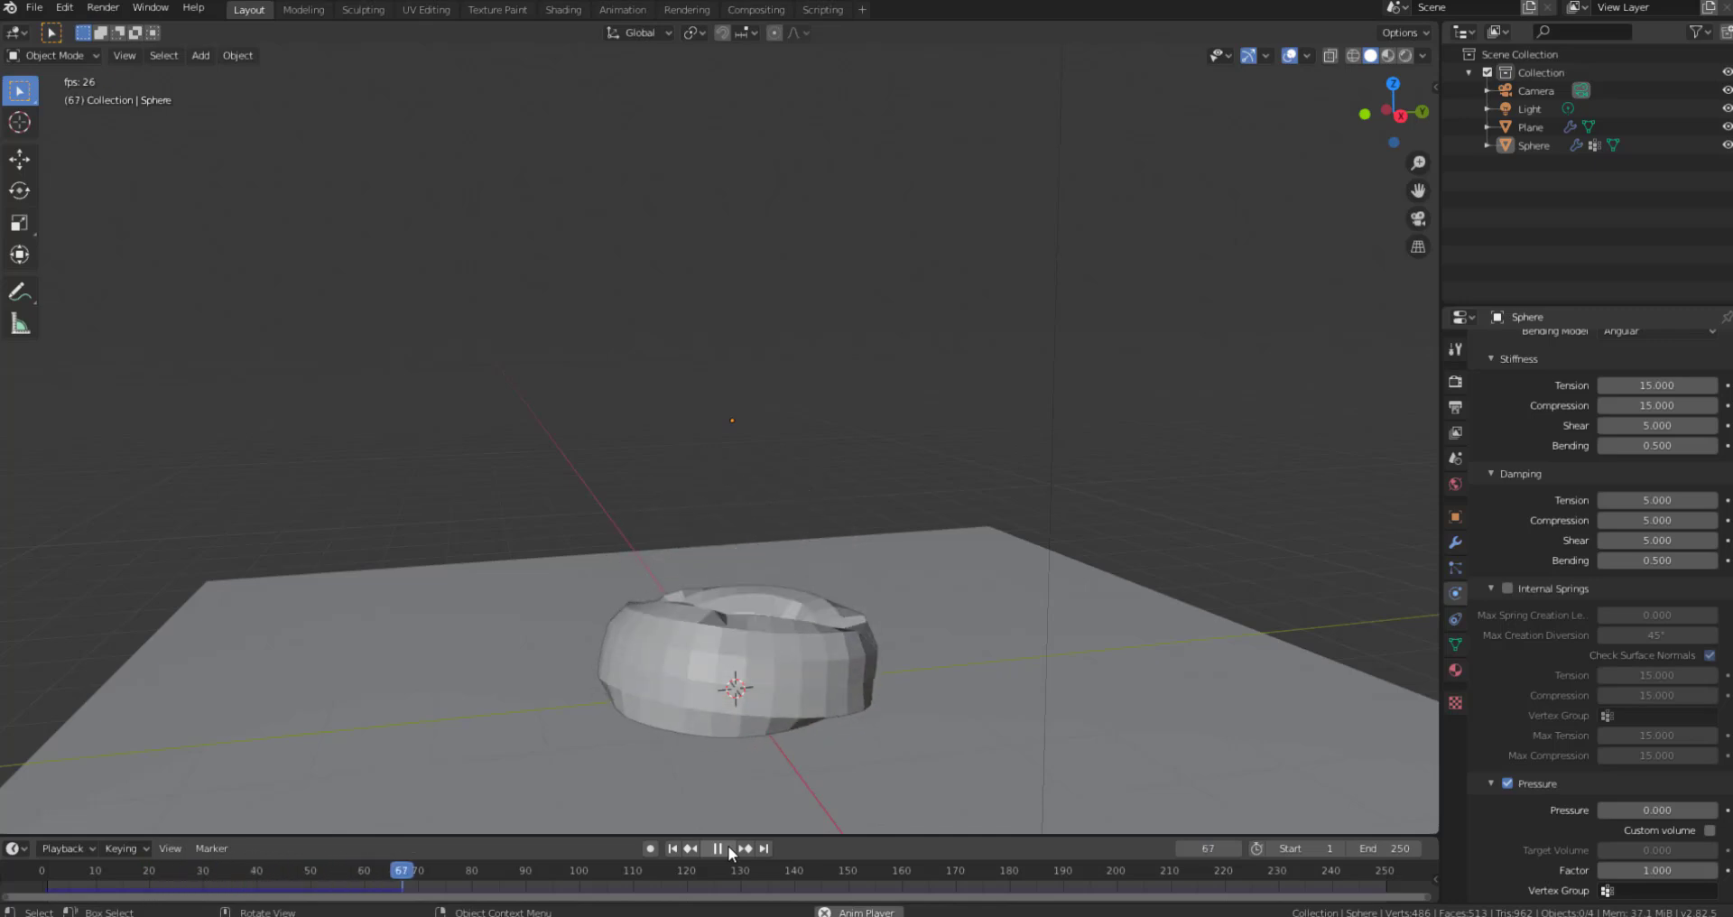
click(722, 850)
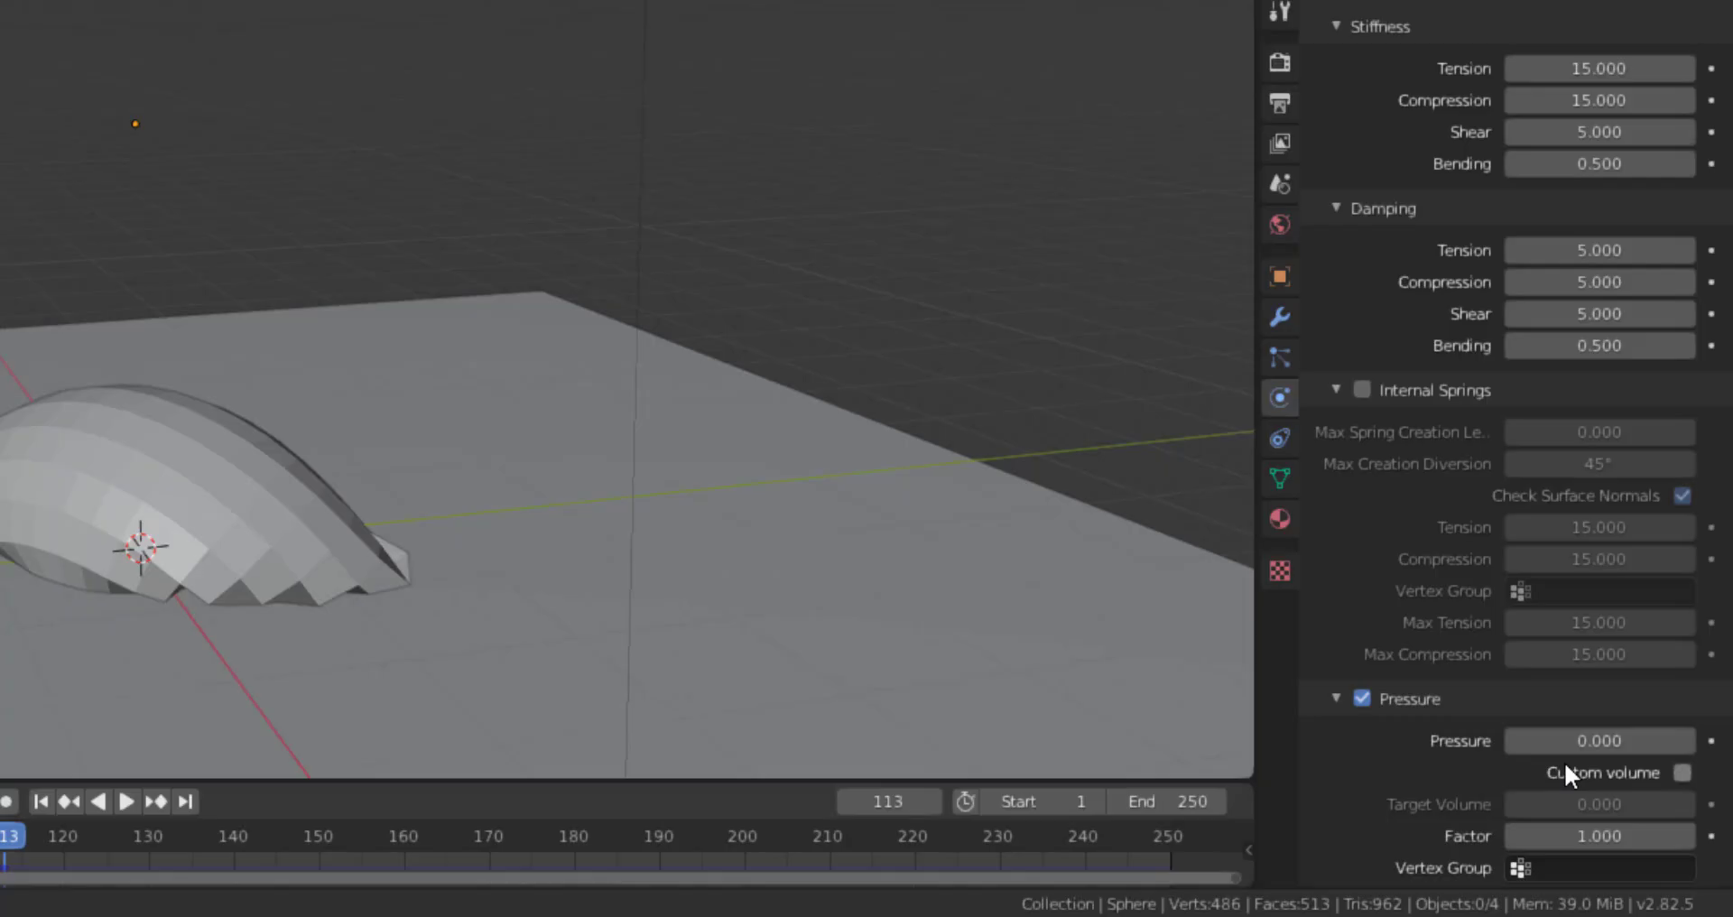
Set cloth Pressure to 2 and replay the fall from frame 1
click(40, 800)
click(1624, 740)
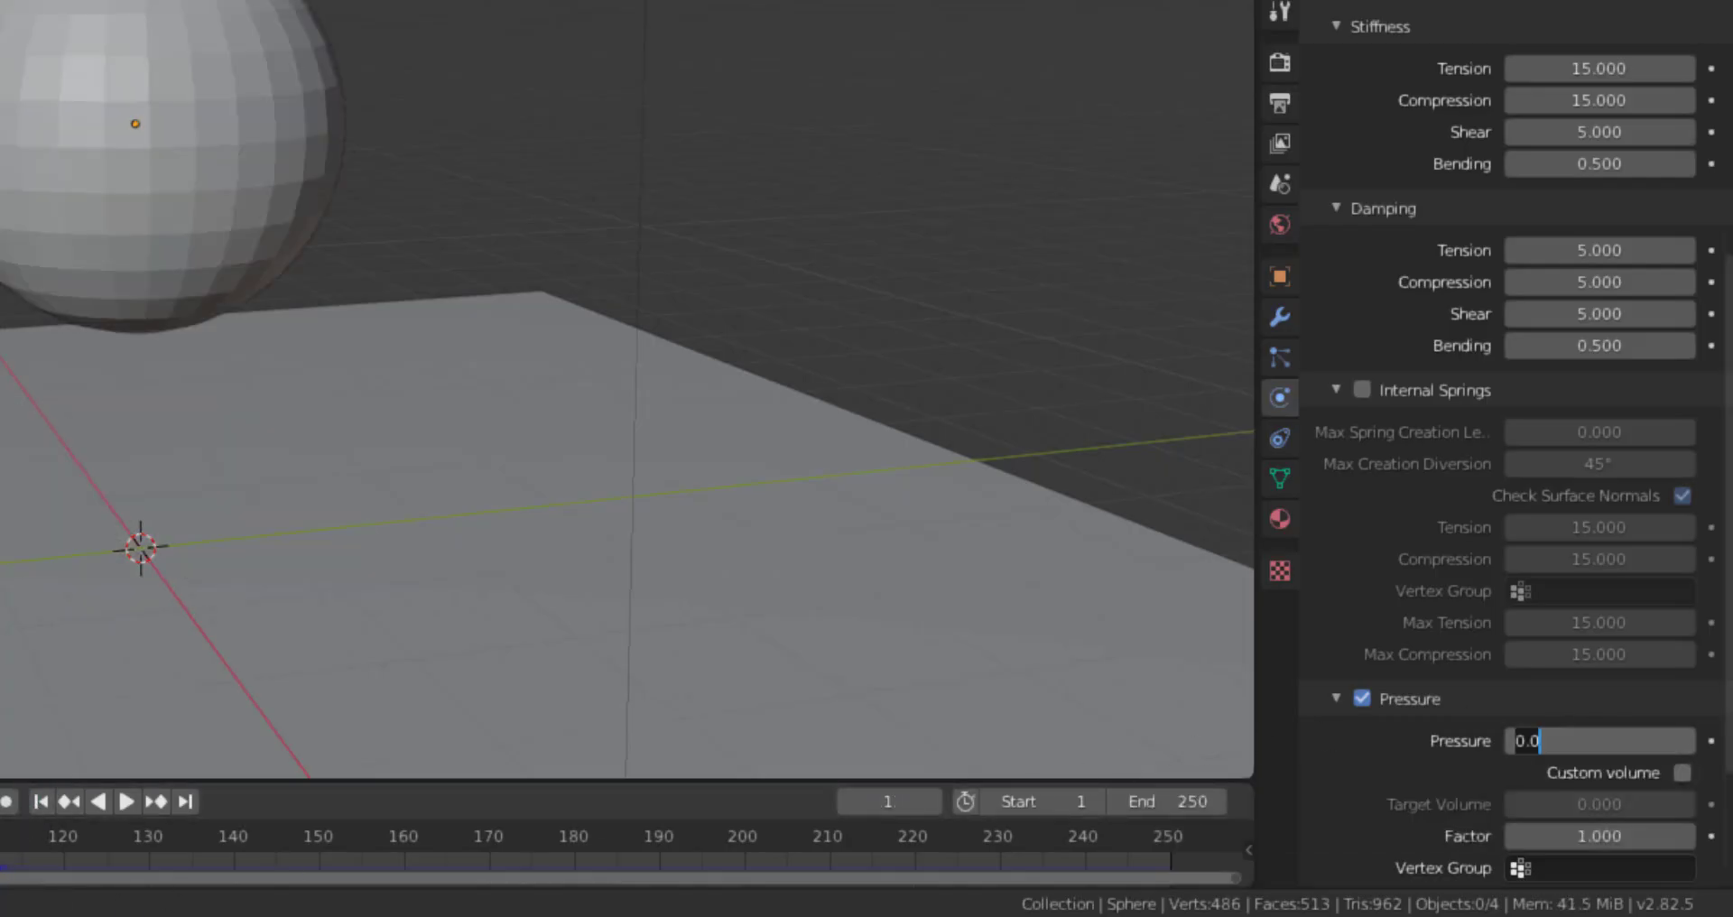
text(2)
key(Return)
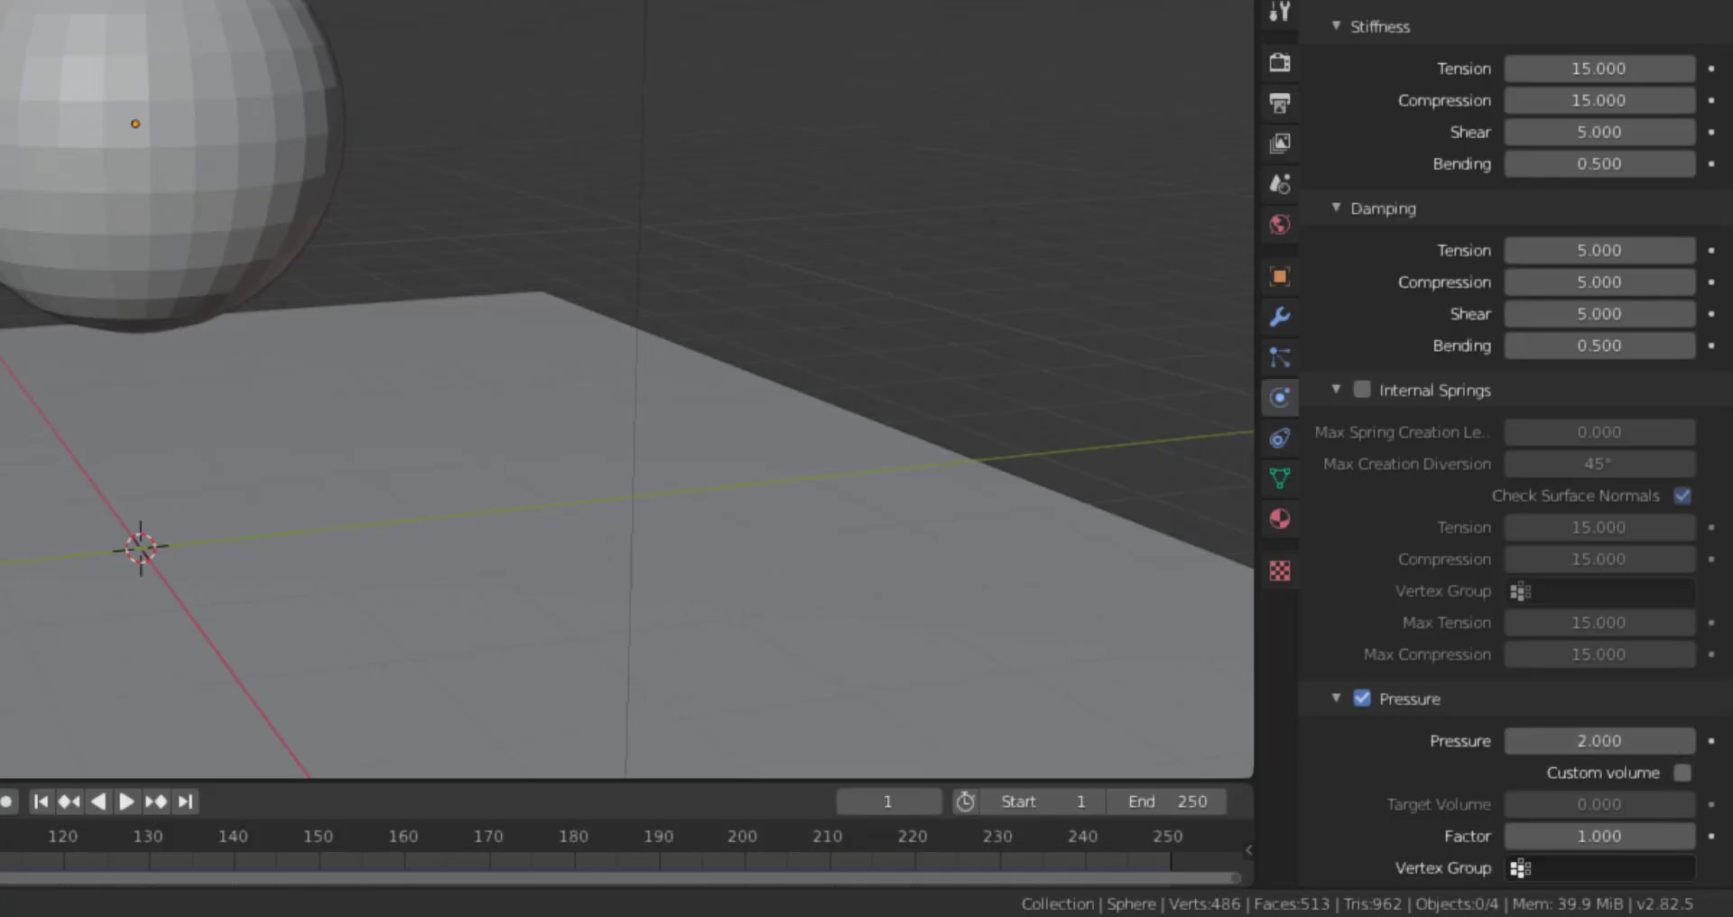
click(127, 800)
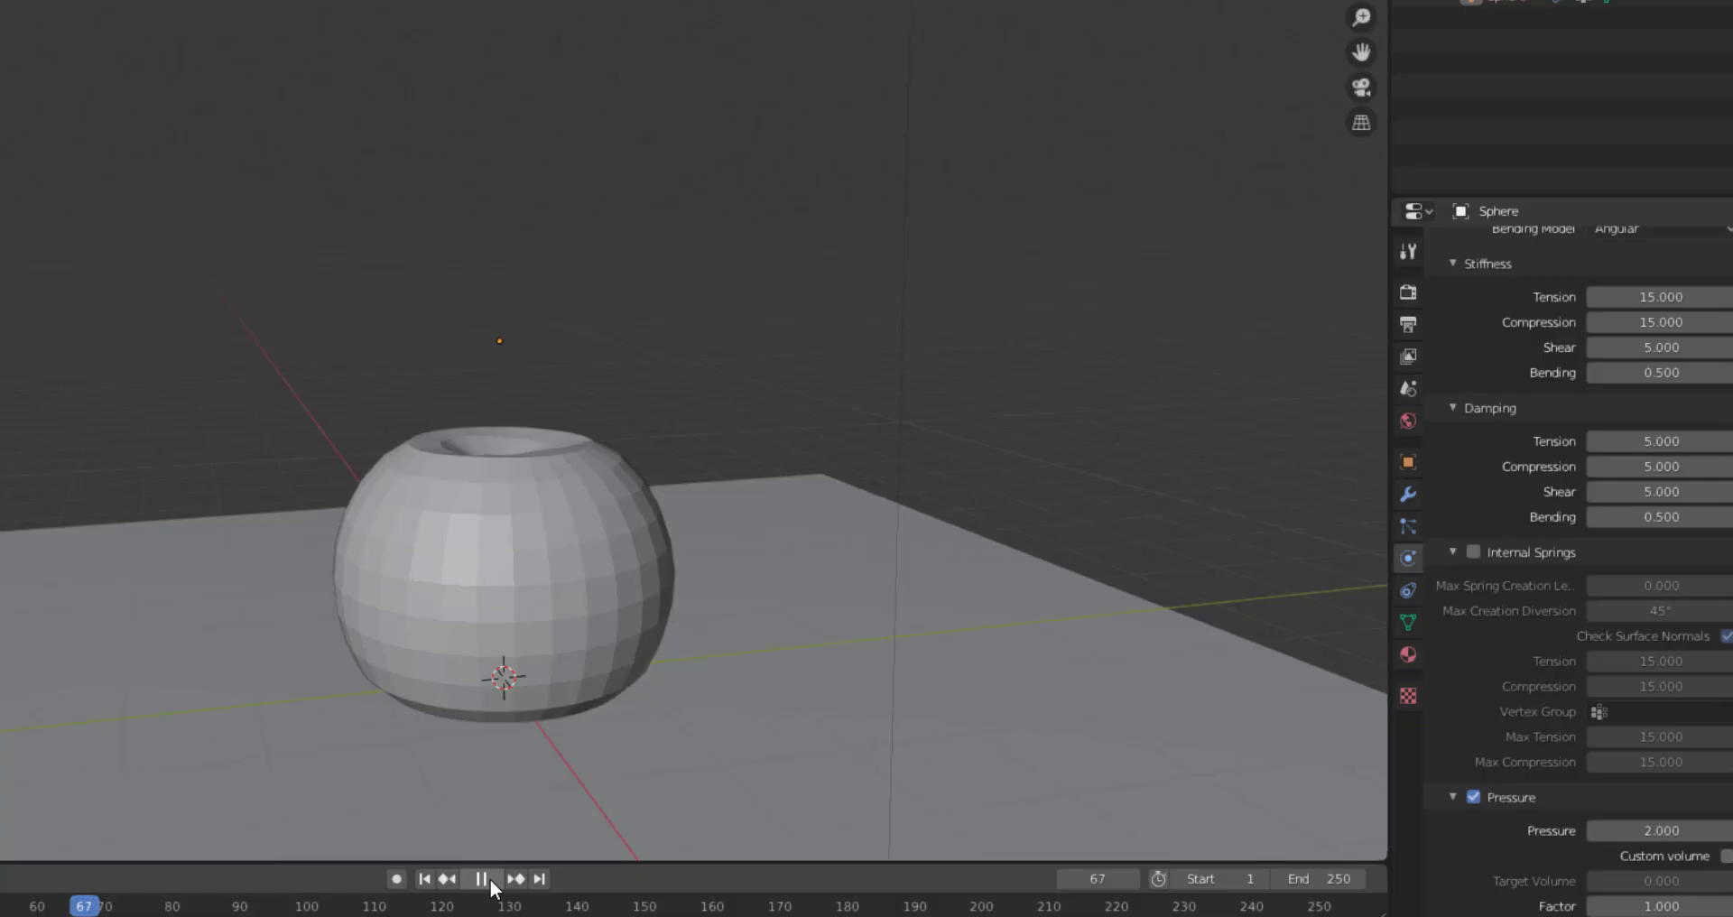
click(484, 880)
Rewind and set cloth Pressure to 10
click(425, 878)
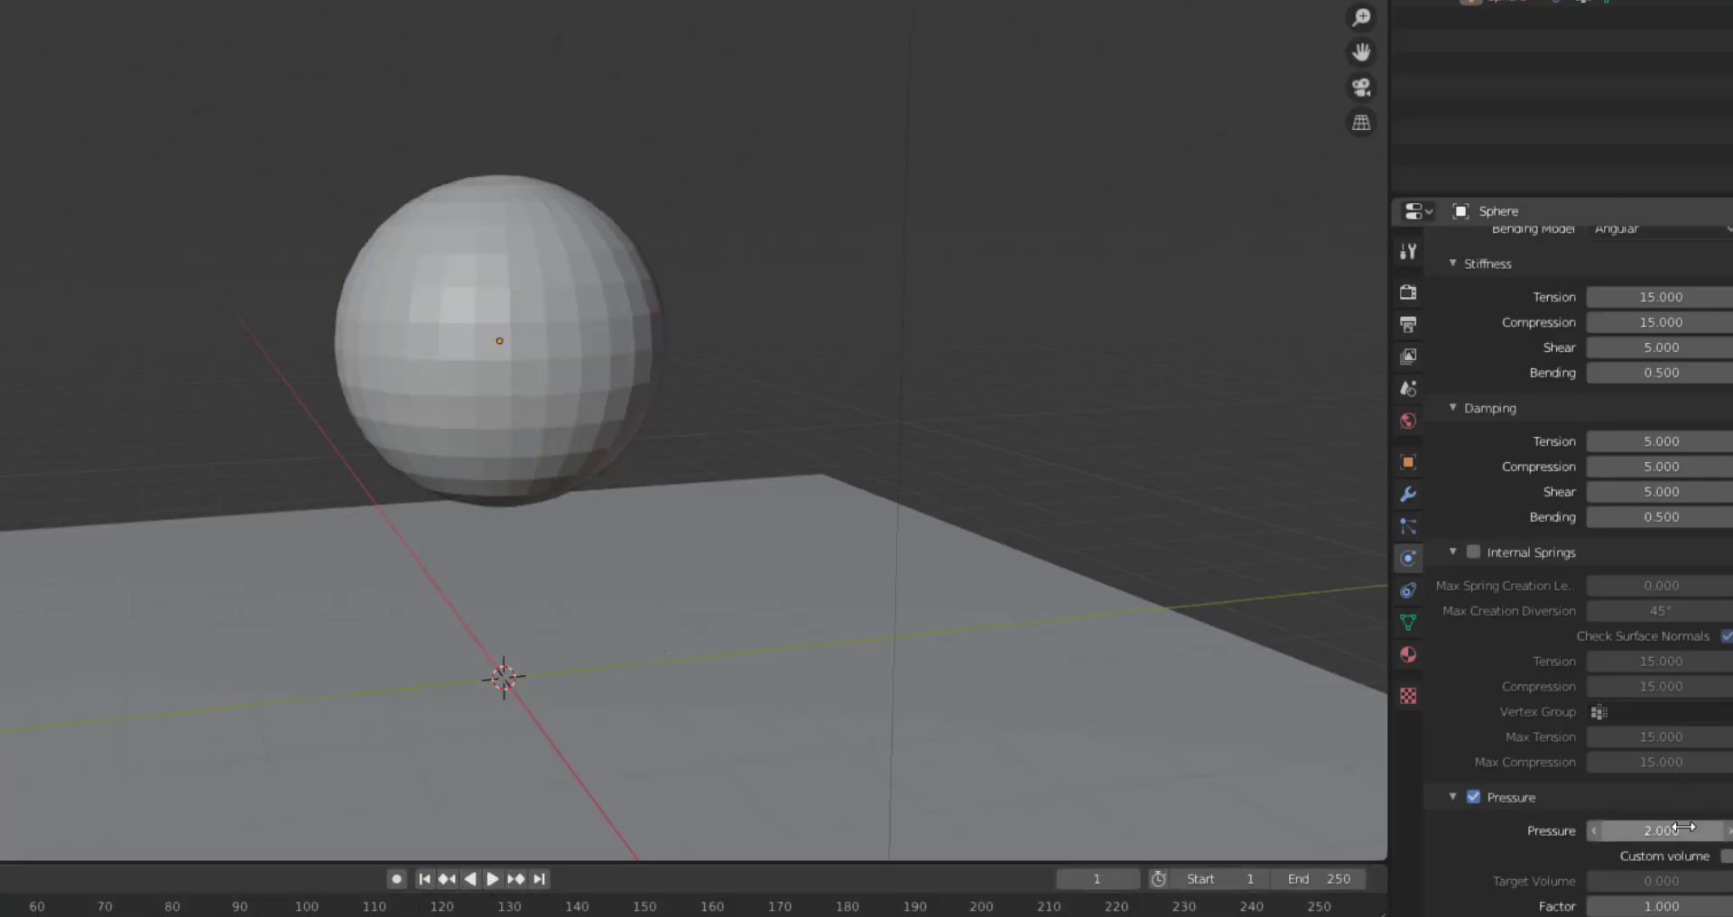
click(1683, 827)
key(Return)
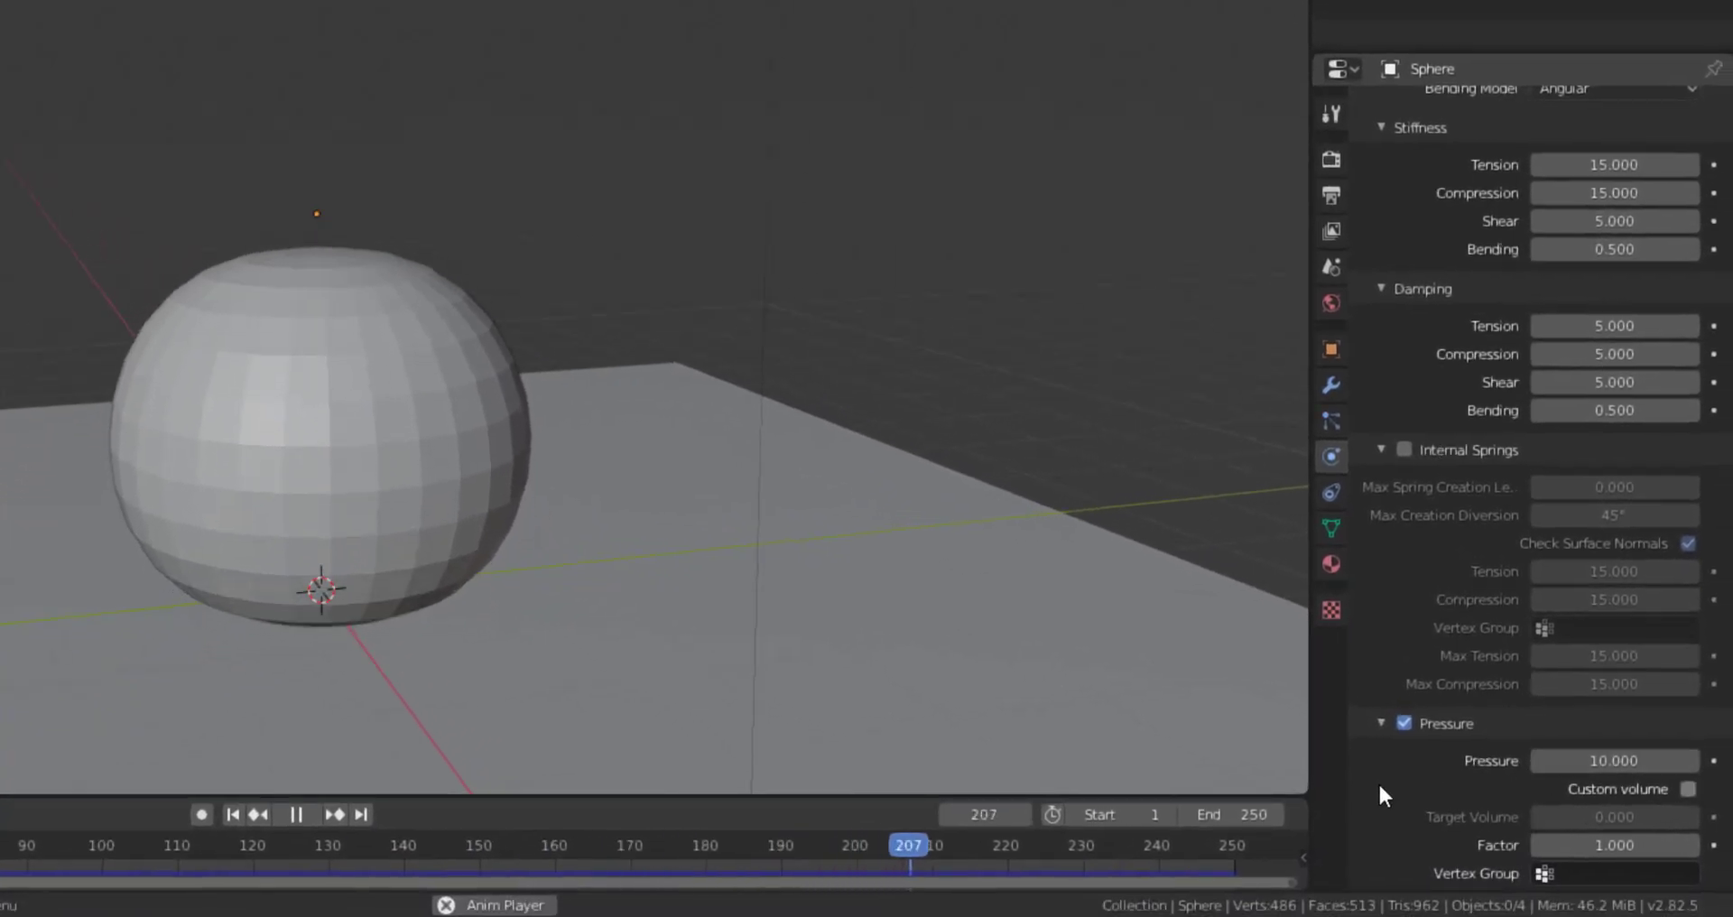
Set the pressure Factor to 2 and test the fall up to frame 100
scroll(1427, 778, down, 3)
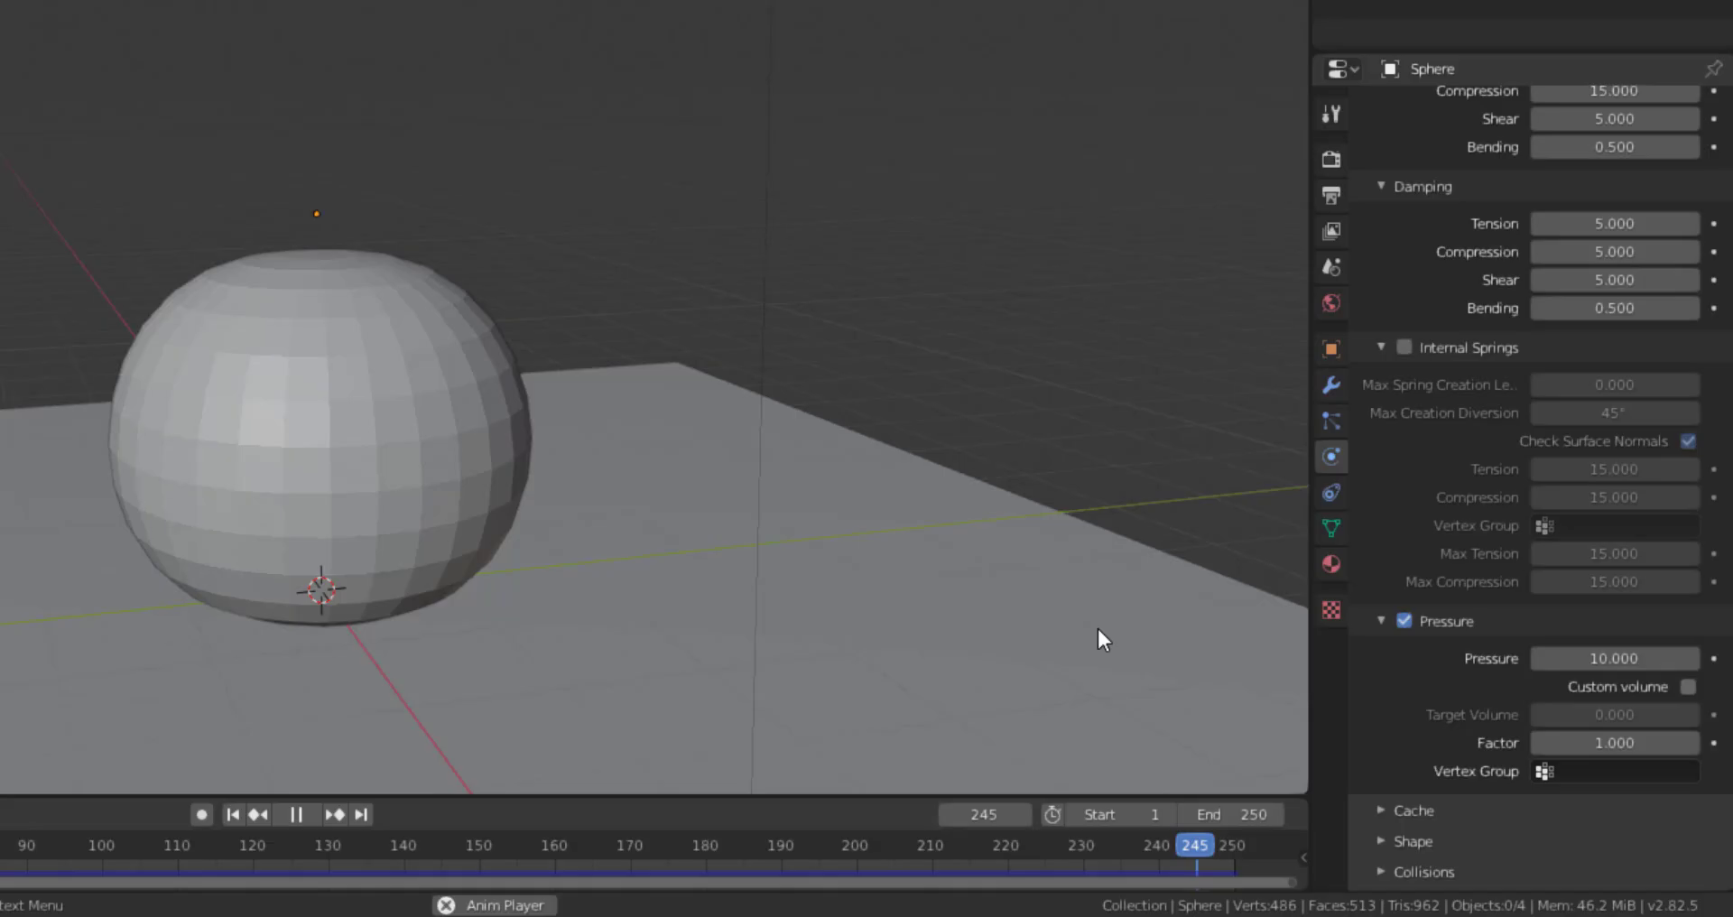
click(1600, 740)
text(1.0)
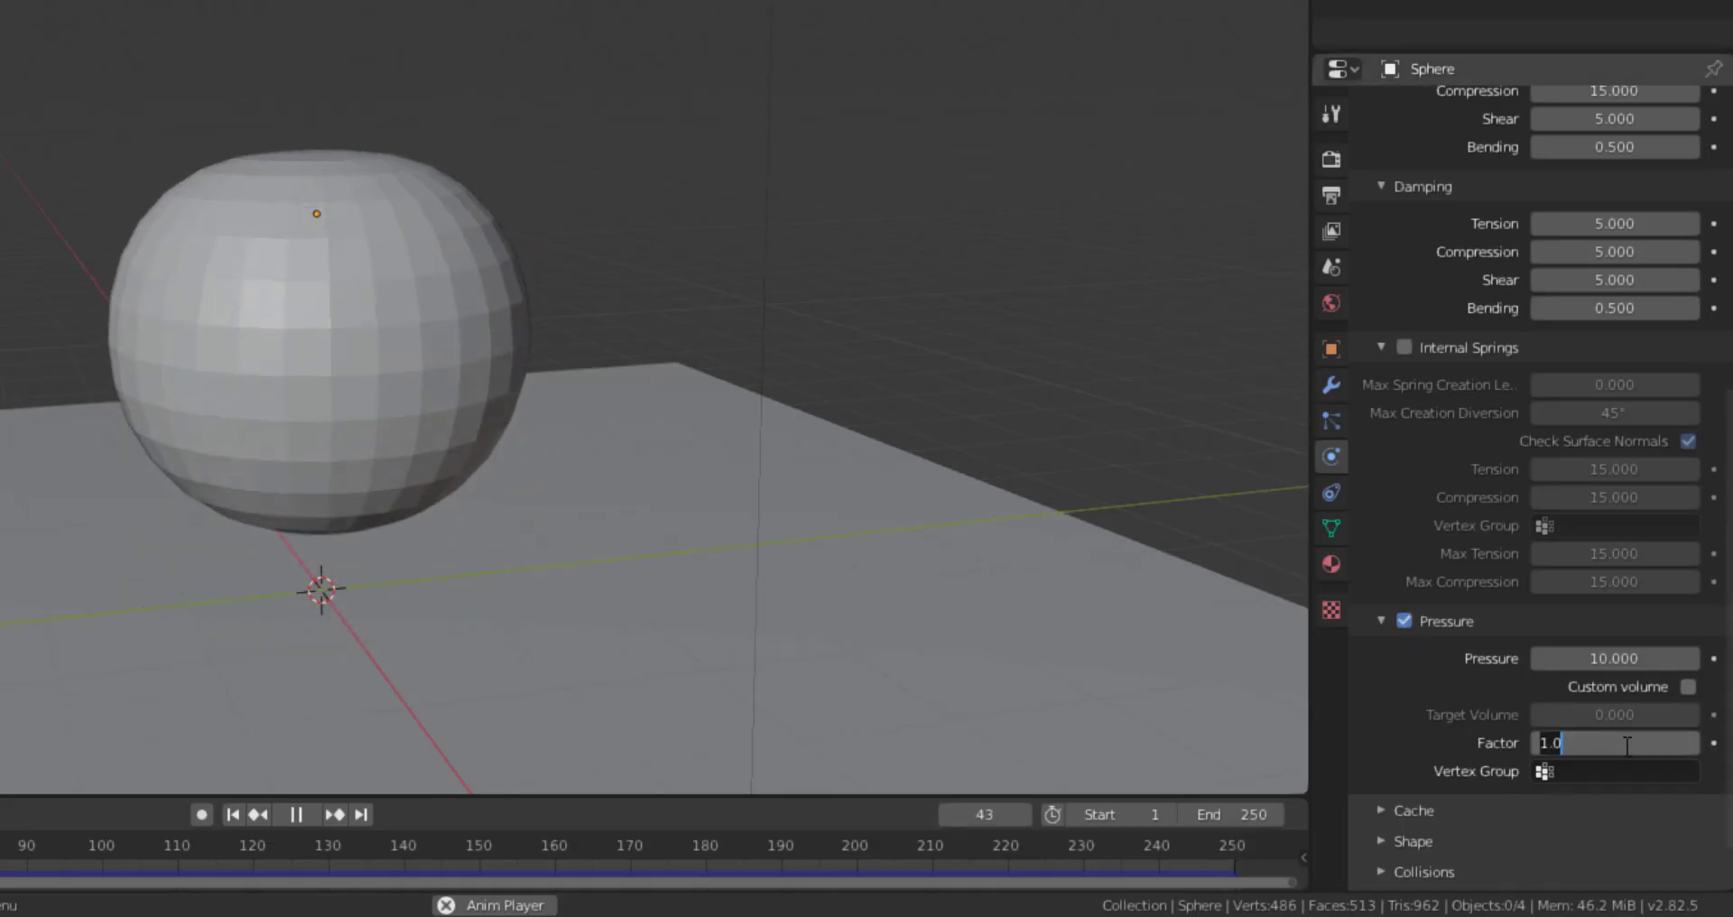
key(Return)
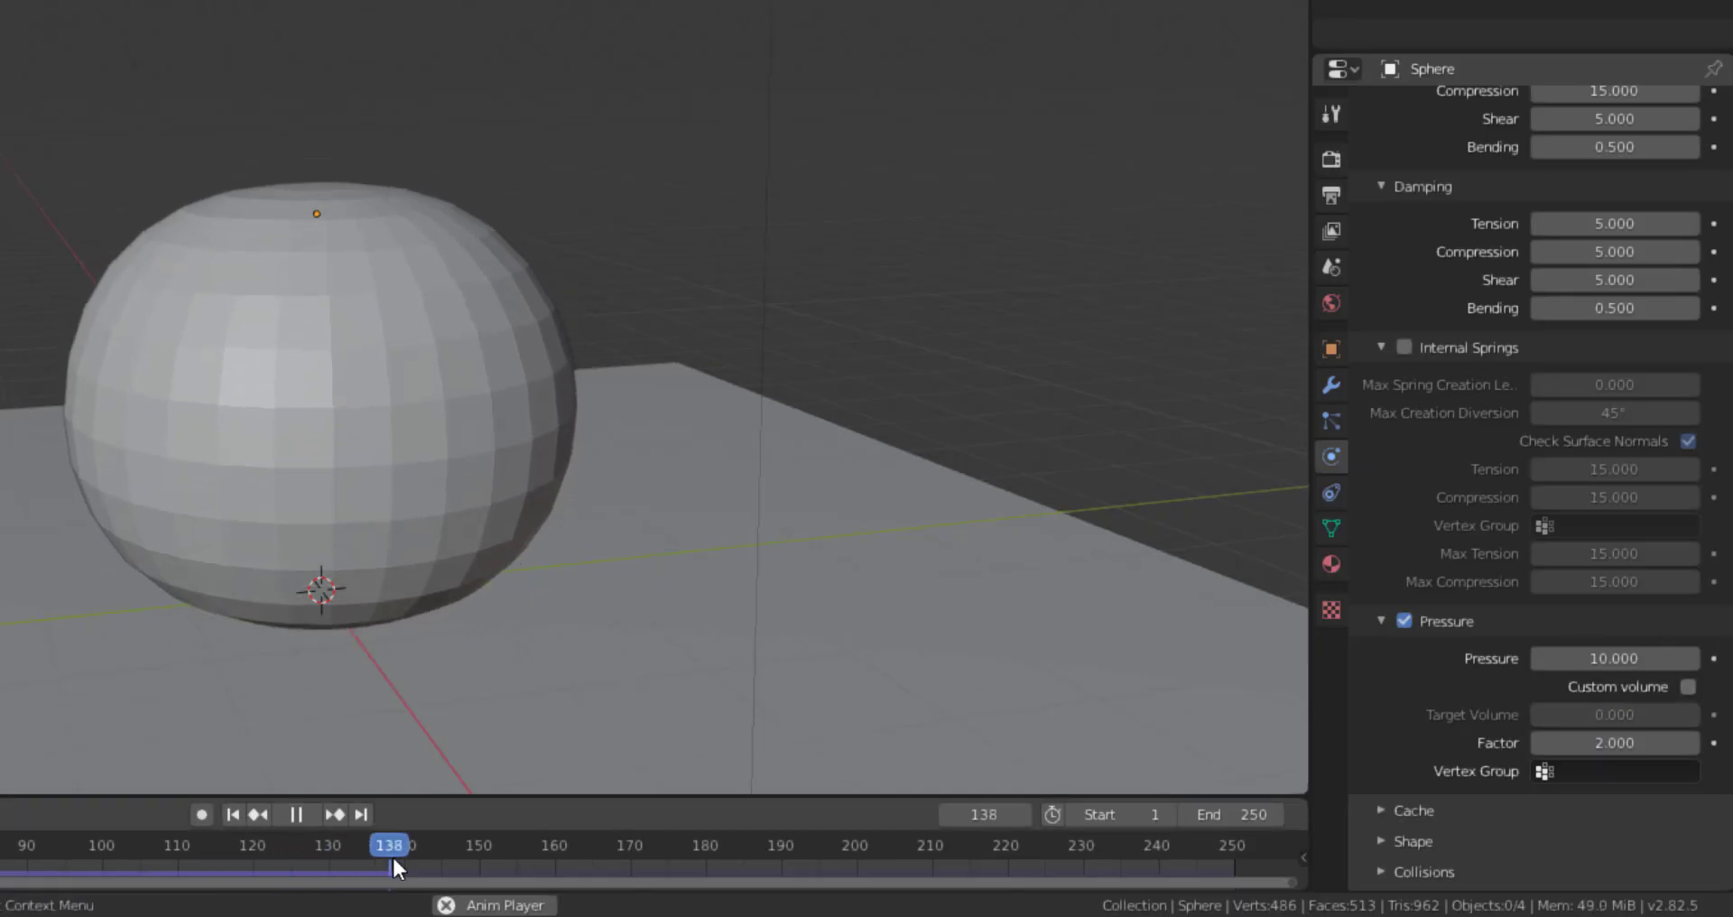
click(295, 814)
click(236, 812)
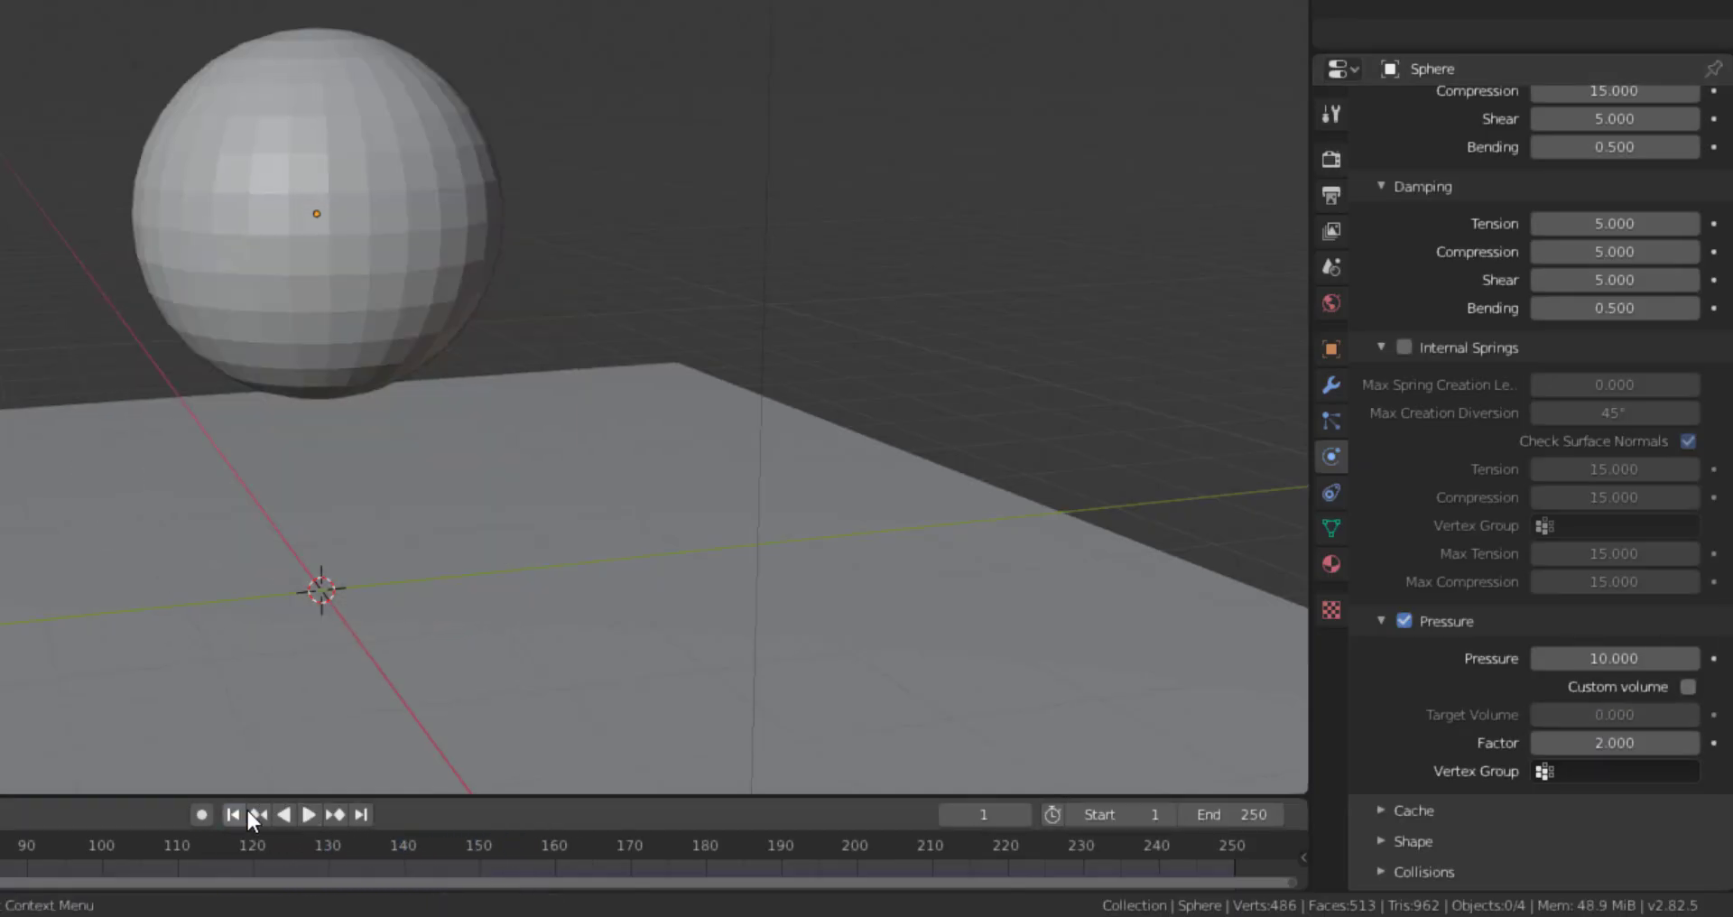
click(311, 815)
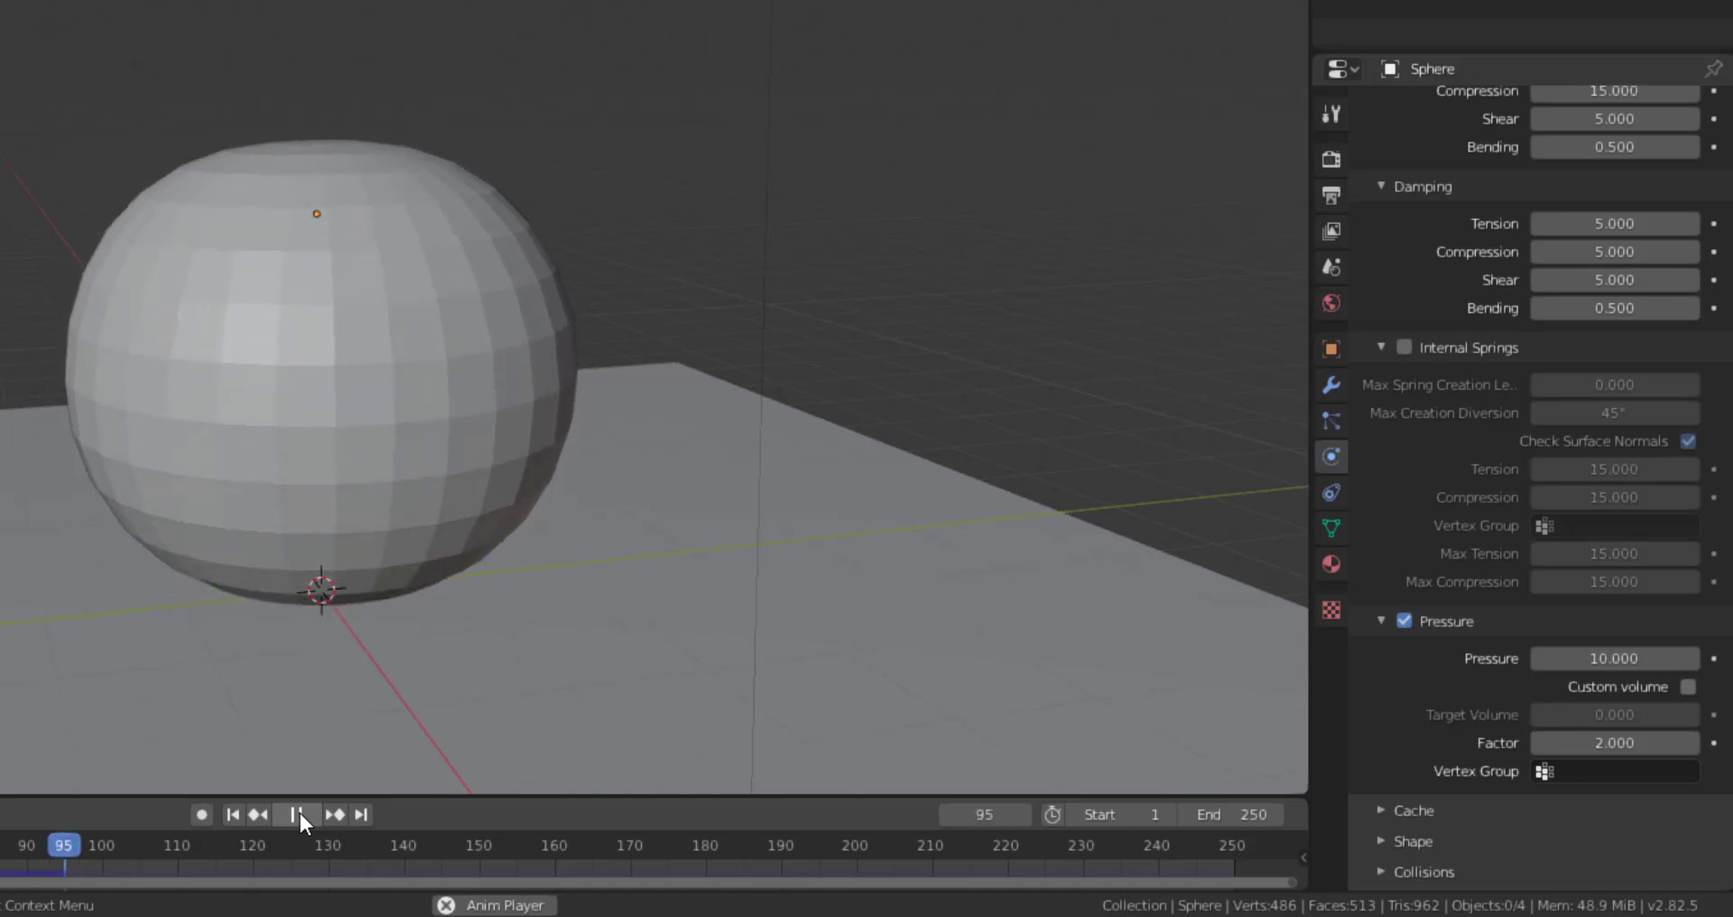
click(299, 814)
click(232, 812)
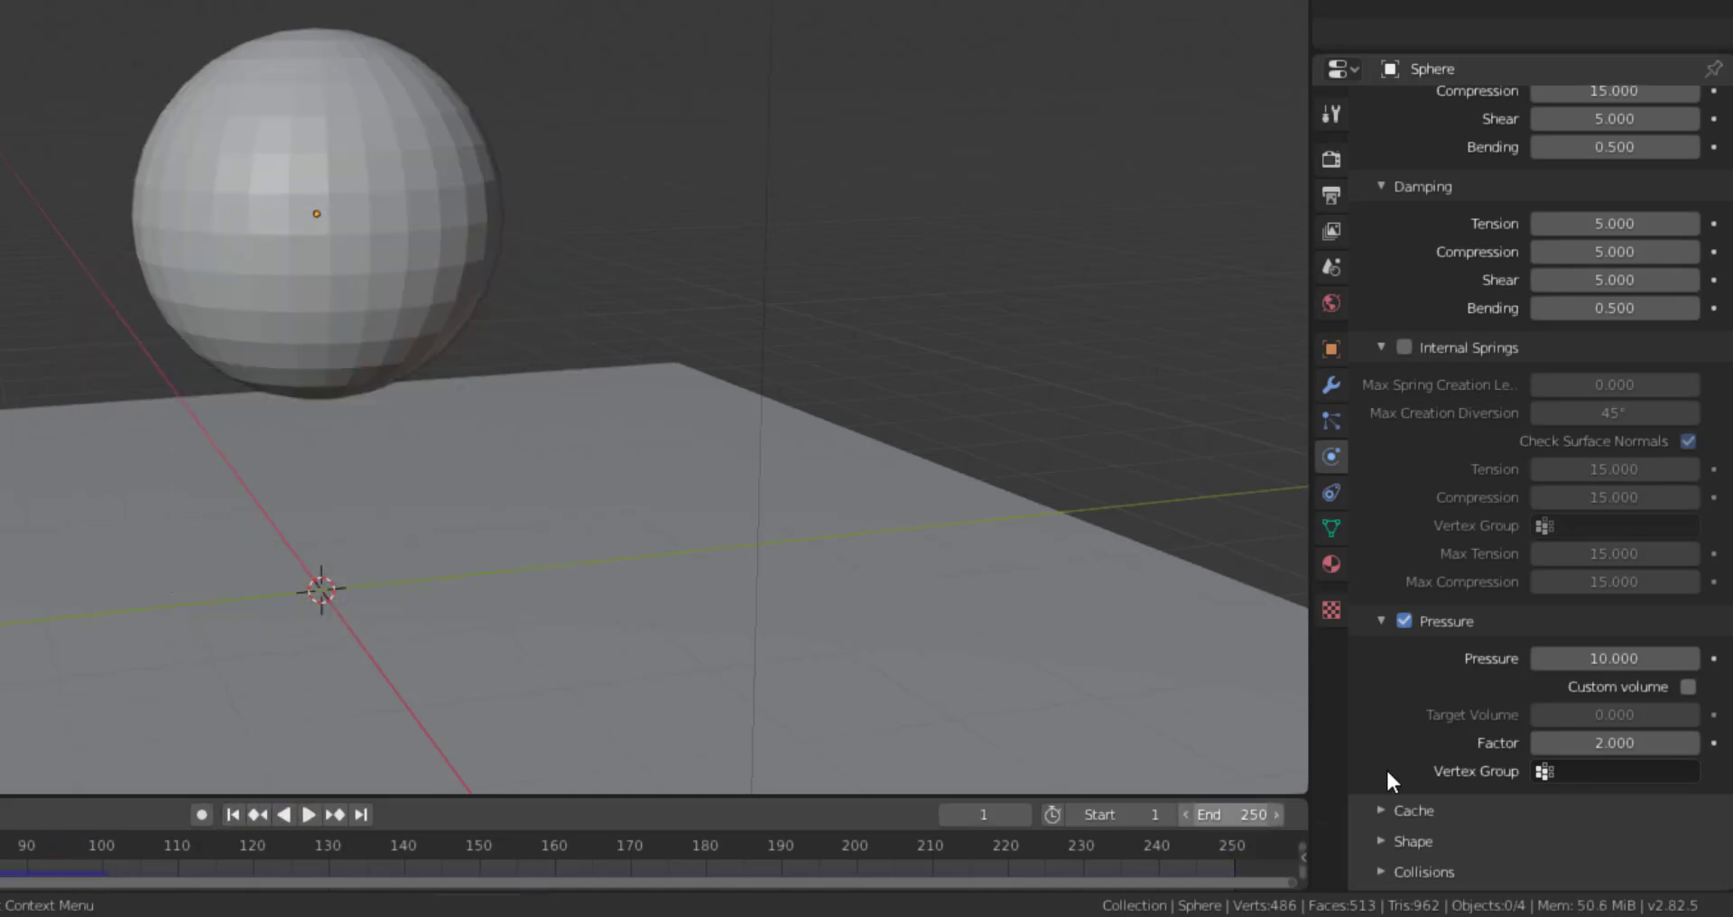
Set the pressure Factor to 4, replay the fall, and rewind to frame 1
click(1576, 742)
key(Return)
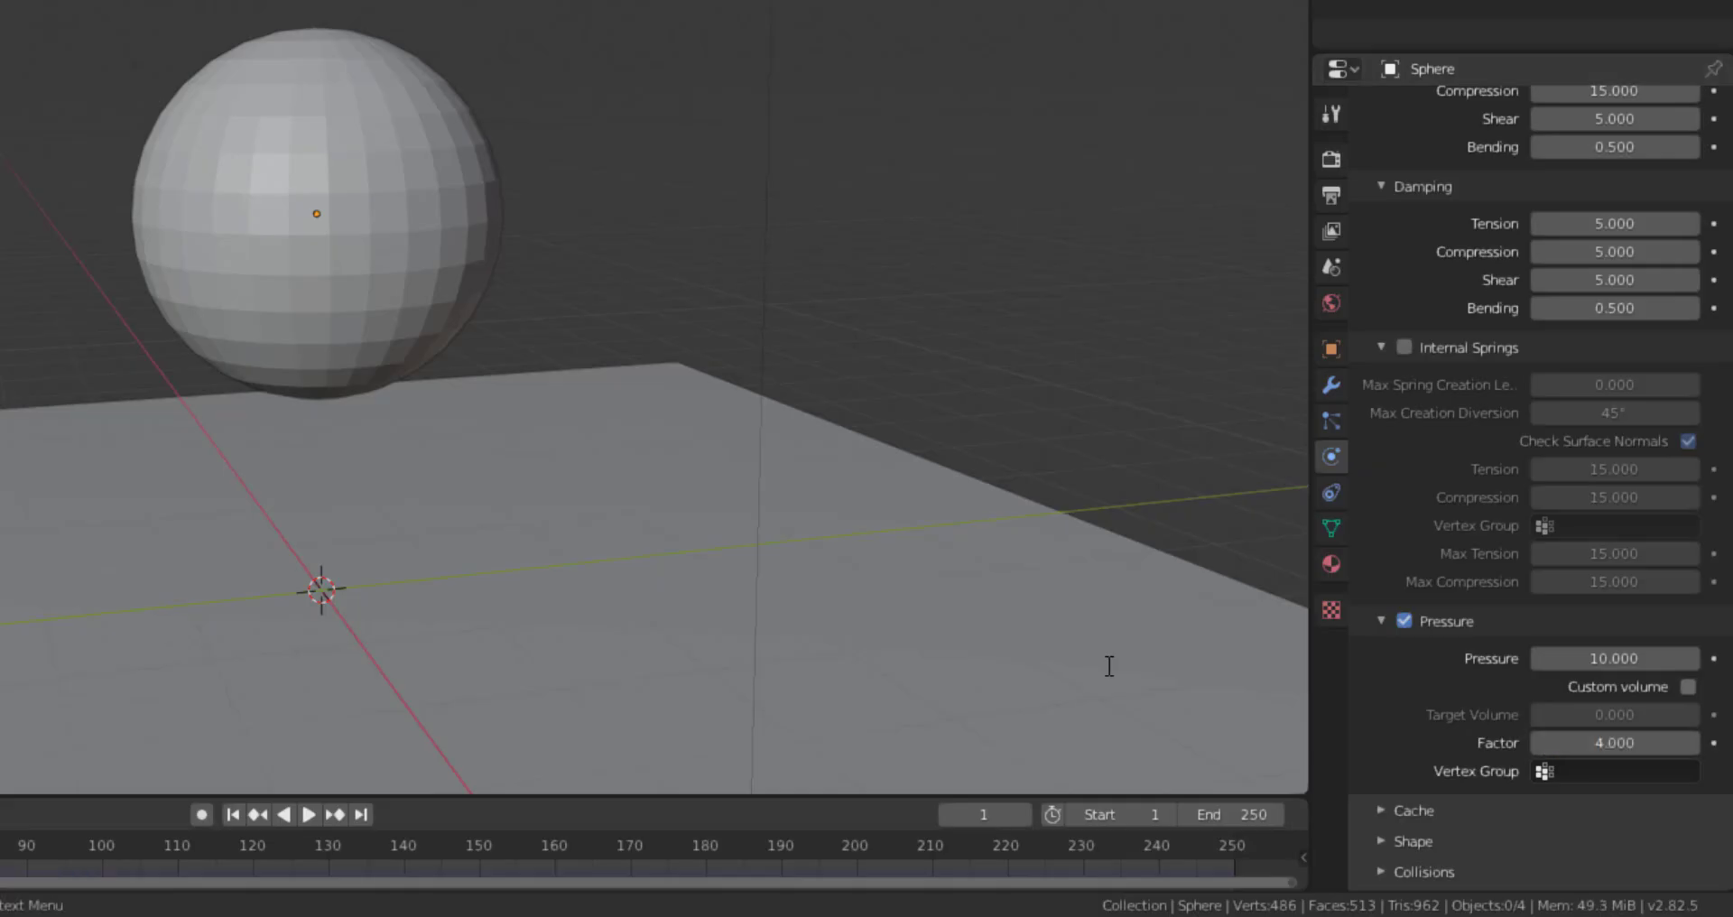
click(307, 814)
click(307, 814)
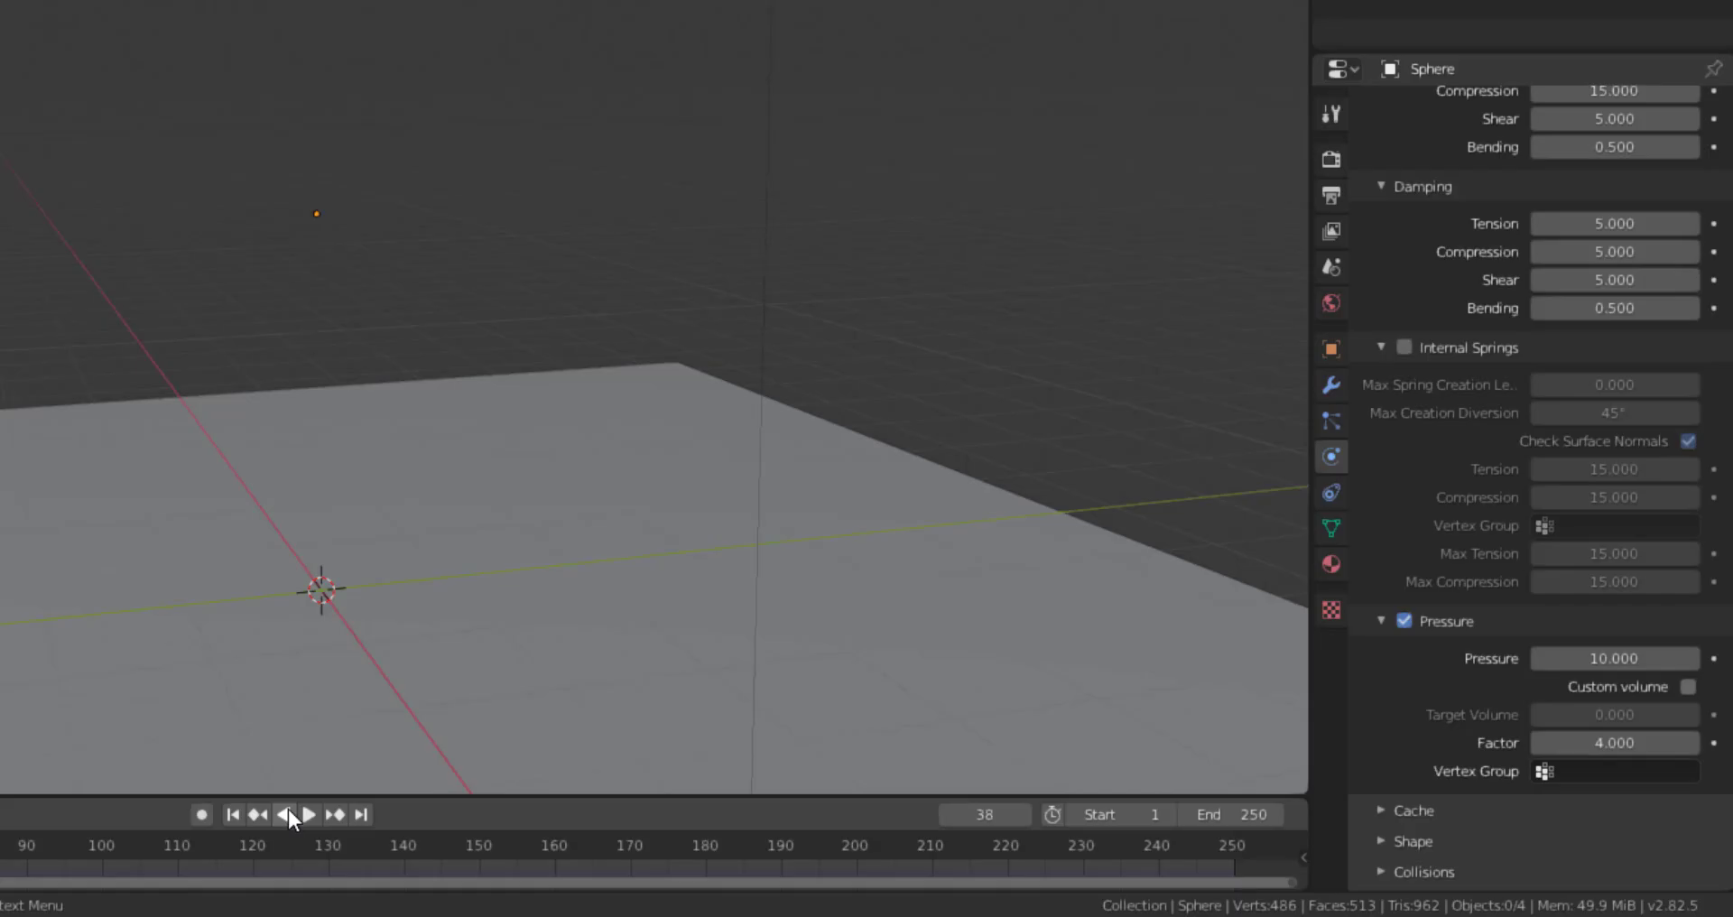
click(241, 807)
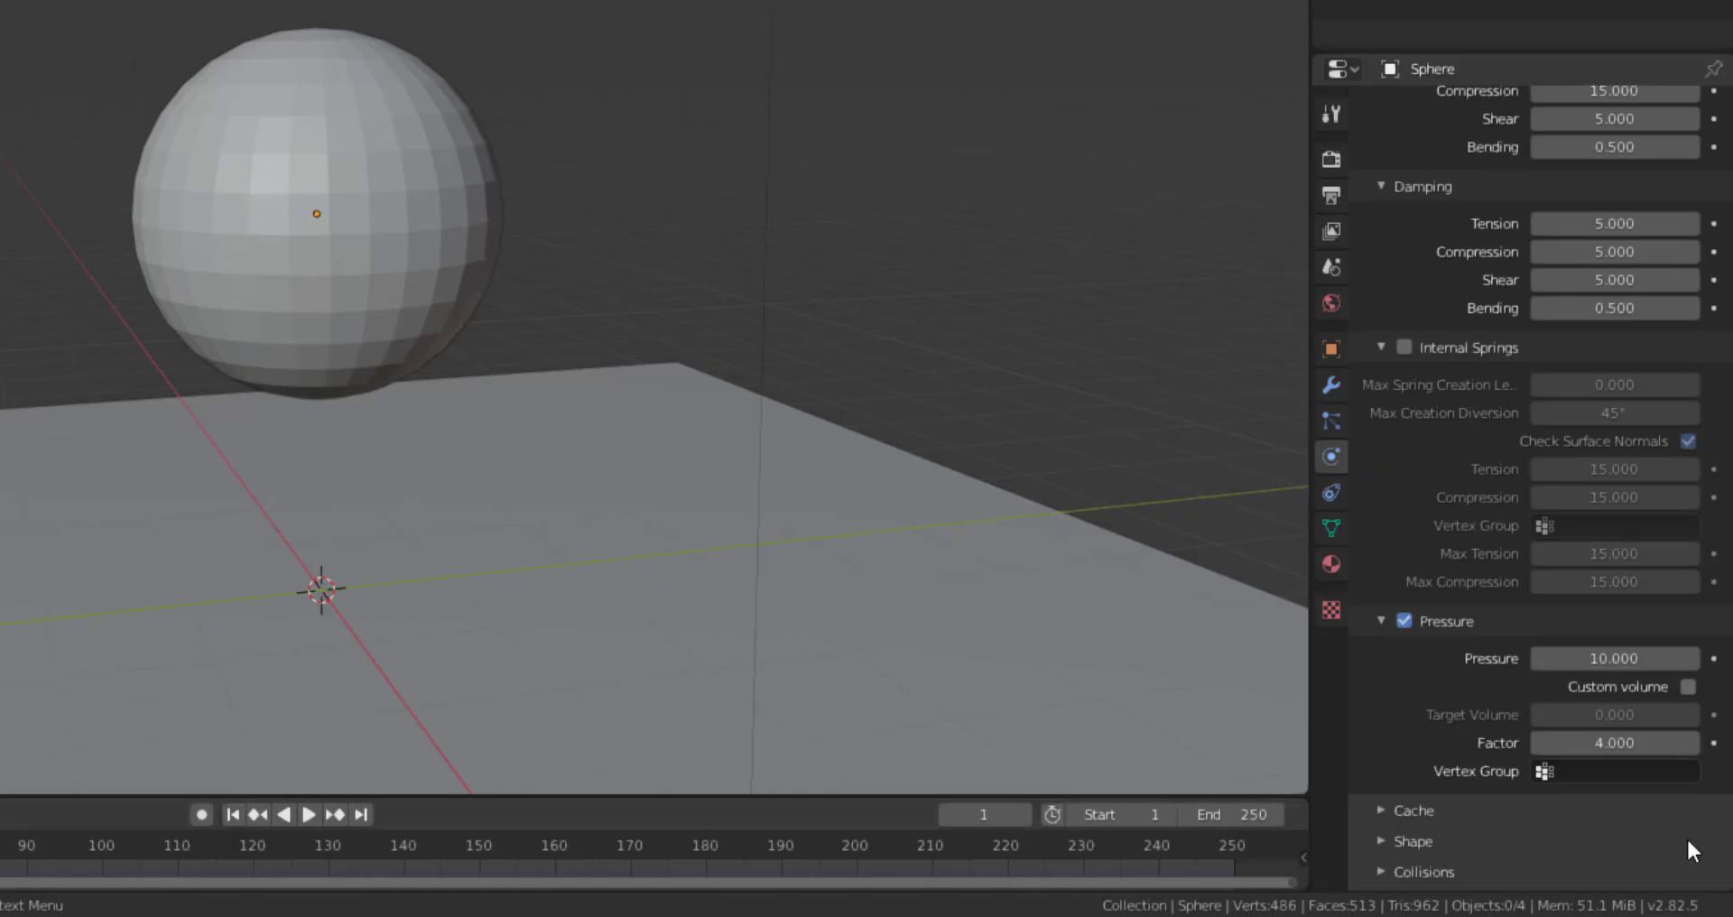
Lower the sphere's cloth Pressure from 10 to 4
click(1614, 658)
text(10.0)
key(BackSpace)
key(BackSpace)
key(BackSpace)
key(BackSpace)
text(4)
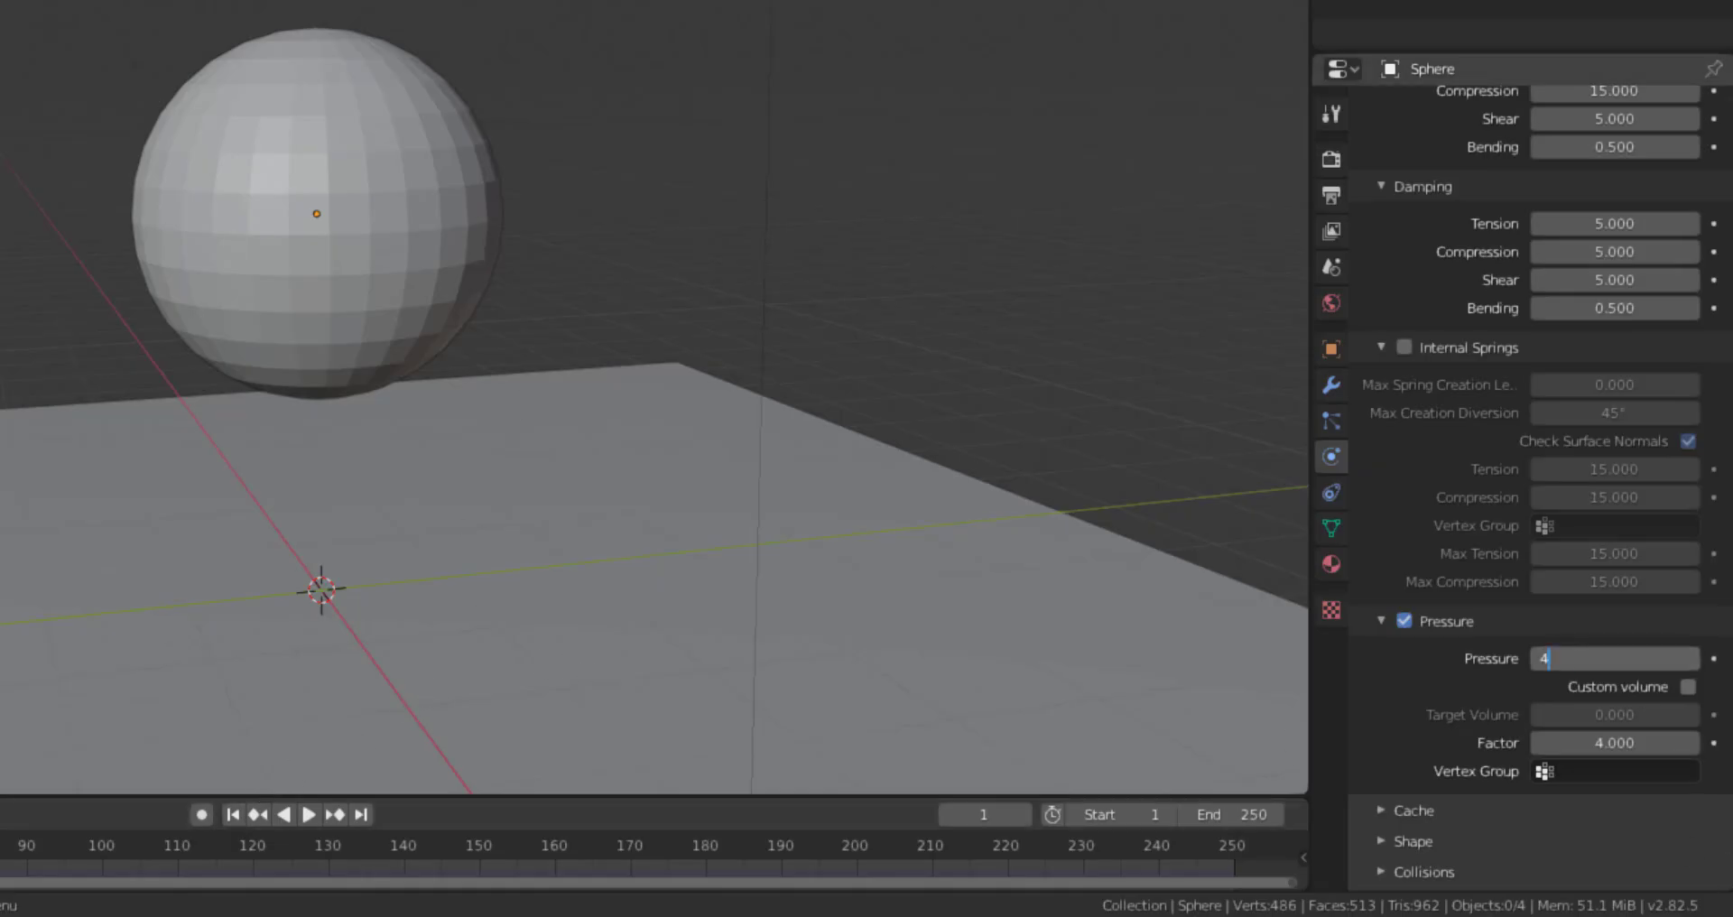
key(Return)
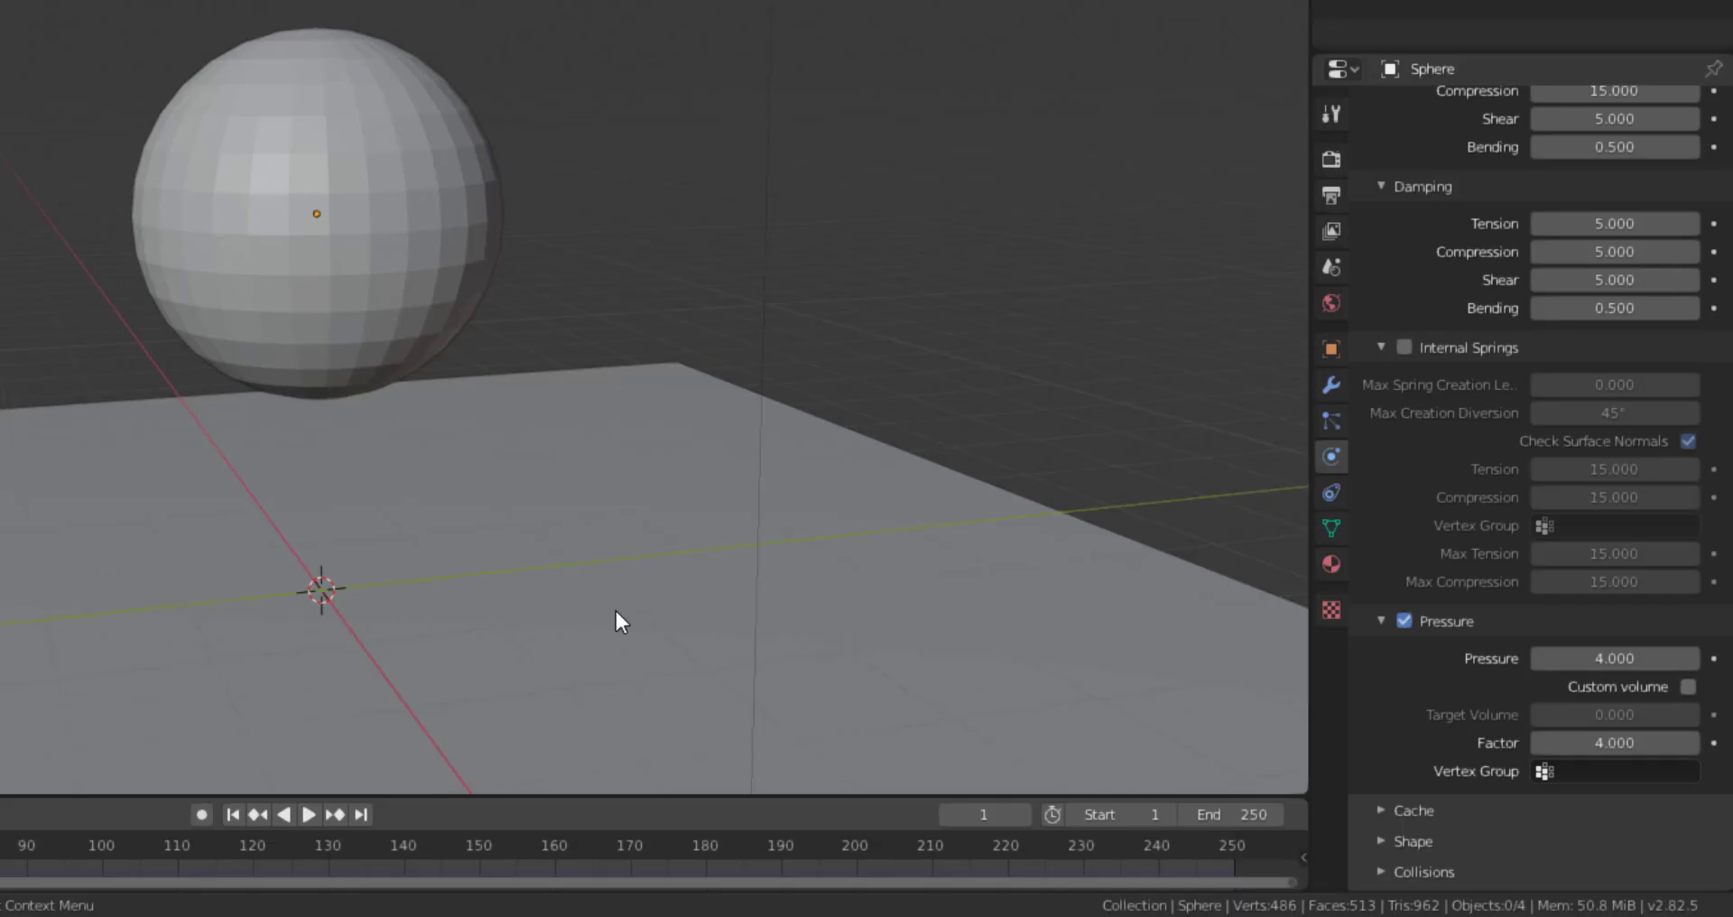
Replay the fall at Pressure 4, rewind to frame 1, and reconfirm the value 4
click(307, 817)
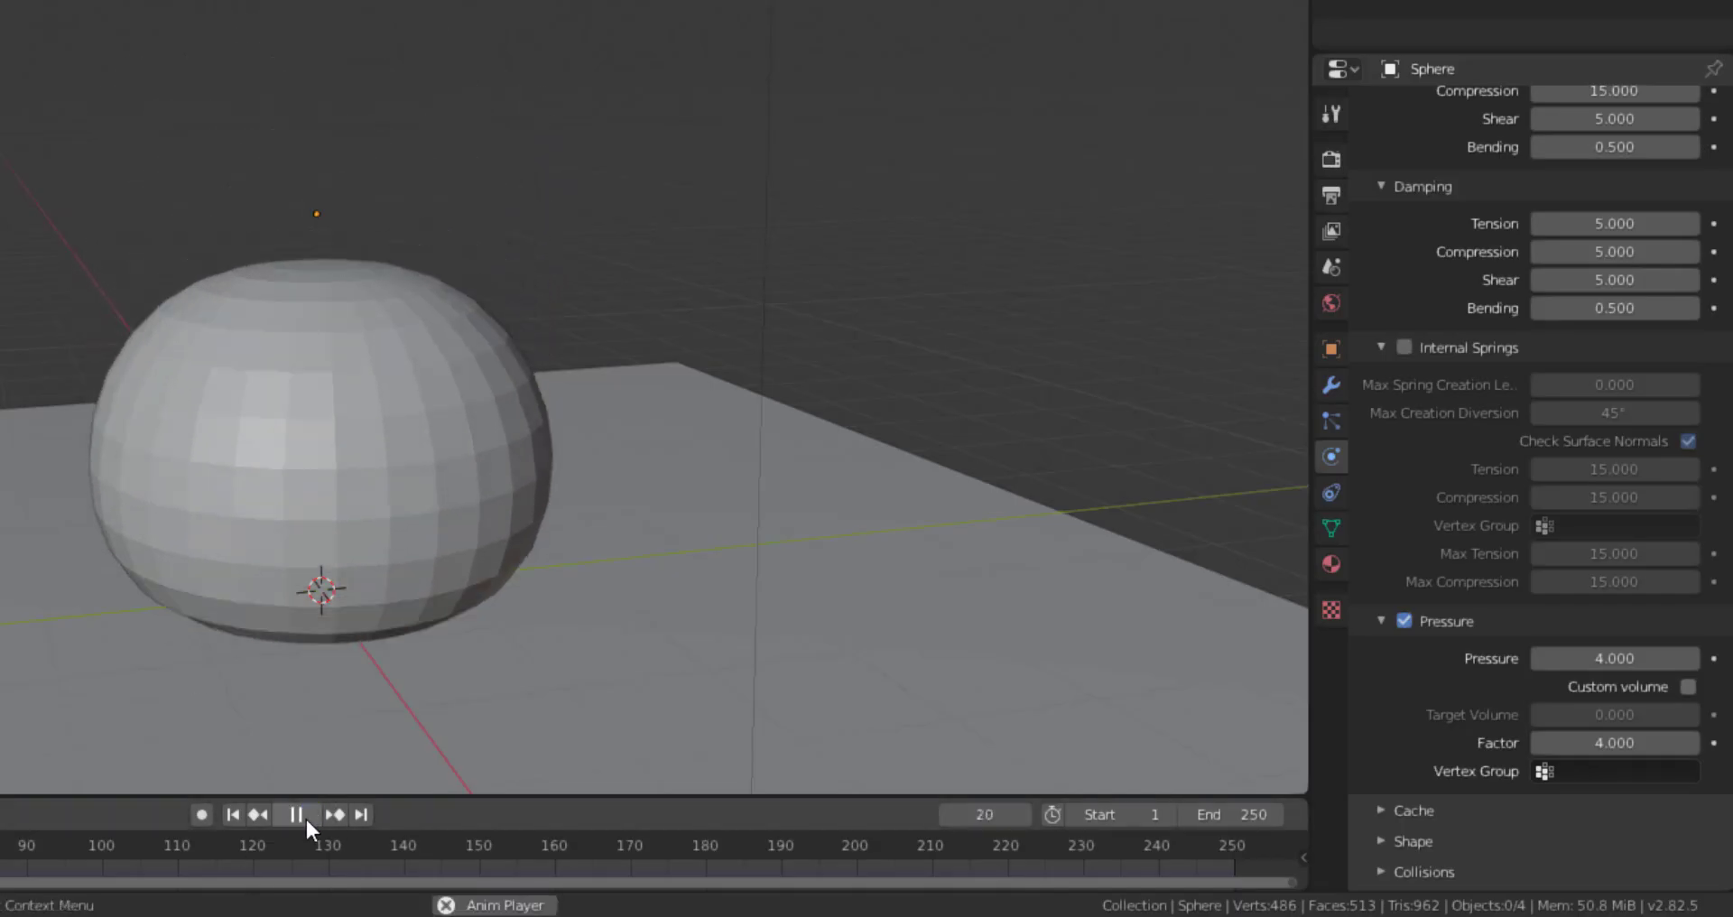
click(296, 816)
click(233, 815)
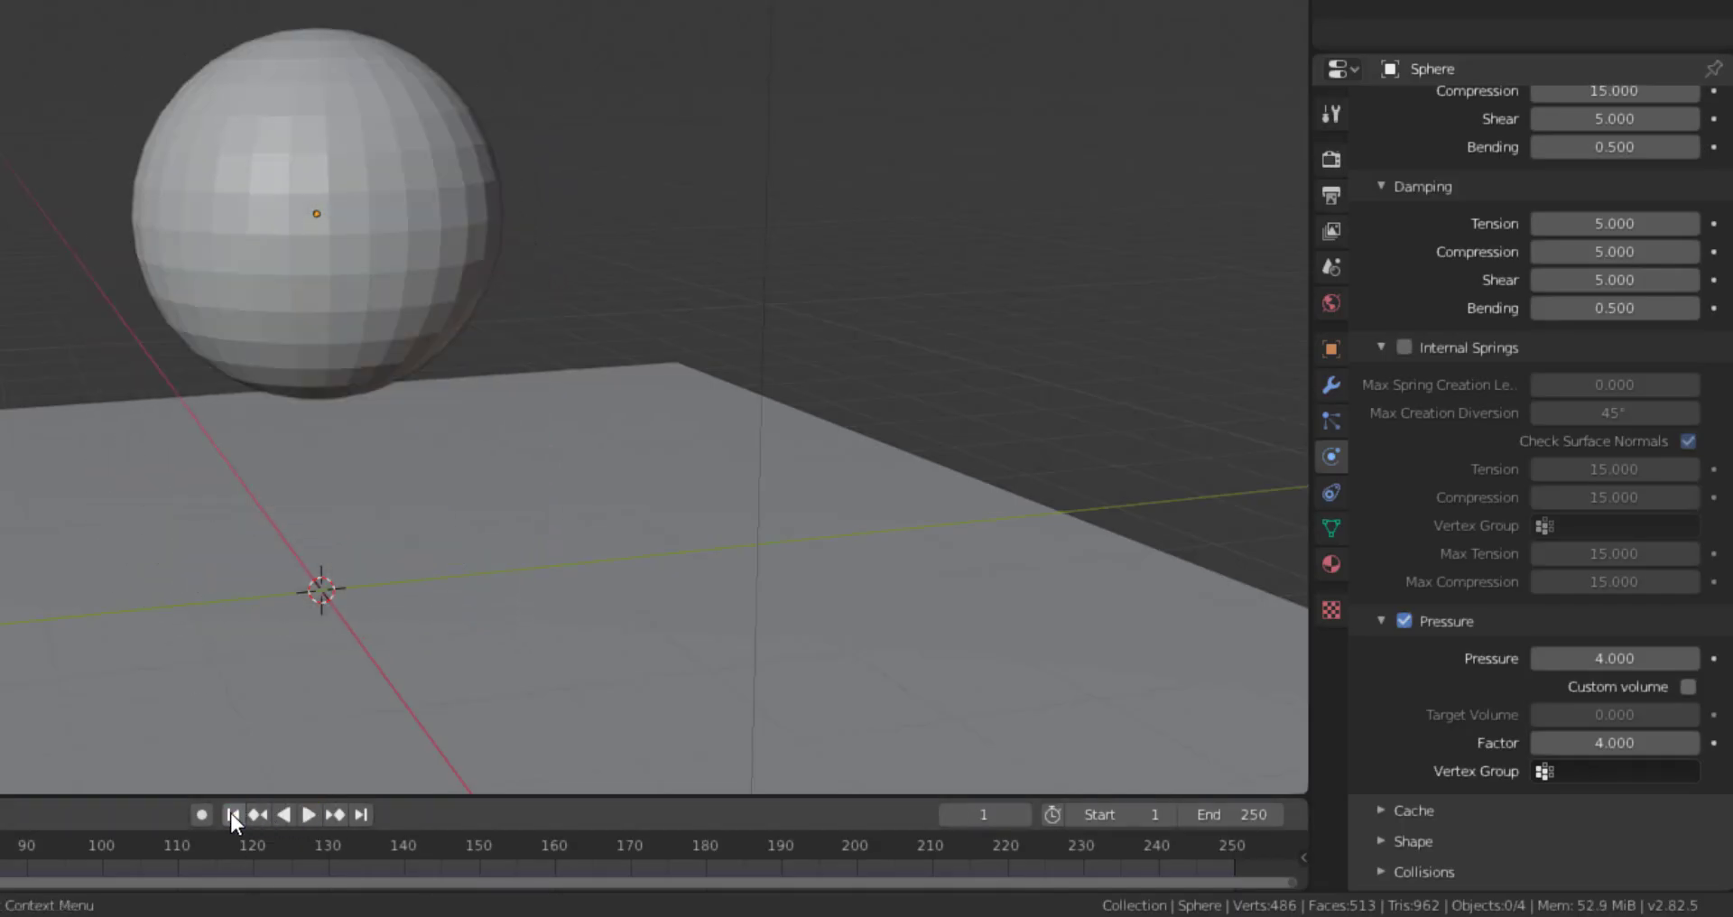
click(1588, 658)
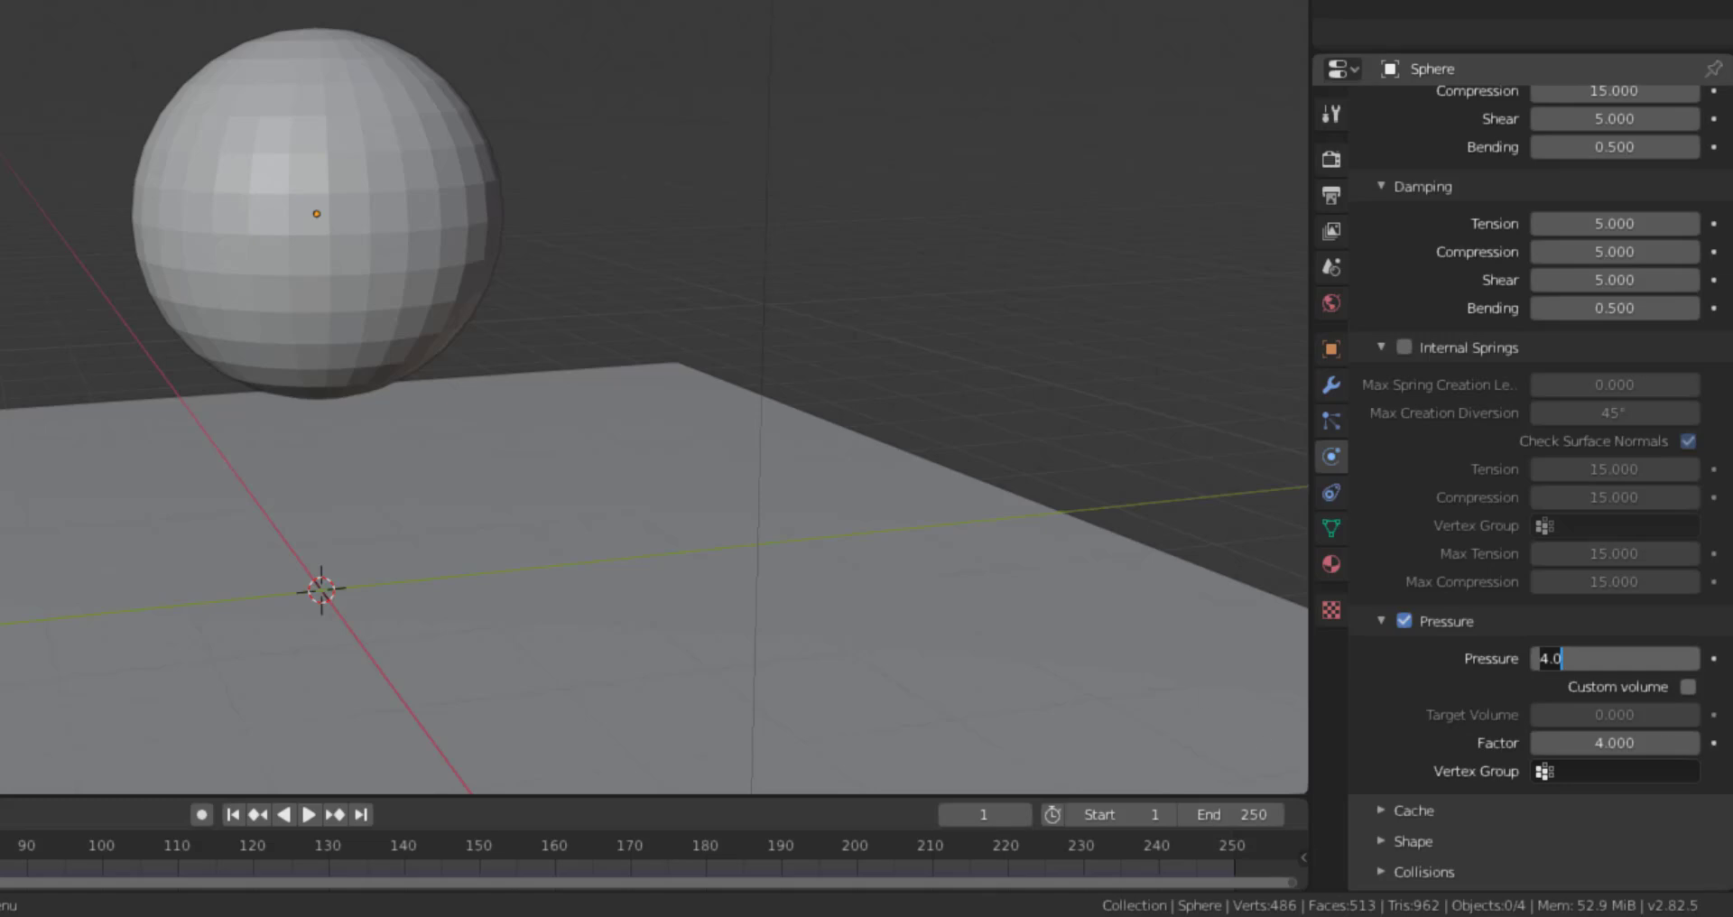
key(Return)
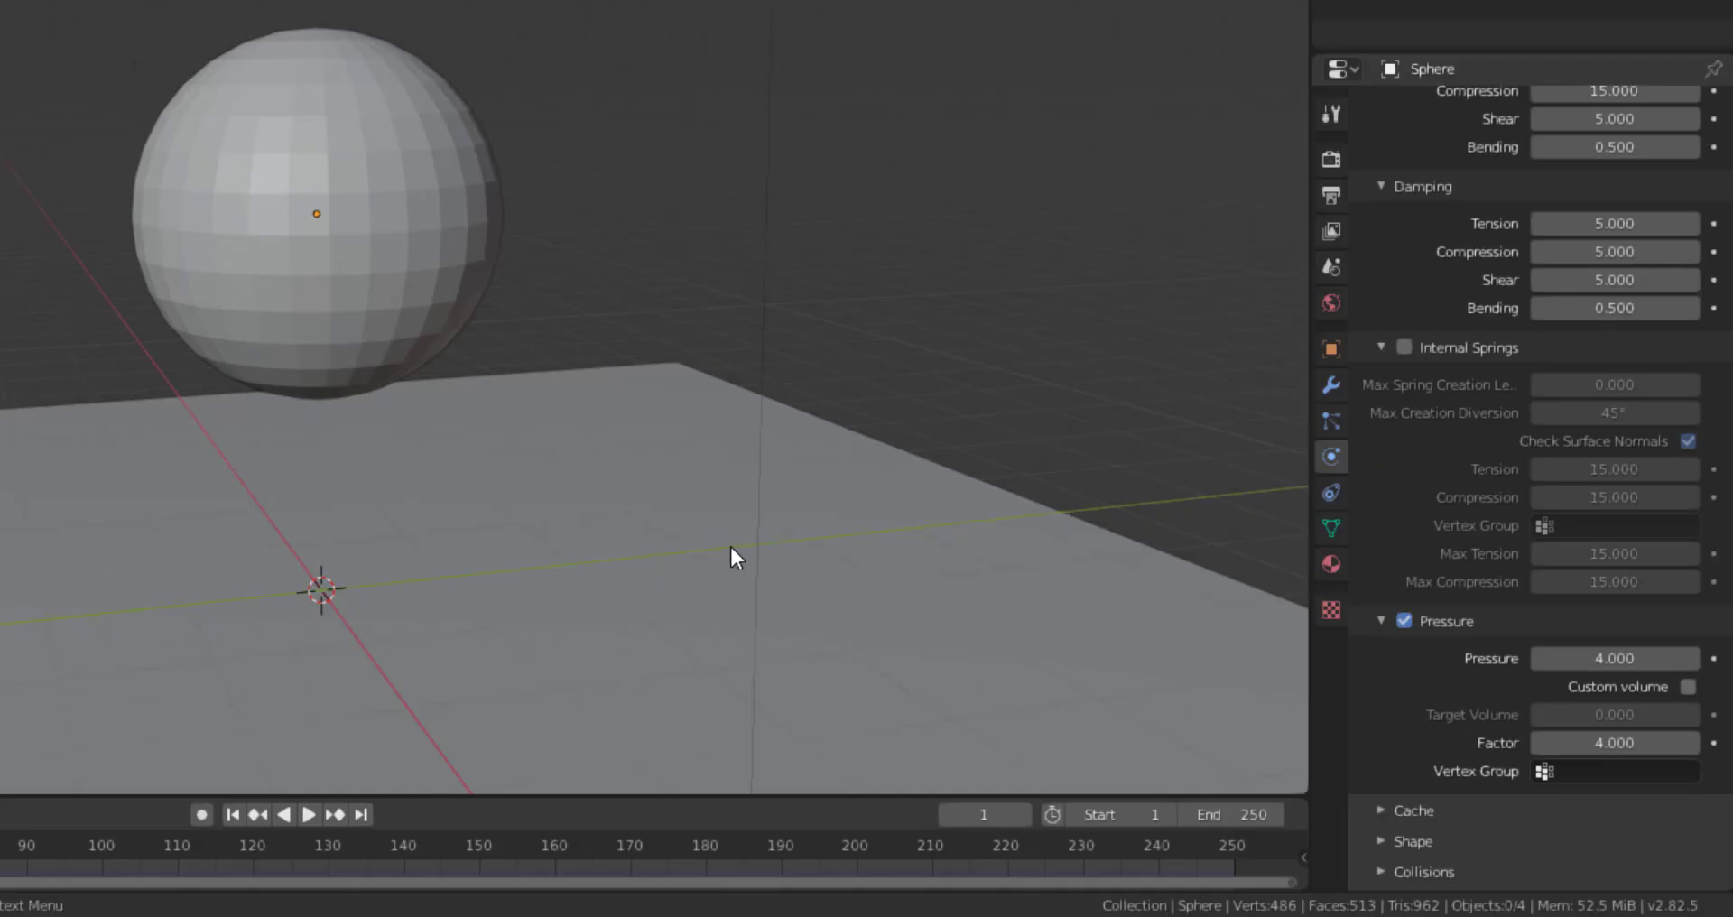
Limit cloth pressure to vertex group 'Group', then play, reverse and rewind to frame 1
click(1539, 776)
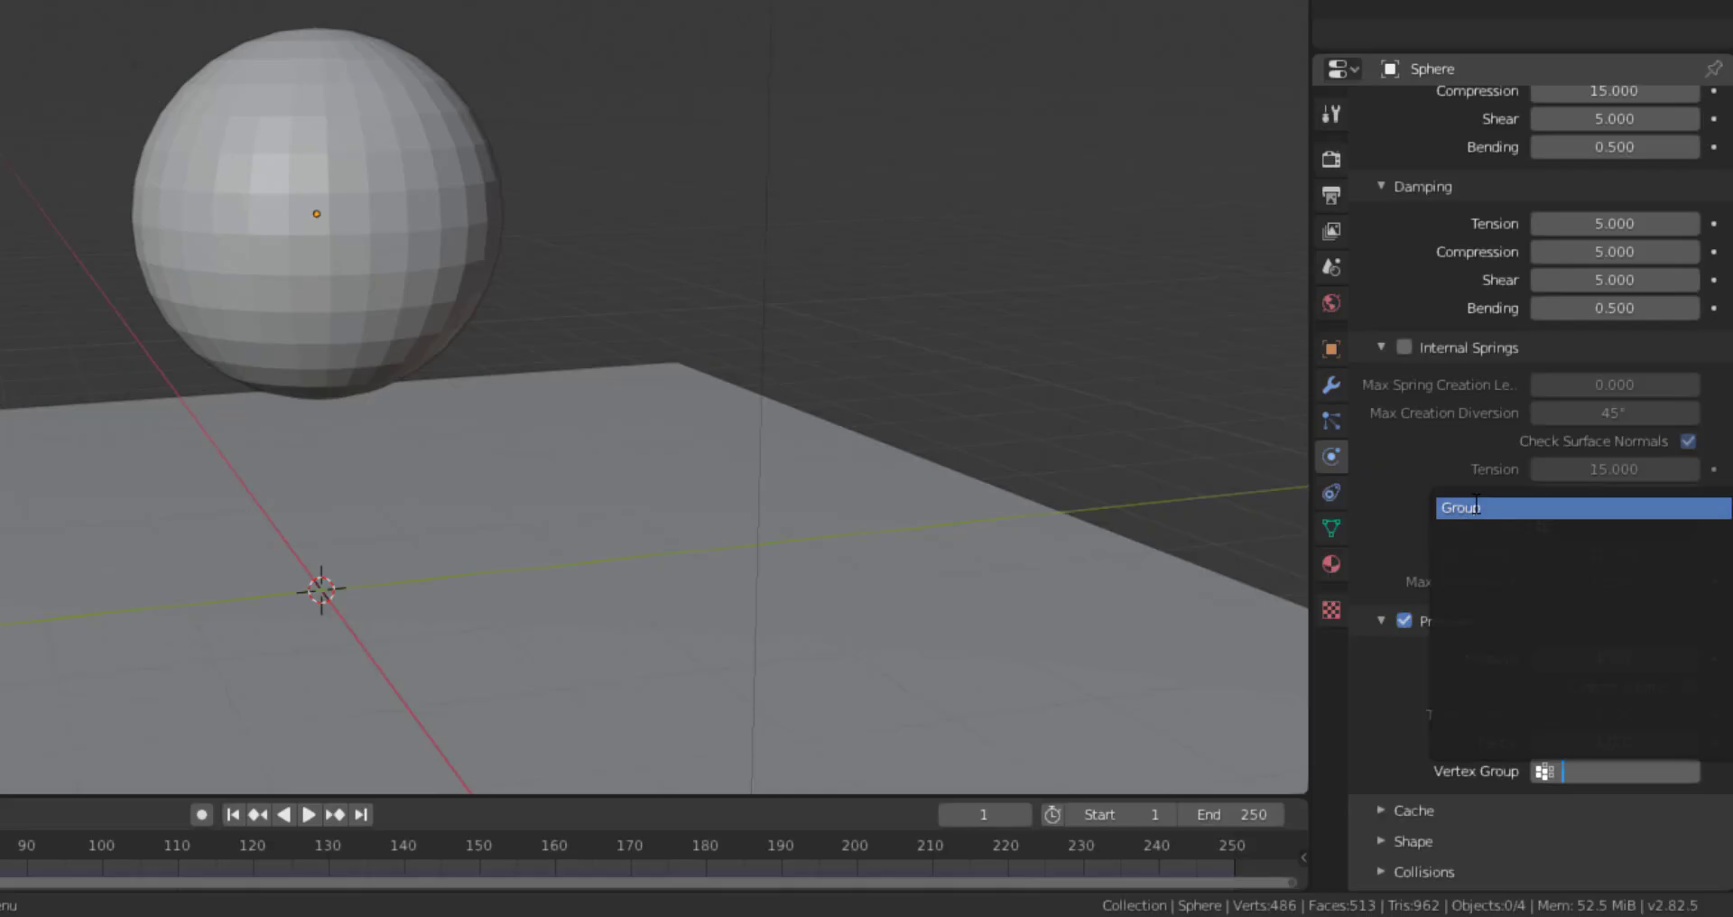
click(1476, 507)
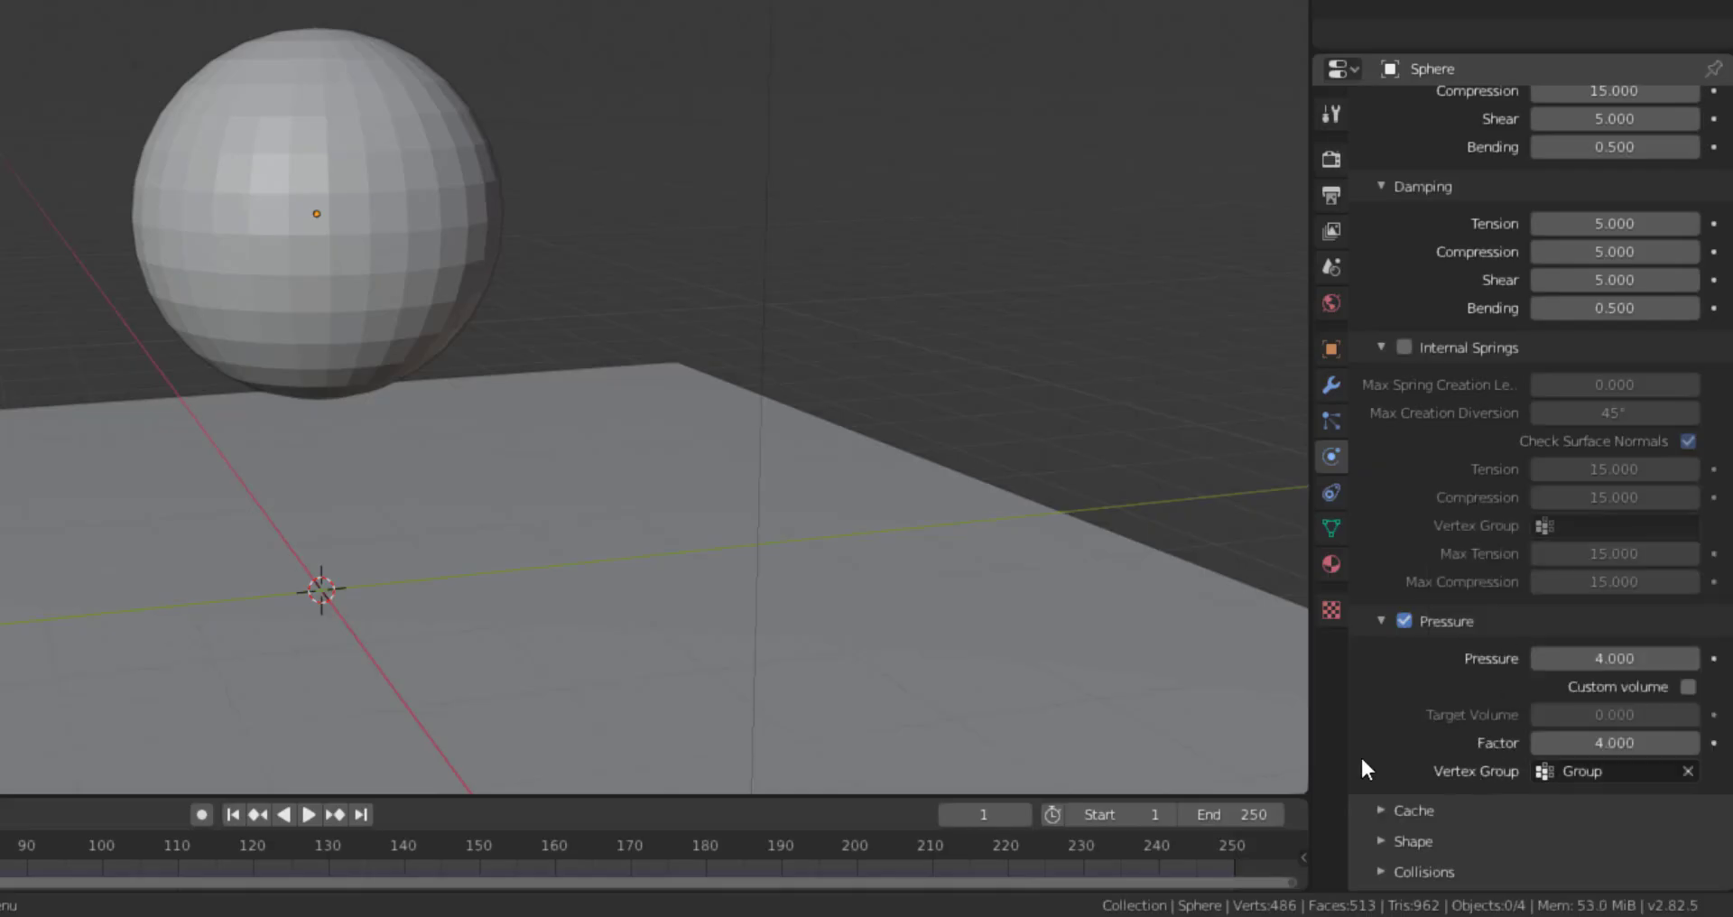
click(308, 814)
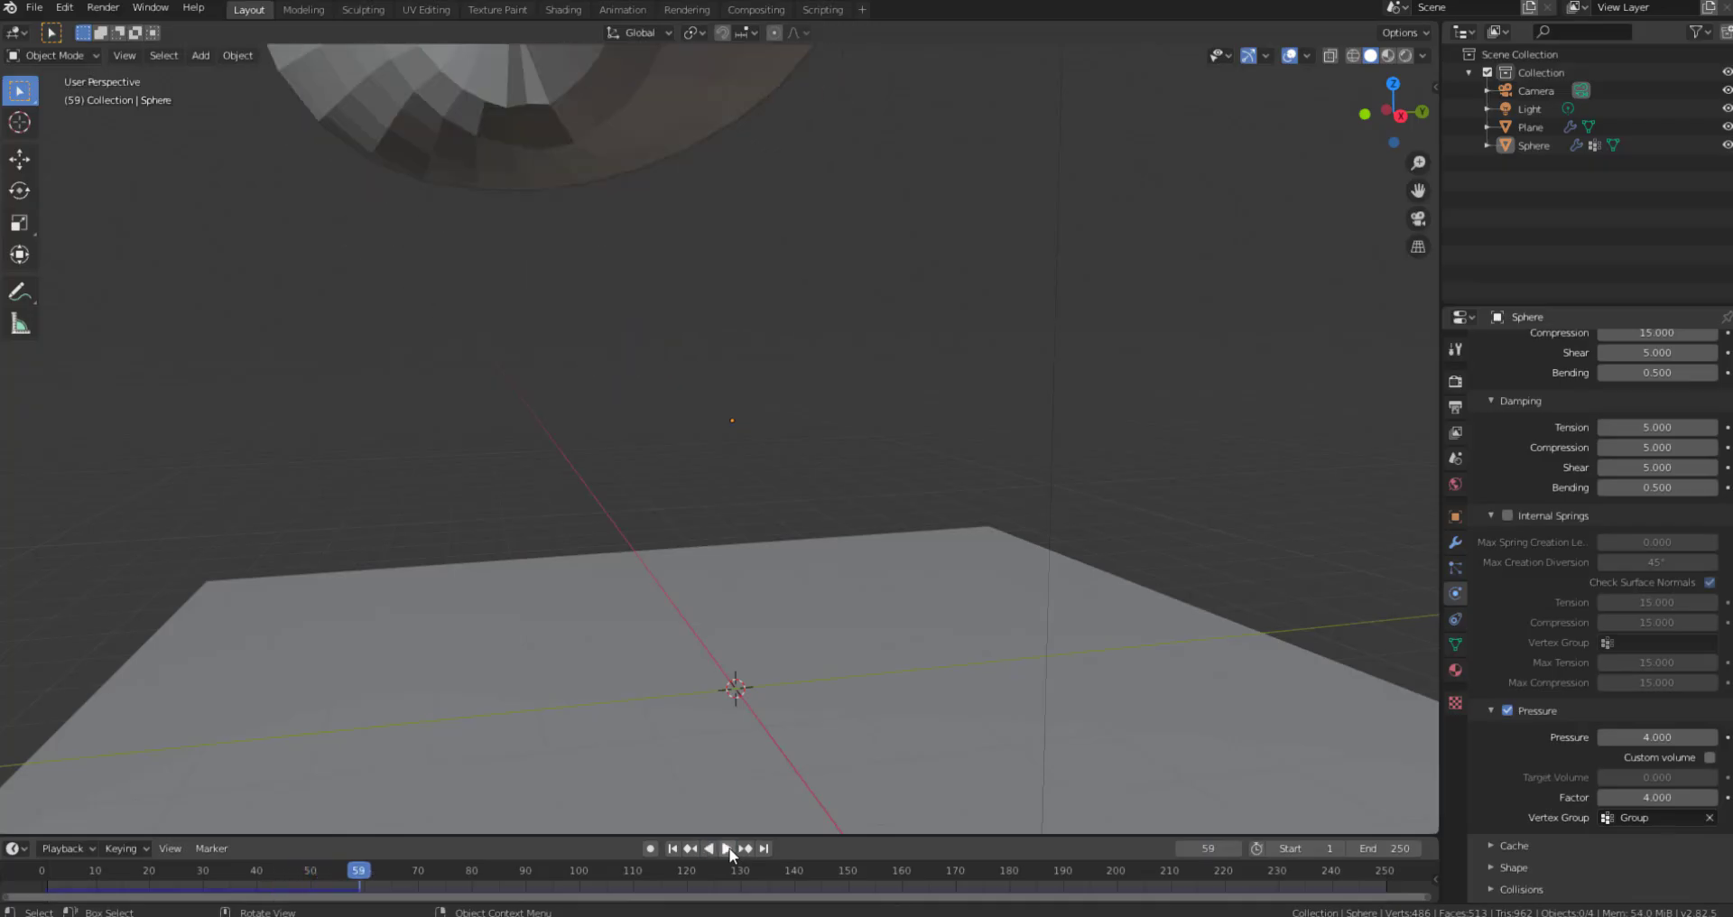
click(709, 848)
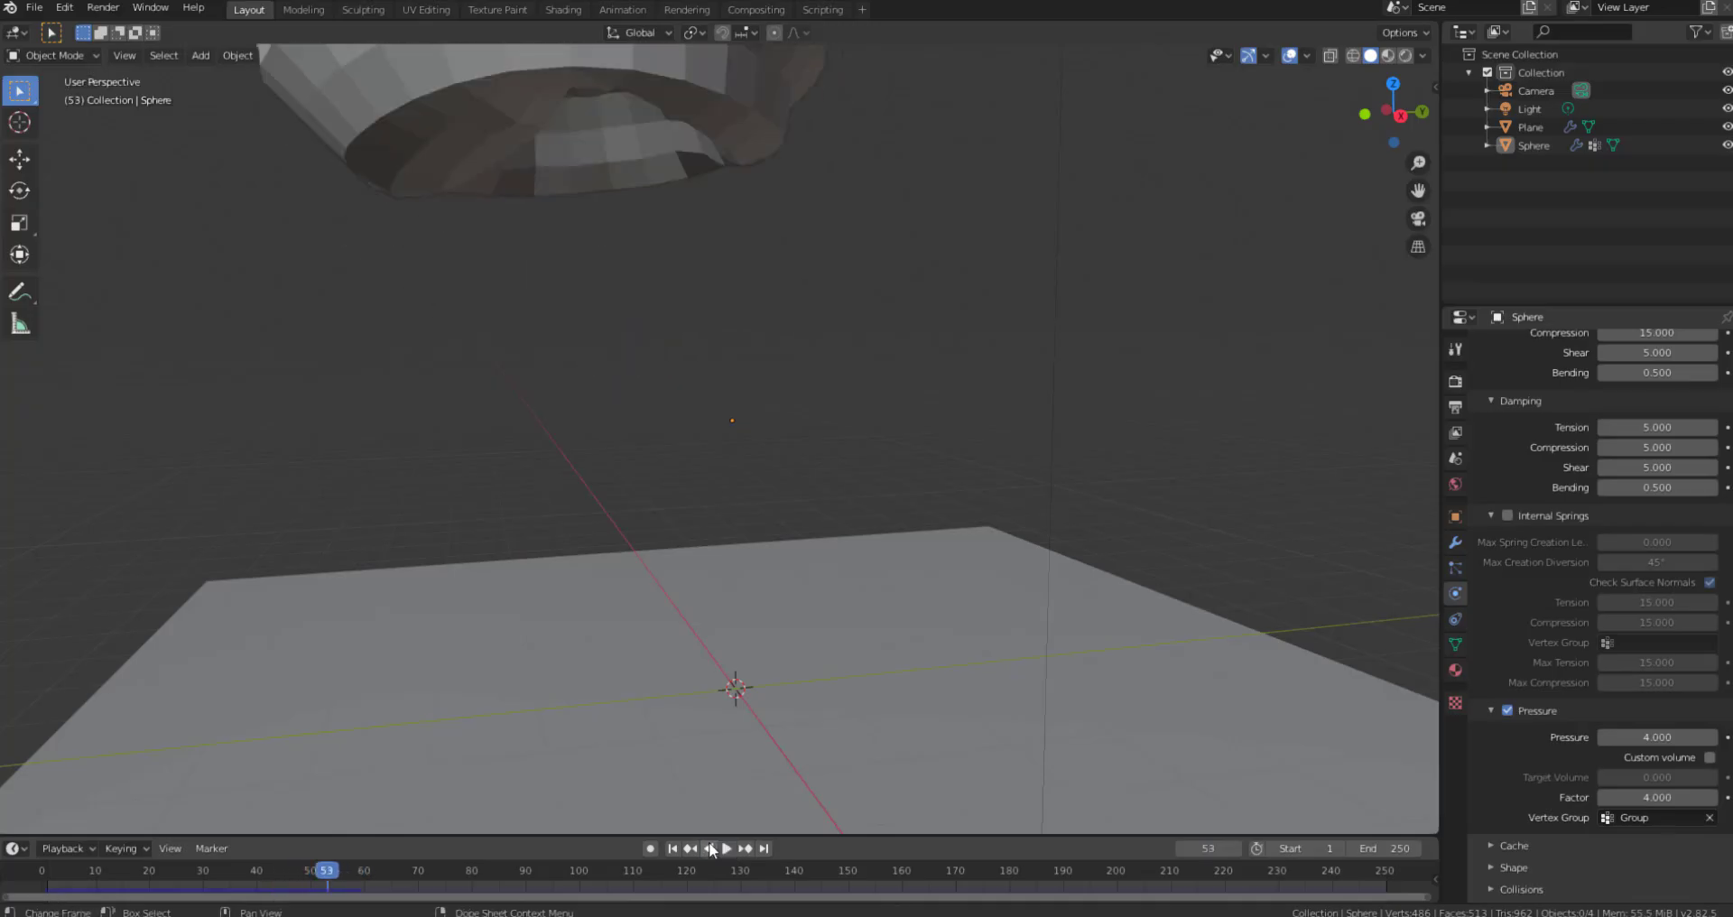
click(672, 849)
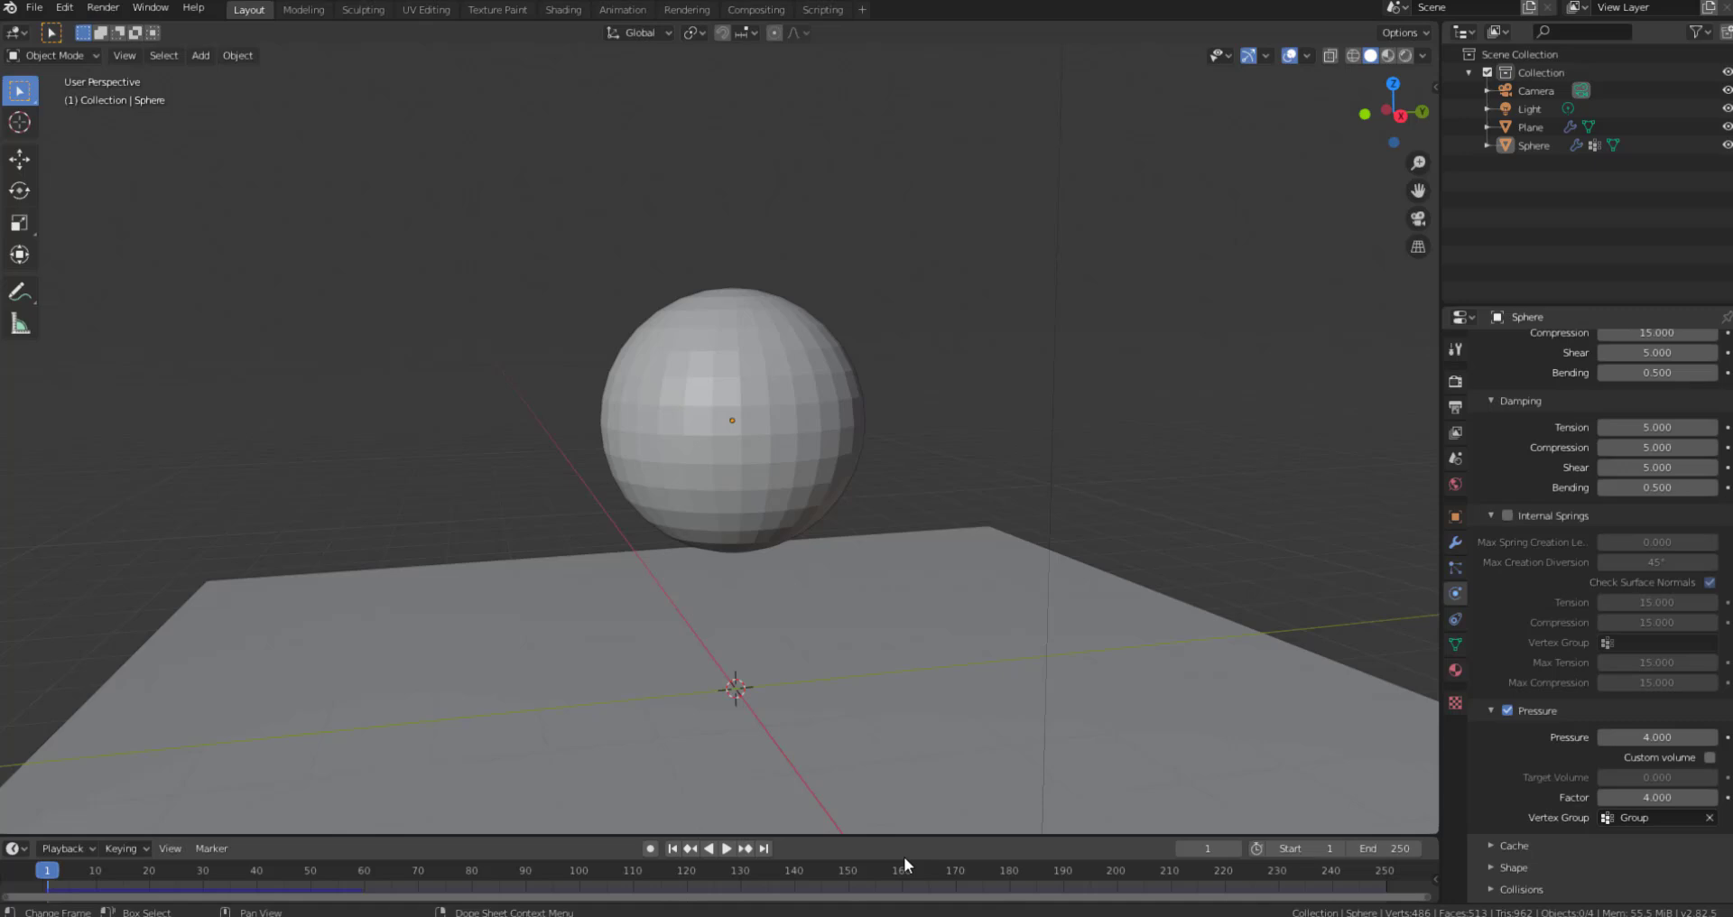
Enable Custom volume for the sphere's pressure, then adjust the light's colour tint in the torus scene
click(1710, 758)
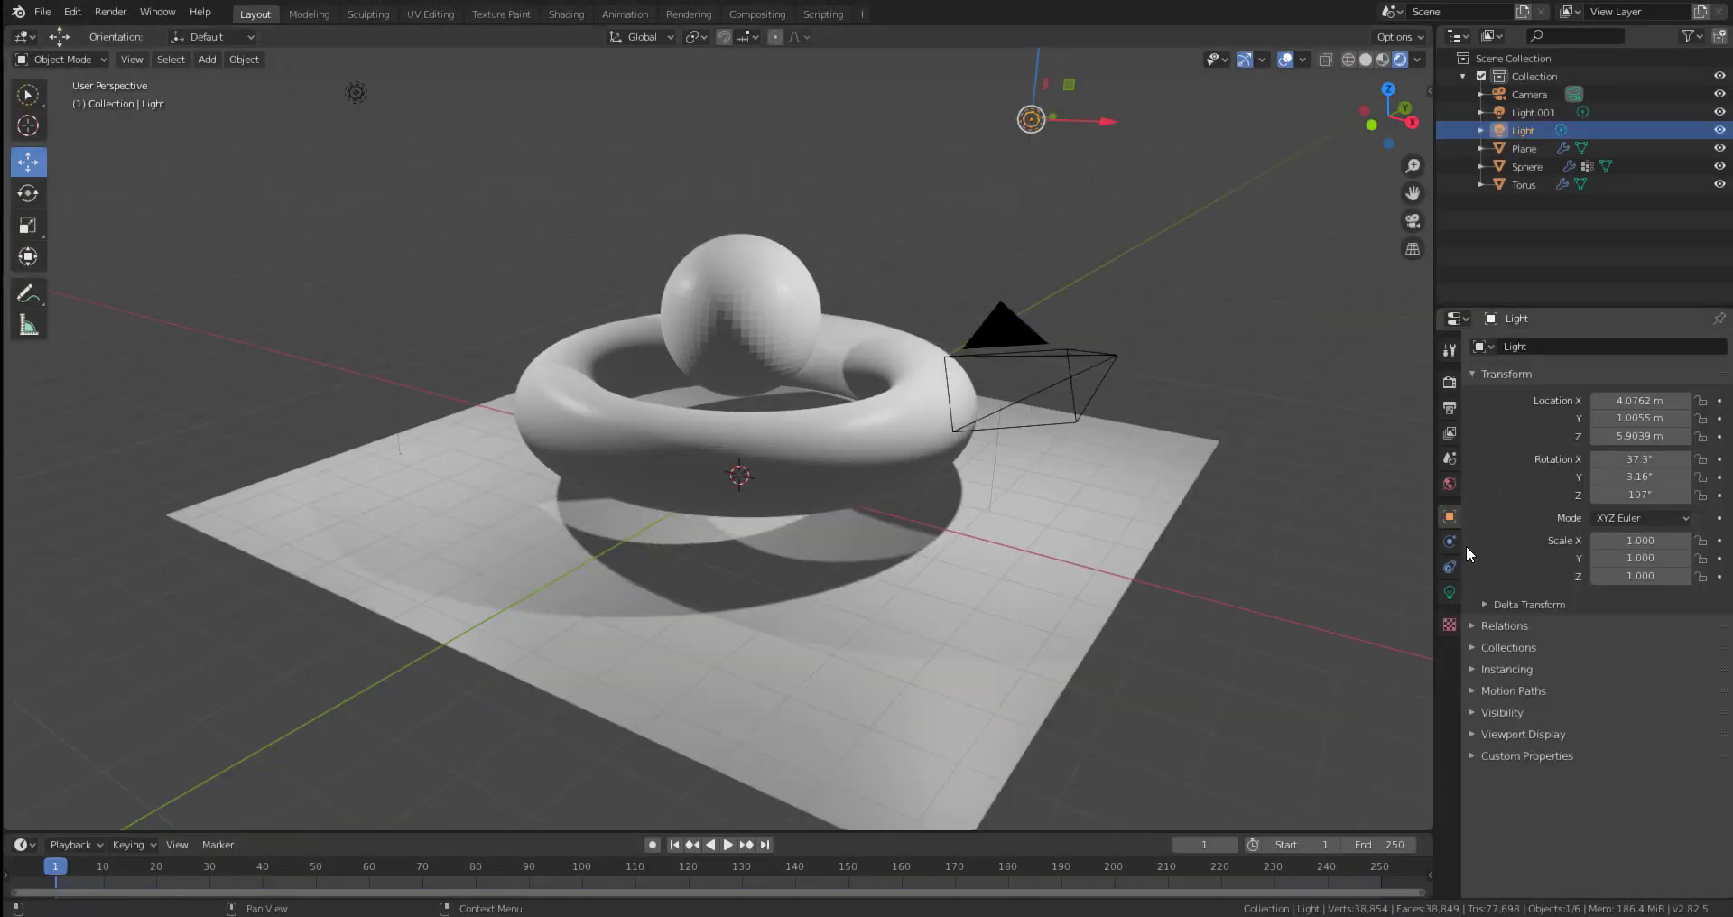
click(1449, 592)
click(1649, 444)
drag(1611, 382, 1665, 381)
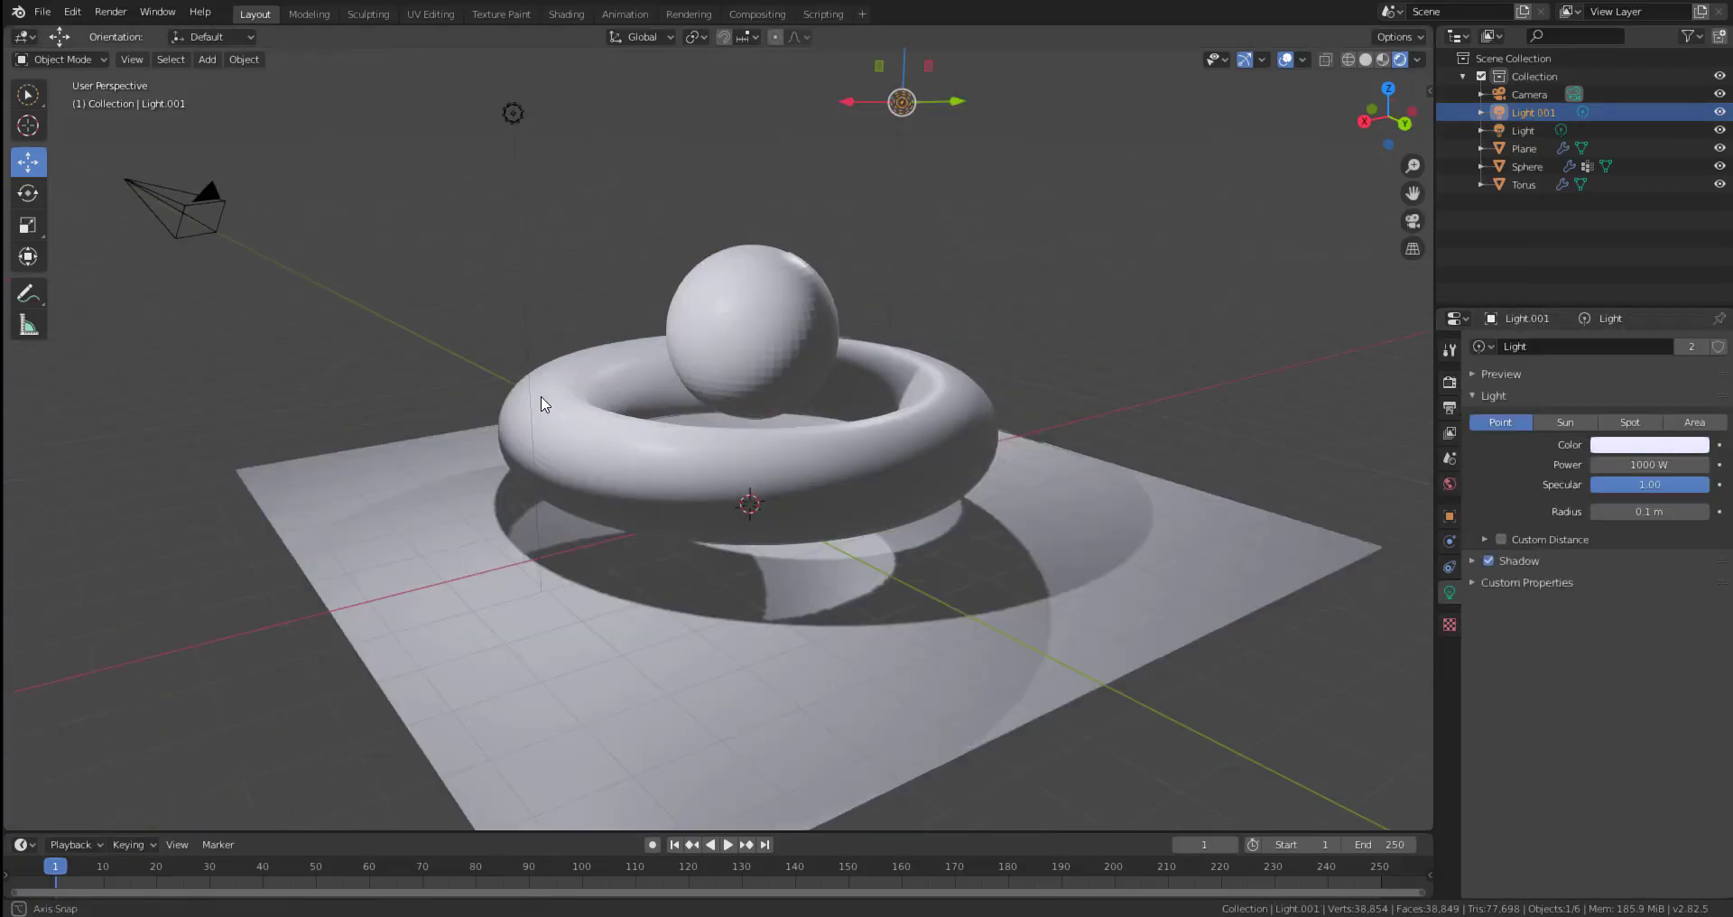
Duplicate the point light and move the copy to a new position
key(shift+d)
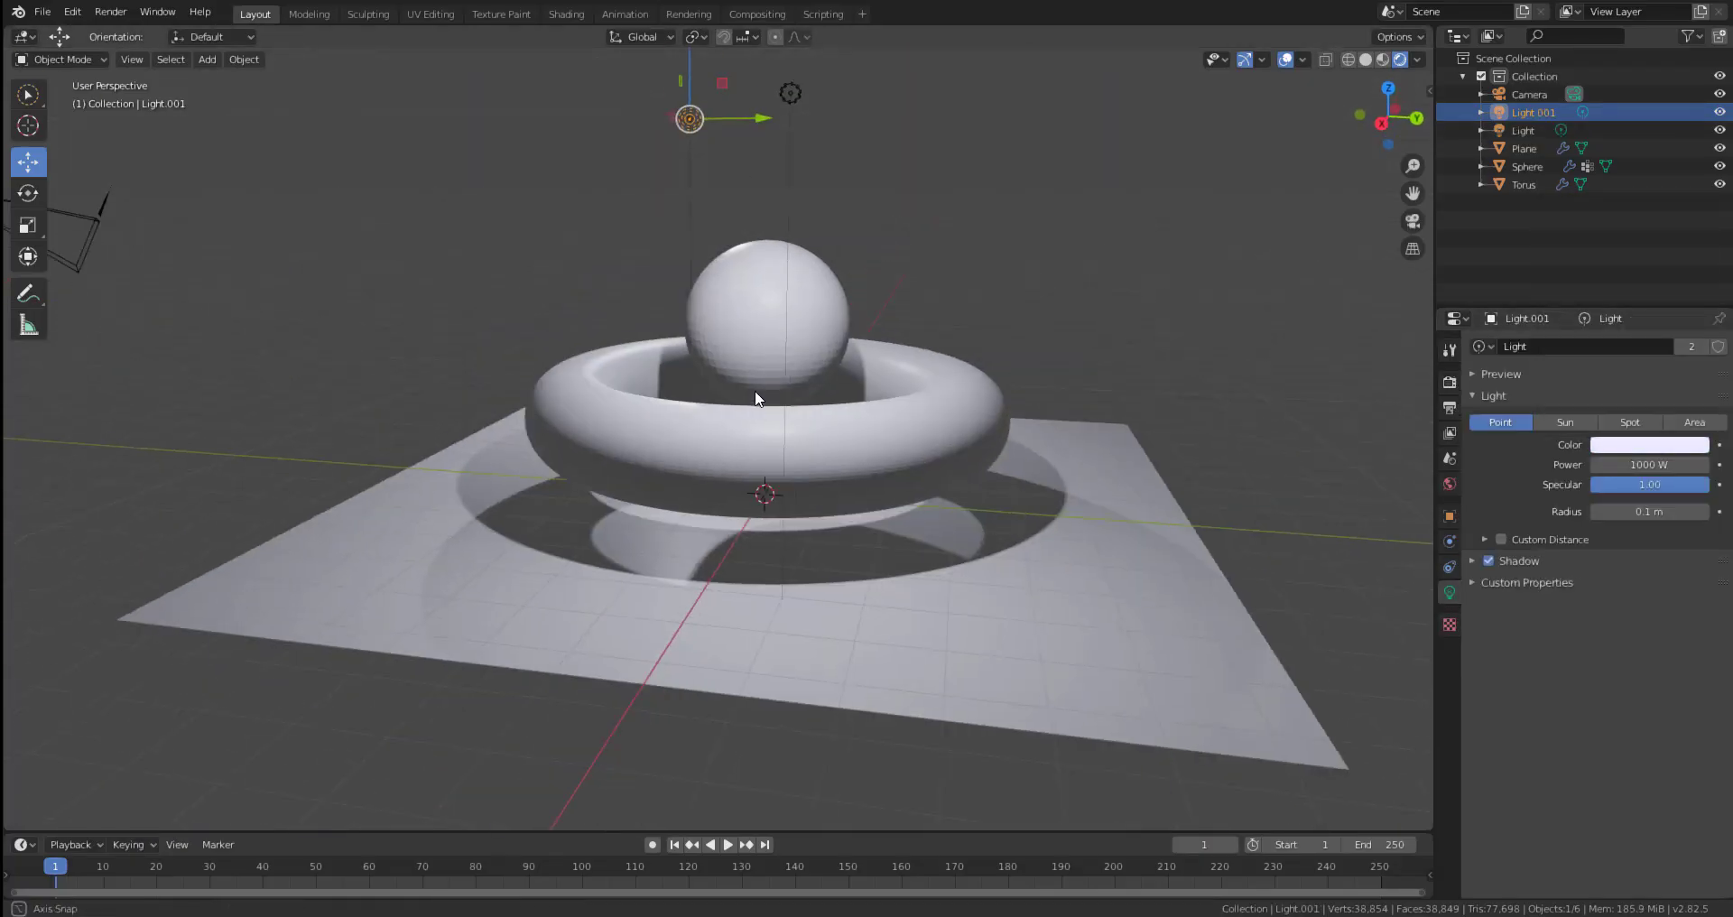
click(1182, 242)
middle_drag(1182, 242, 1205, 424)
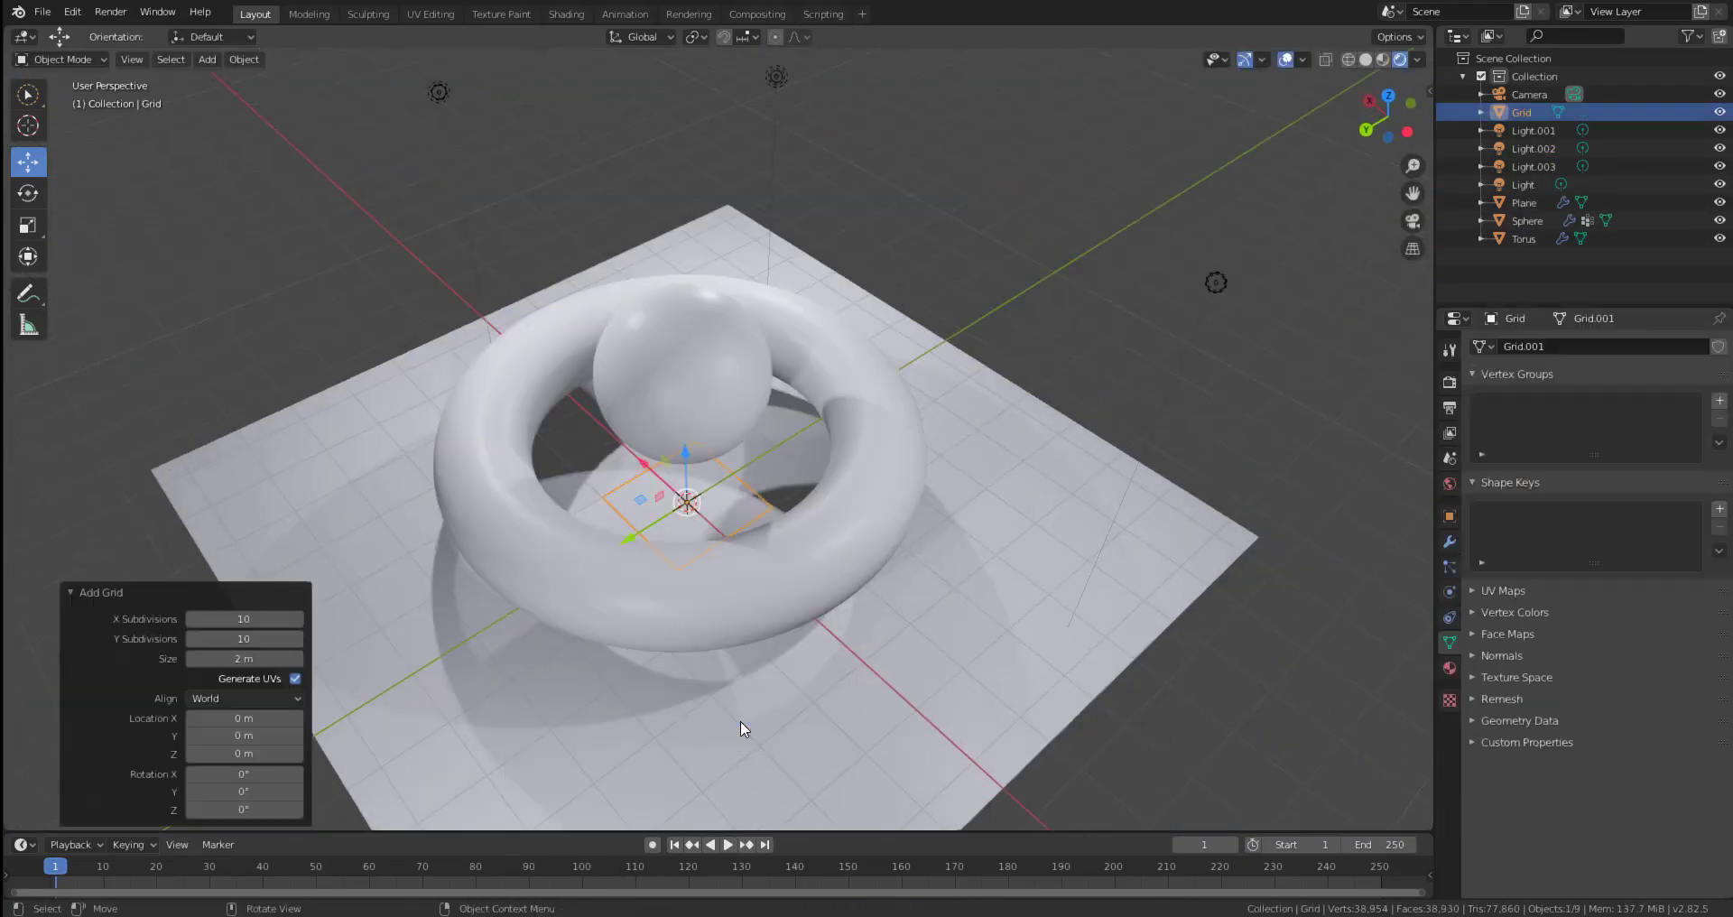
Set the new grid to 20 subdivisions and a size of 10 m
drag(243, 618, 243, 638)
text(20)
key(Return)
double_click(243, 658)
text(10)
key(Return)
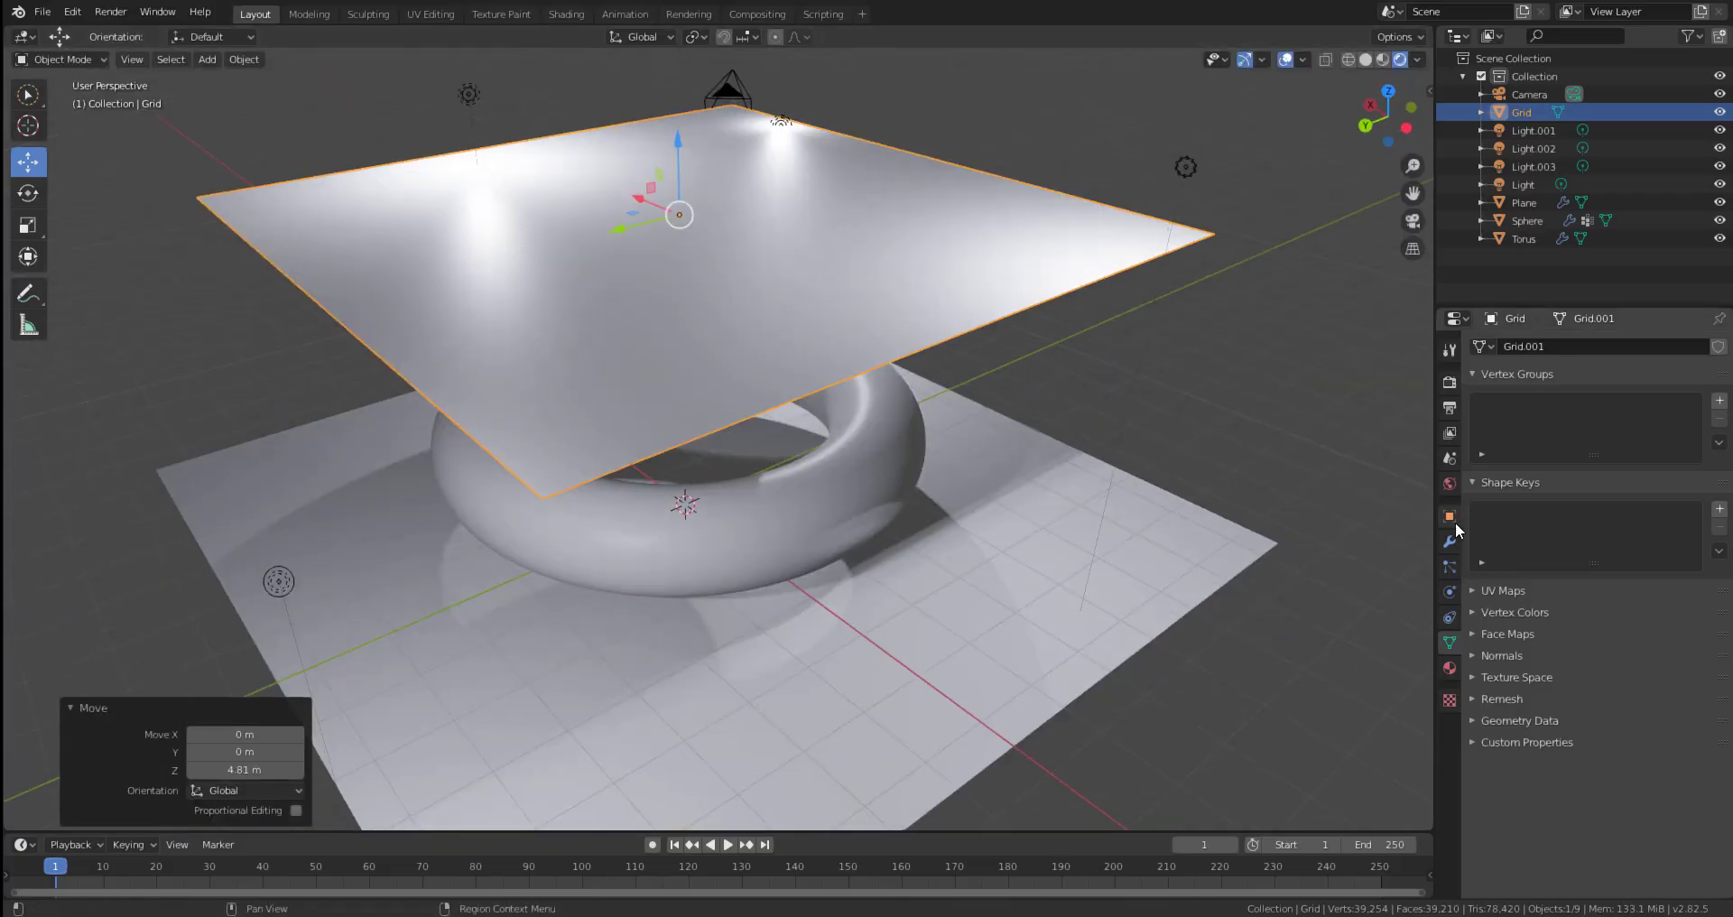
Add Cloth physics to the grid and play it draping over the torus and sphere
click(1598, 346)
click(728, 844)
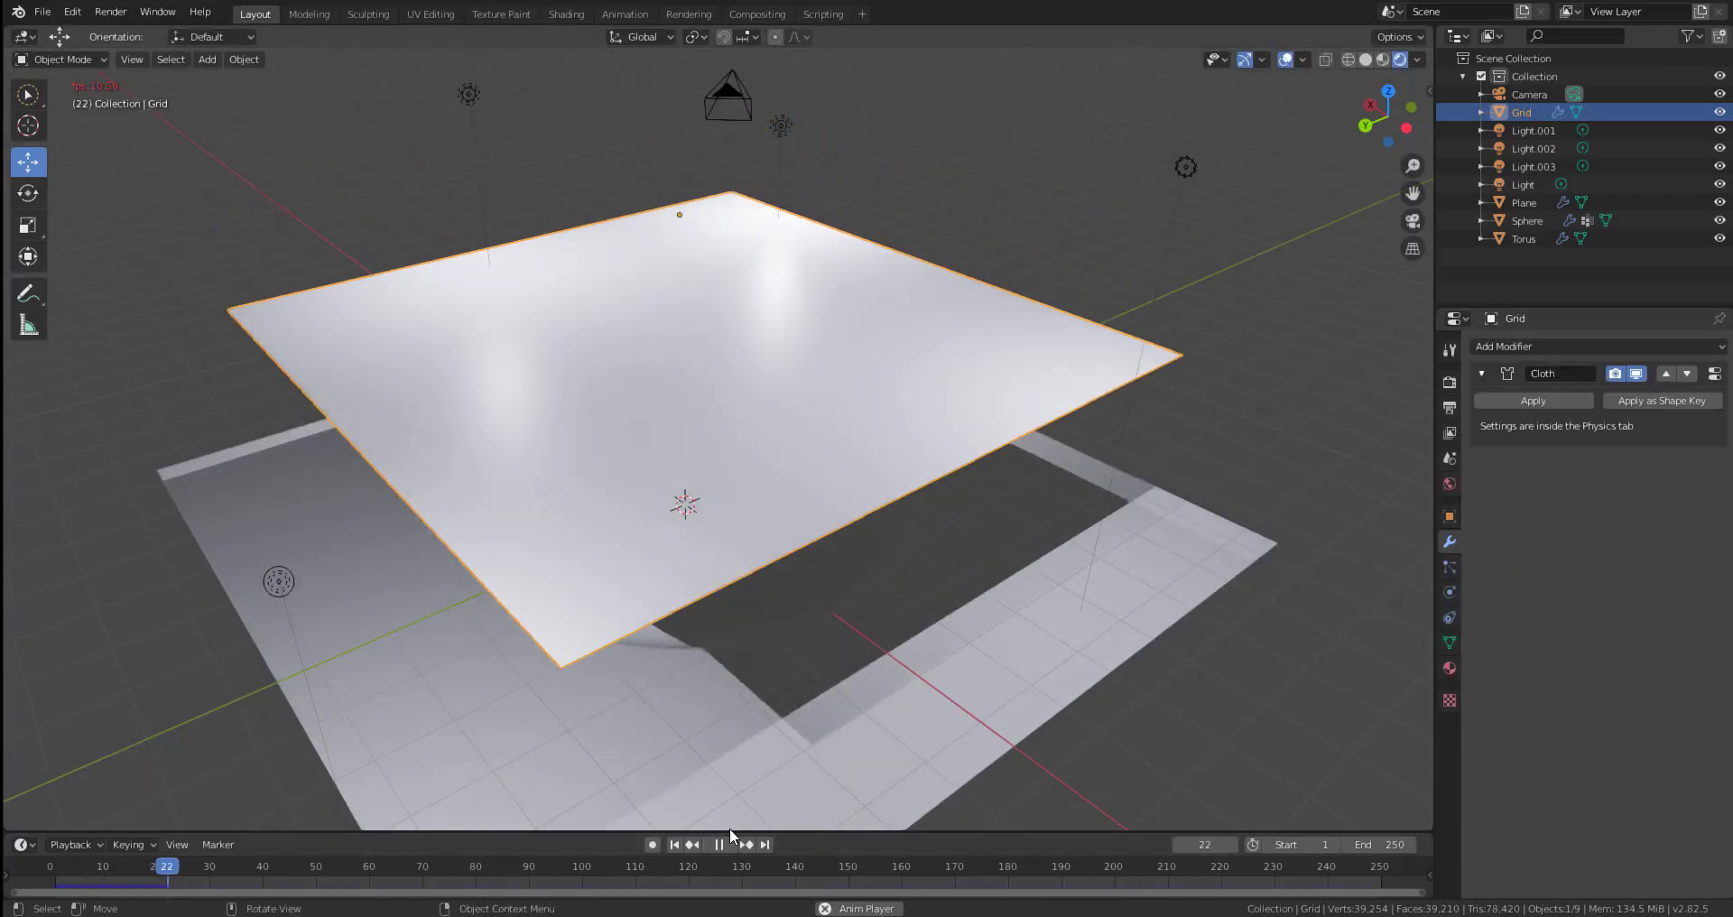
key(Escape)
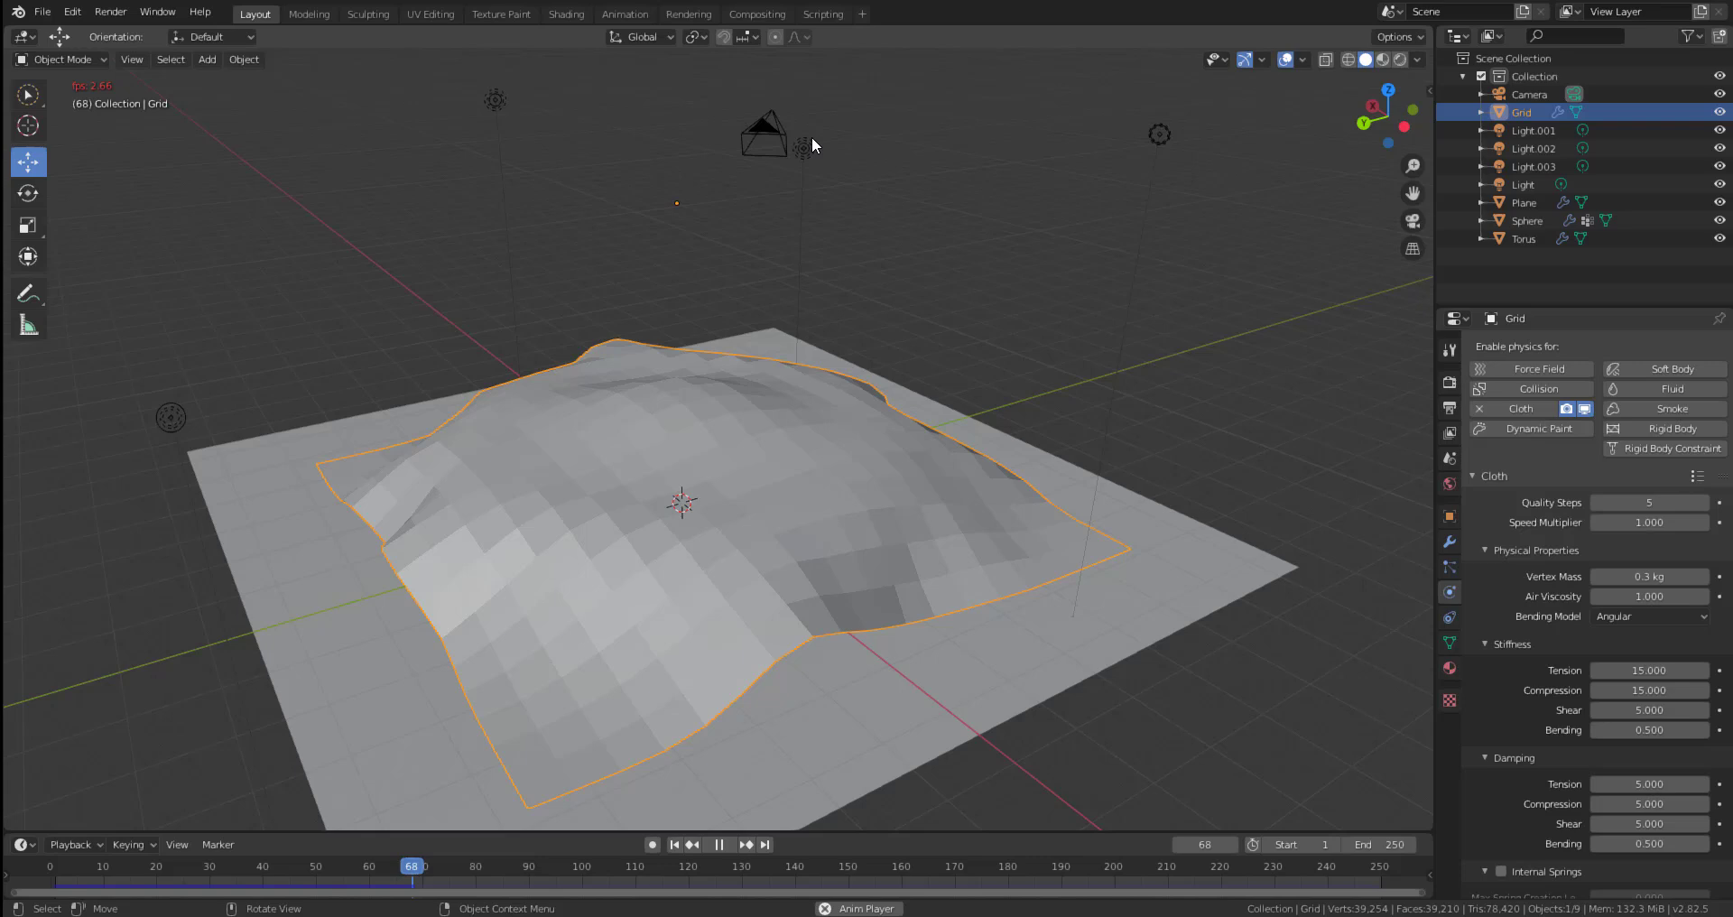
key(Escape)
click(1450, 542)
click(728, 844)
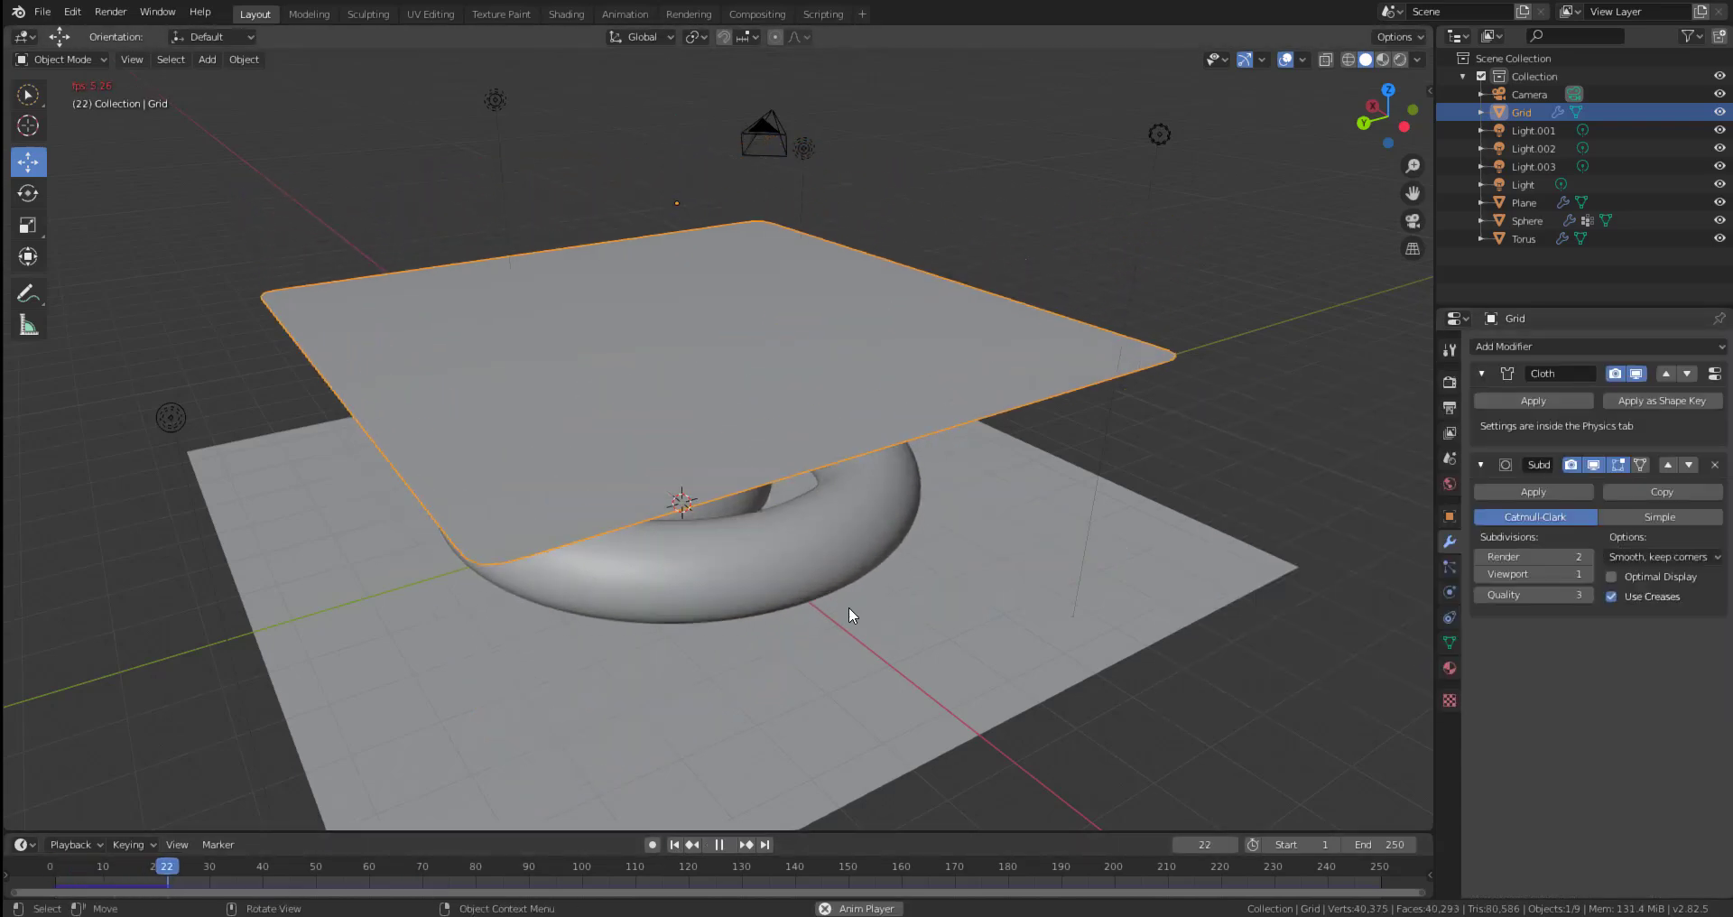